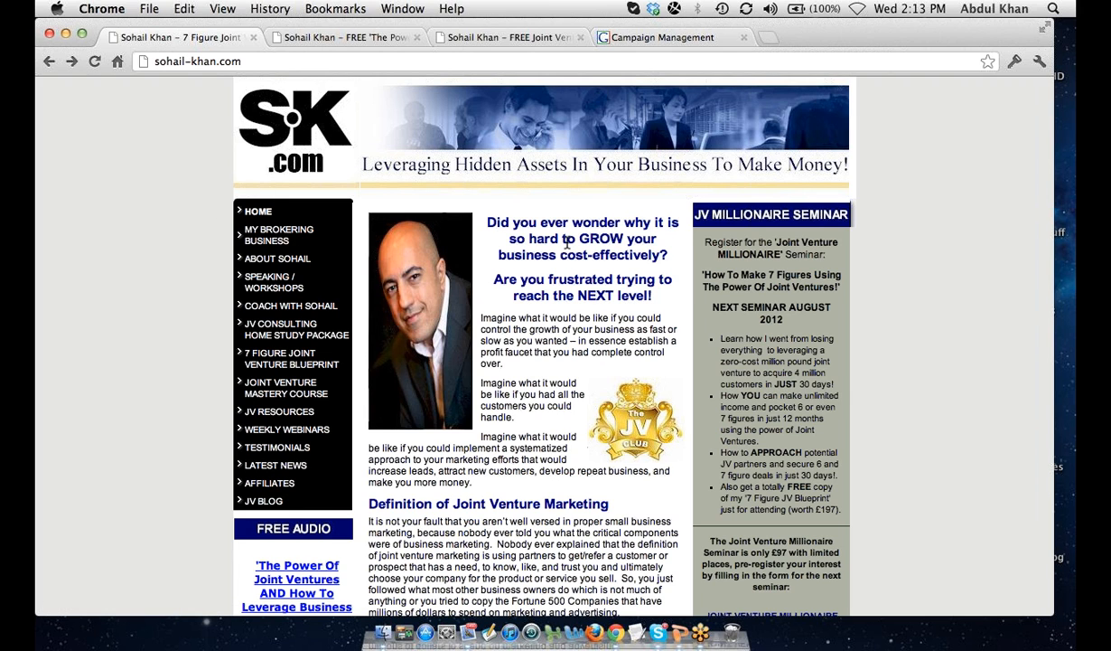
- Look through the website's home page, including its joint venture programme offers, and return to its beginning
{"action": "scroll", "coordinate": [568, 242], "scroll_direction": "down", "scroll_amount": 10}
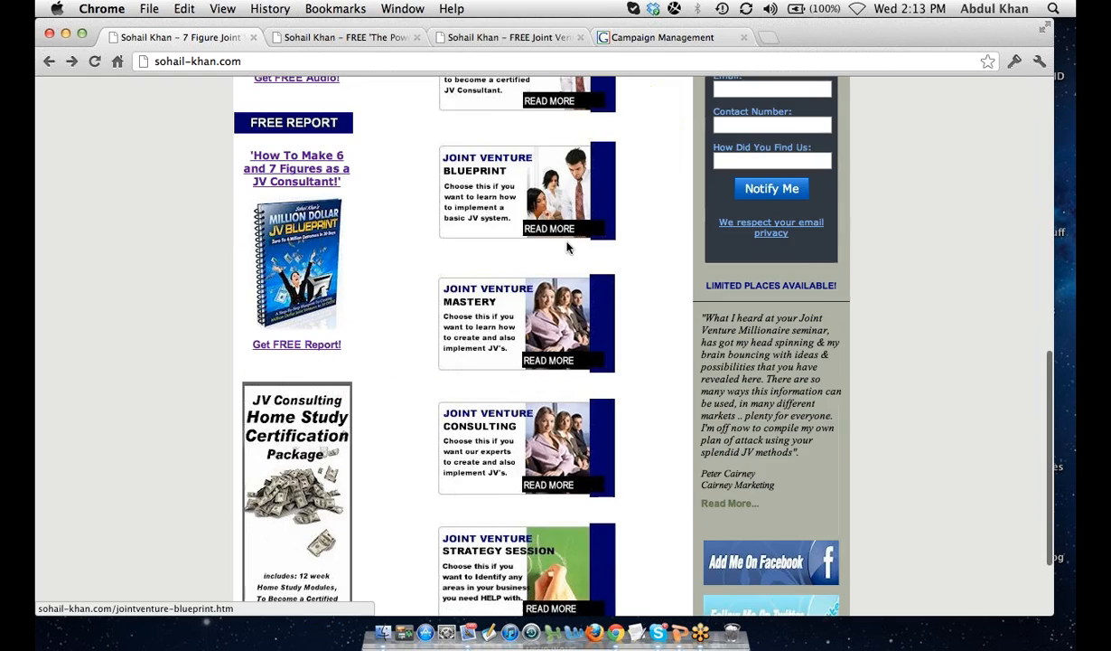
{"action": "scroll", "coordinate": [568, 247], "scroll_direction": "down", "scroll_amount": 3}
{"action": "scroll", "coordinate": [568, 248], "scroll_direction": "up", "scroll_amount": 15}
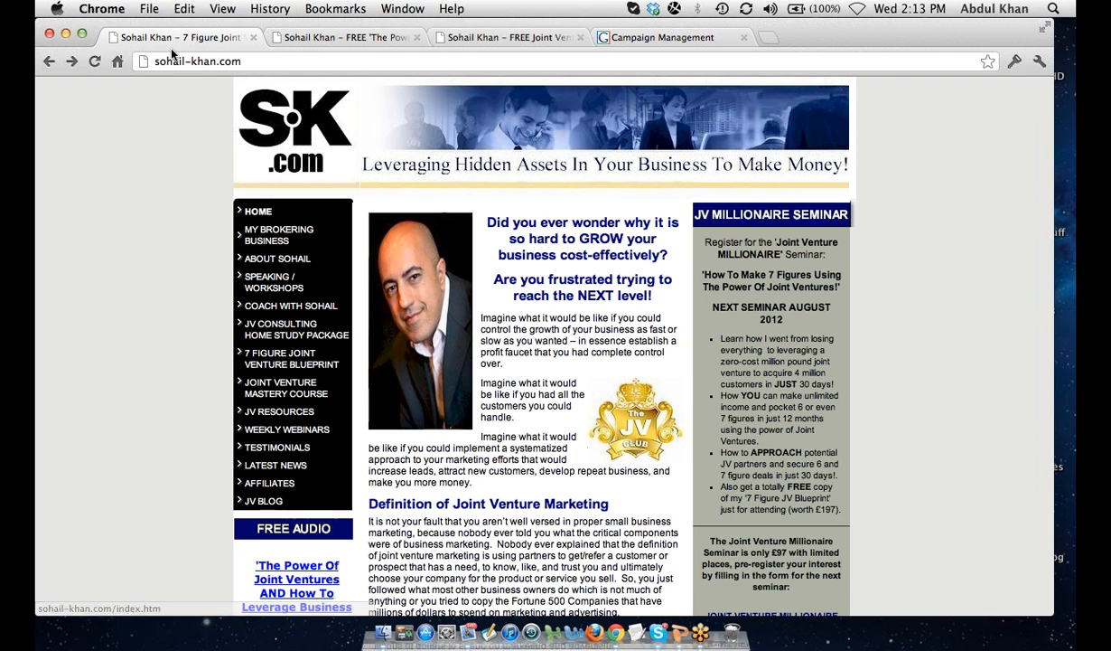
{"action": "left_click", "coordinate": [268, 62]}
{"action": "double_click", "coordinate": [271, 64]}
{"action": "left_click", "coordinate": [272, 65]}
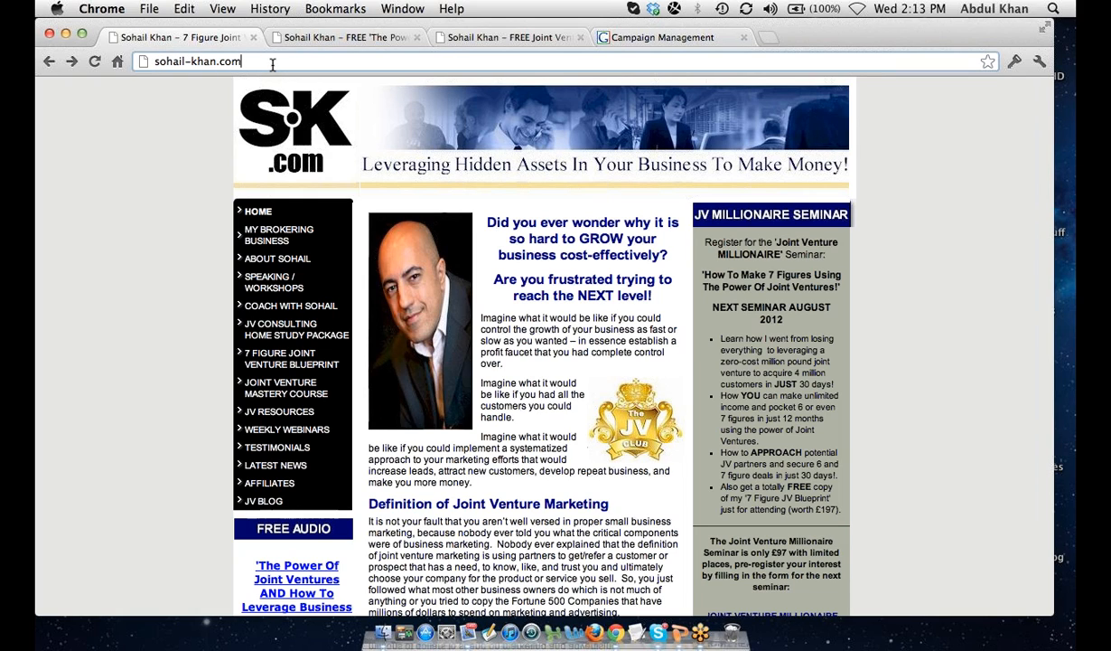
{"action": "type", "text": "/"}
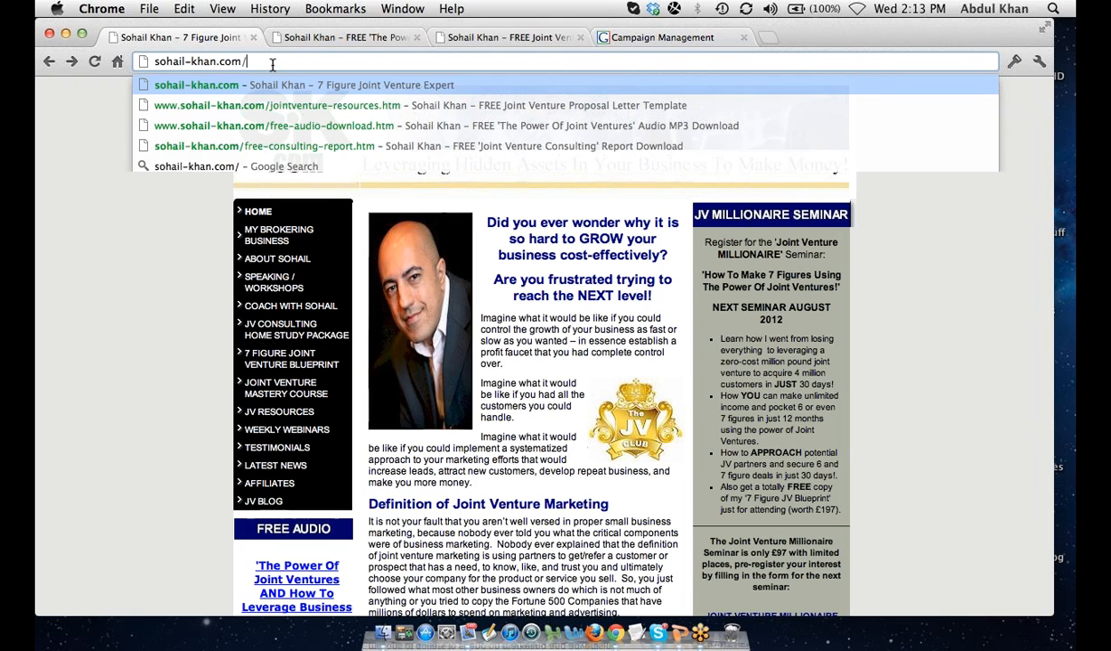
{"action": "key", "text": "BackSpace"}
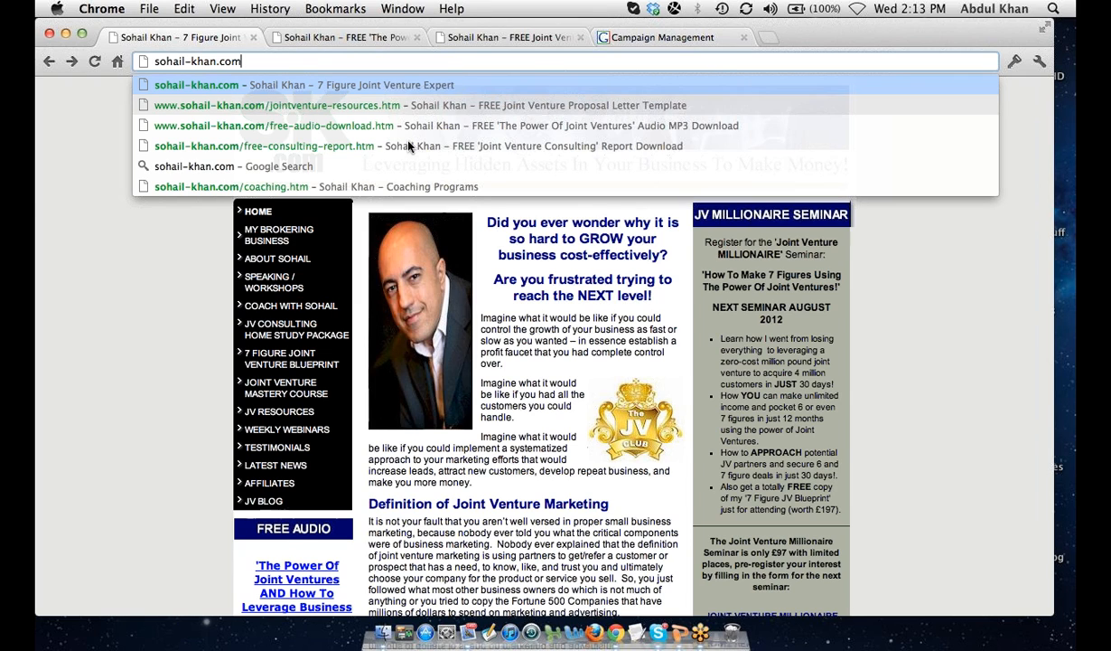
{"action": "left_click", "coordinate": [522, 269]}
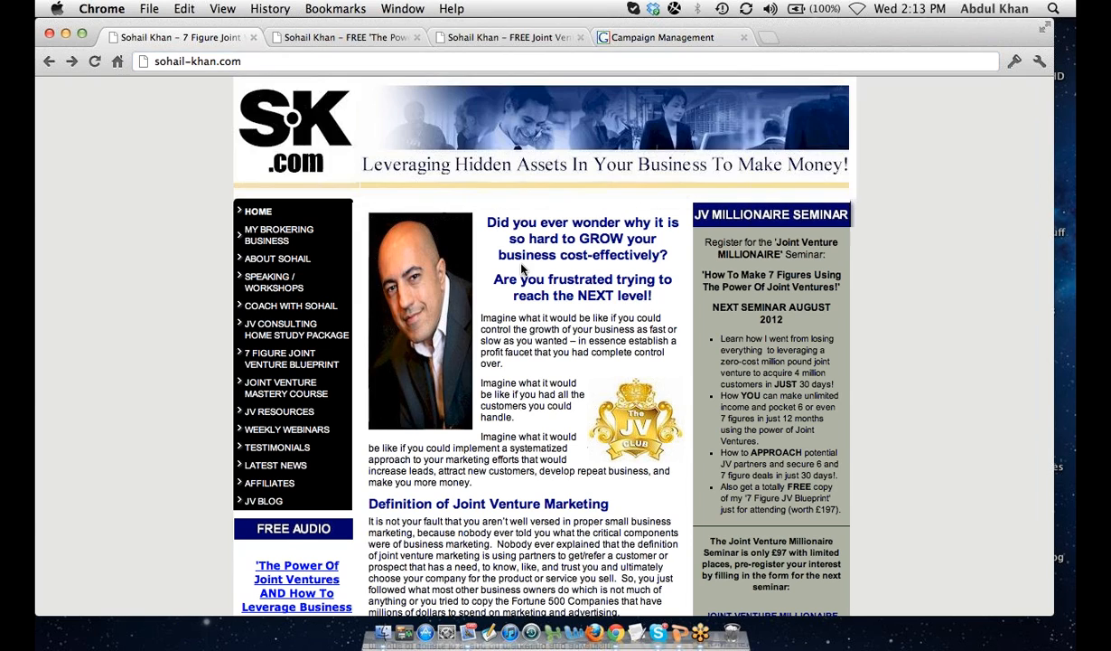
- Open the website's jointventure-resources.htm page containing the free JV proposal letter template
{"action": "left_click", "coordinate": [272, 63]}
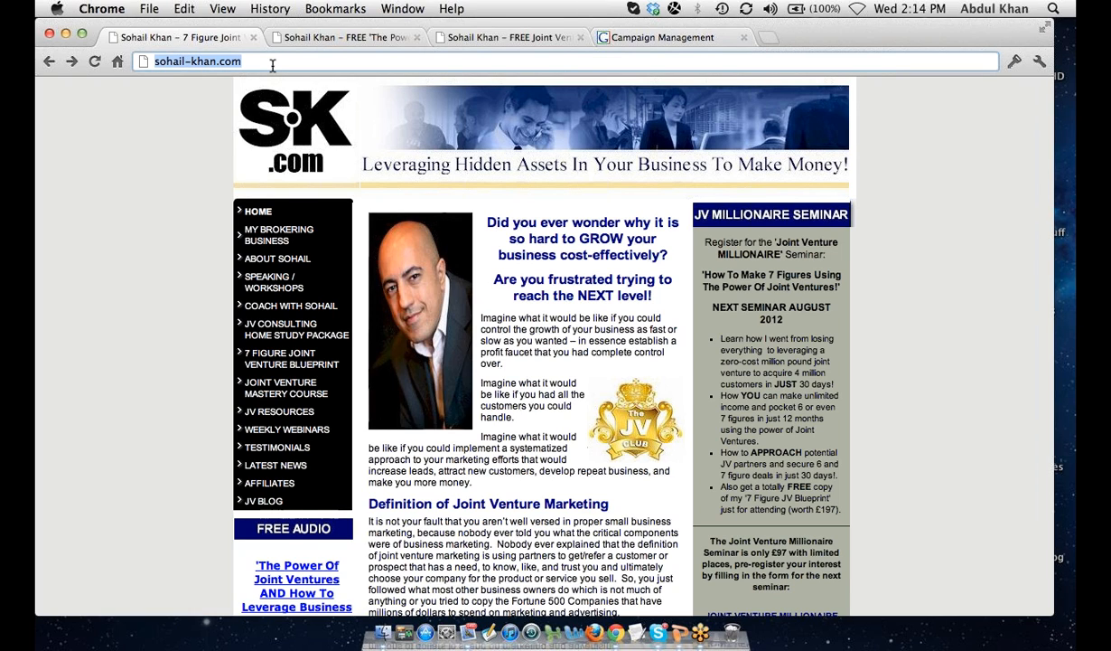
{"action": "left_click", "coordinate": [272, 63]}
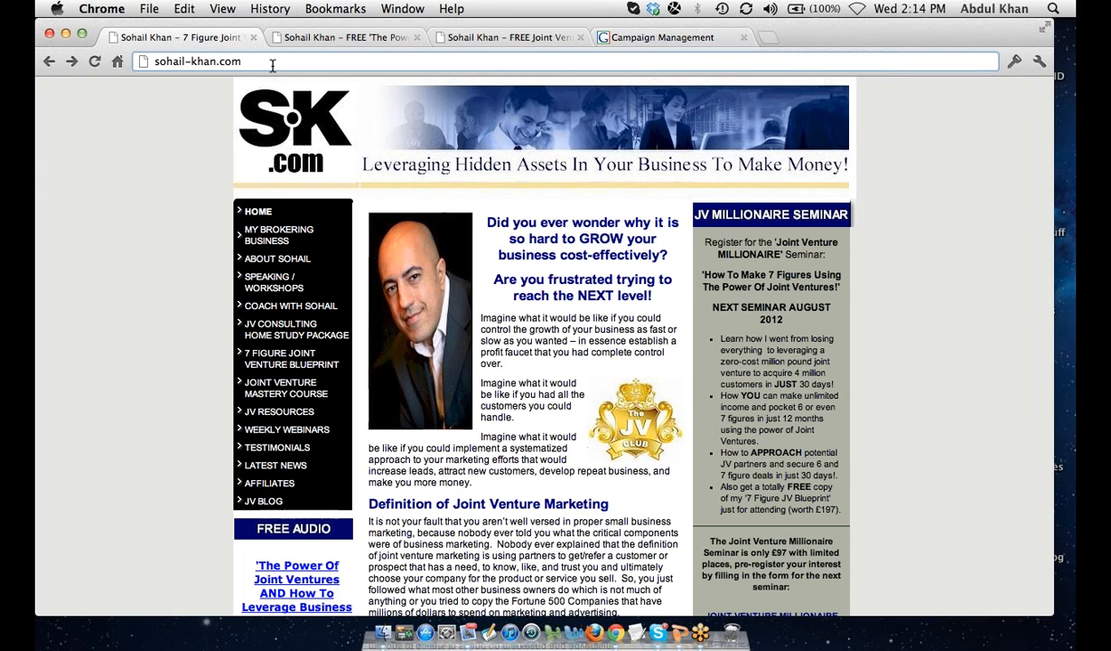
{"action": "type", "text": "/"}
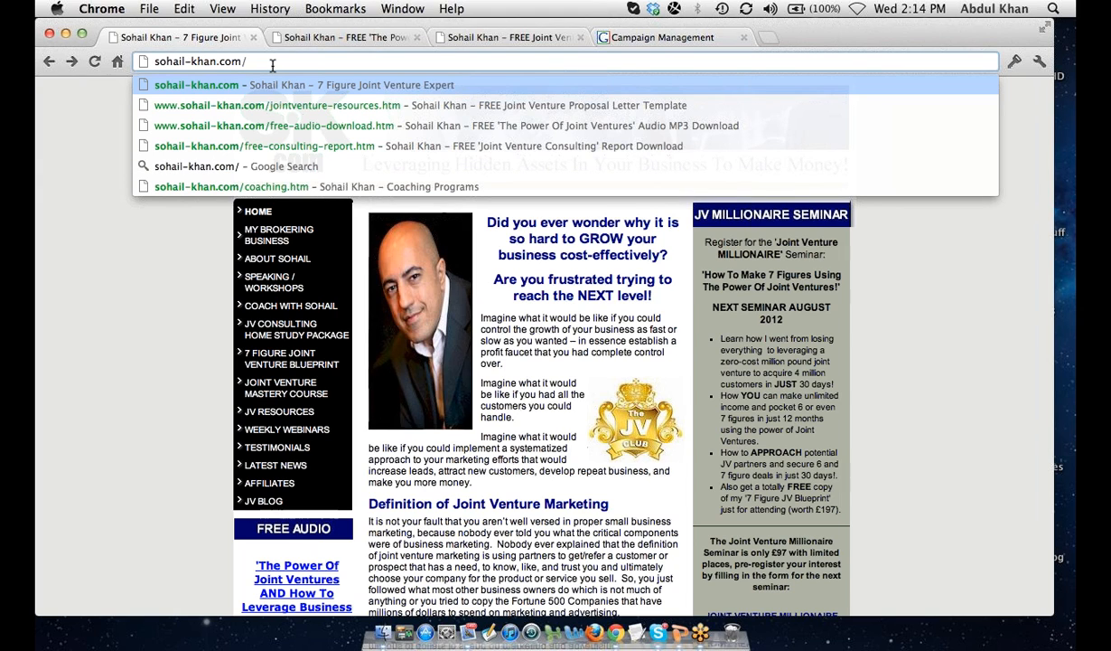
{"action": "key", "text": "Down"}
{"action": "key", "text": "Return"}
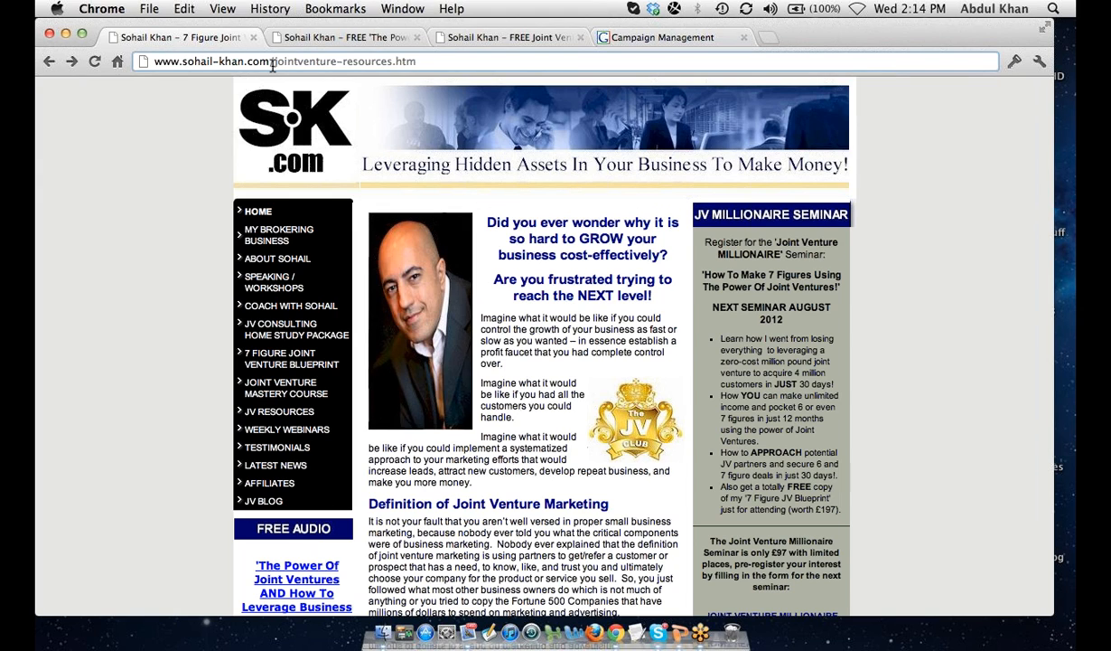
- Highlight the heading FREE 'JV Proposal Letter' Template and read through the letter and the seven-day JV partner plan
{"action": "left_click_drag", "start_coordinate": [410, 218], "coordinate": [648, 220]}
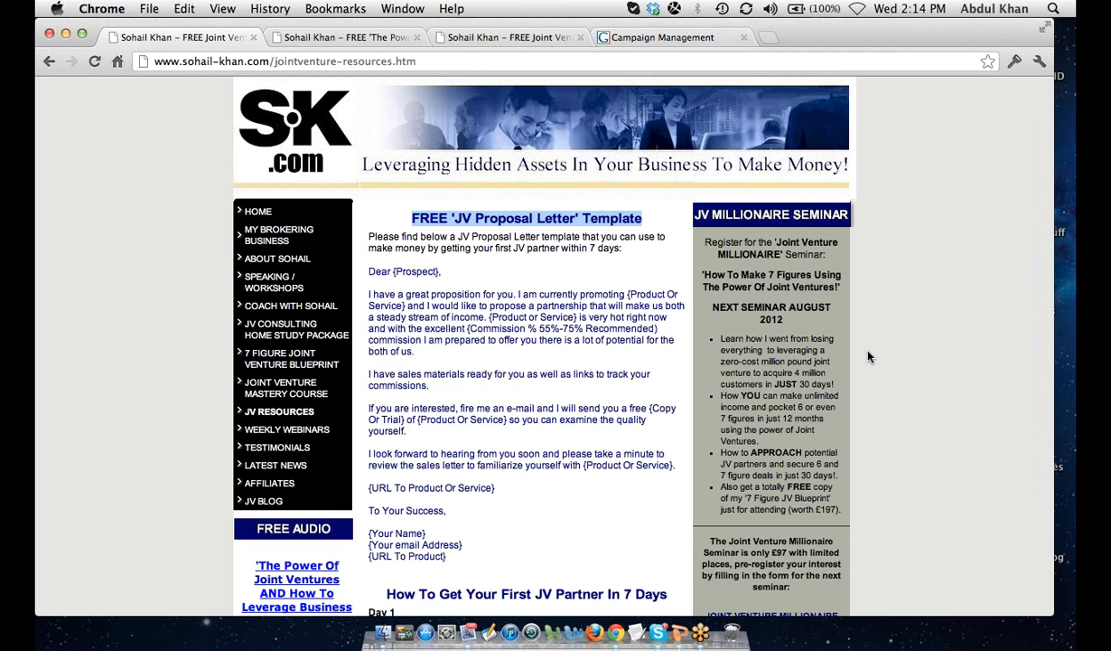
{"action": "scroll", "coordinate": [868, 357], "scroll_direction": "down", "scroll_amount": 5}
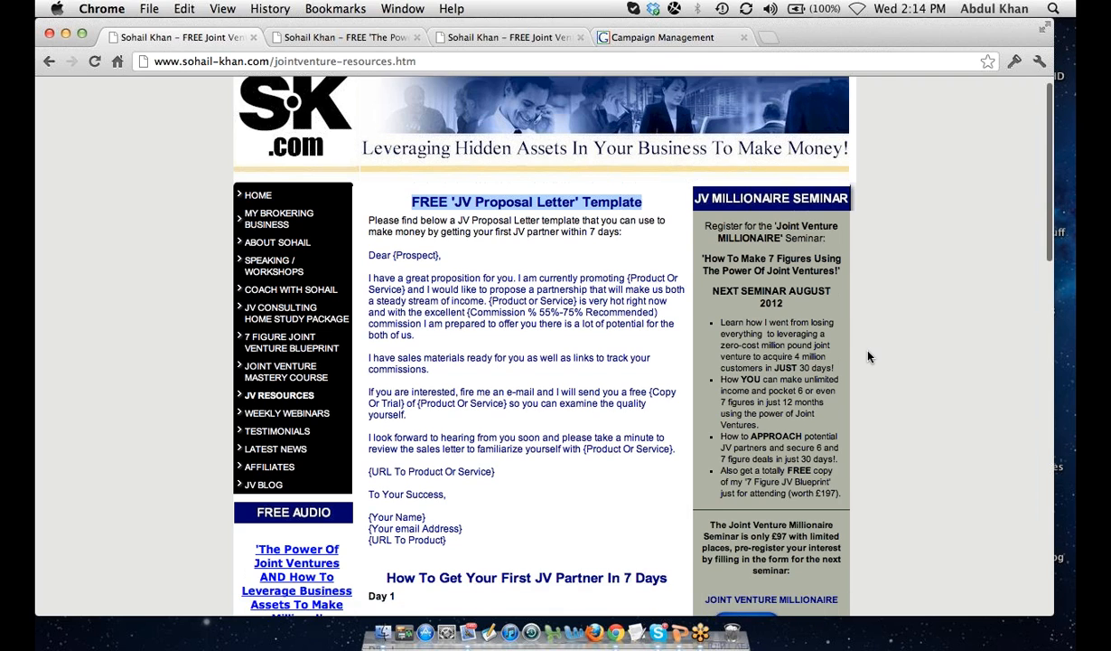
{"action": "scroll", "coordinate": [868, 357], "scroll_direction": "down", "scroll_amount": 2}
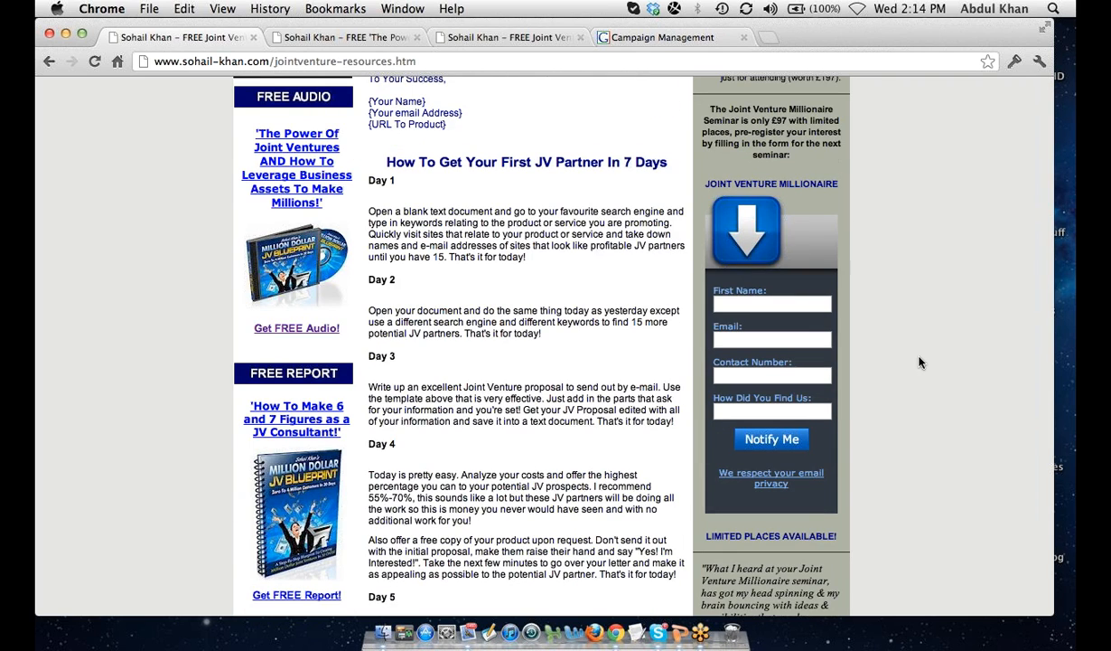
{"action": "scroll", "coordinate": [920, 362], "scroll_direction": "down", "scroll_amount": 12}
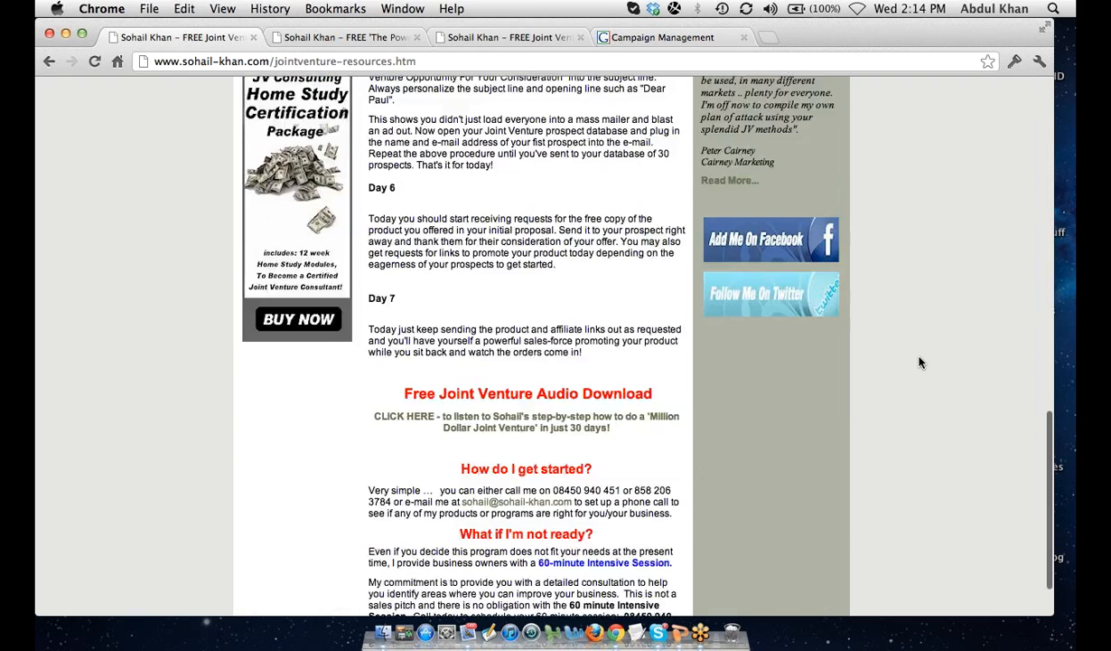
{"action": "scroll", "coordinate": [920, 362], "scroll_direction": "up", "scroll_amount": 15}
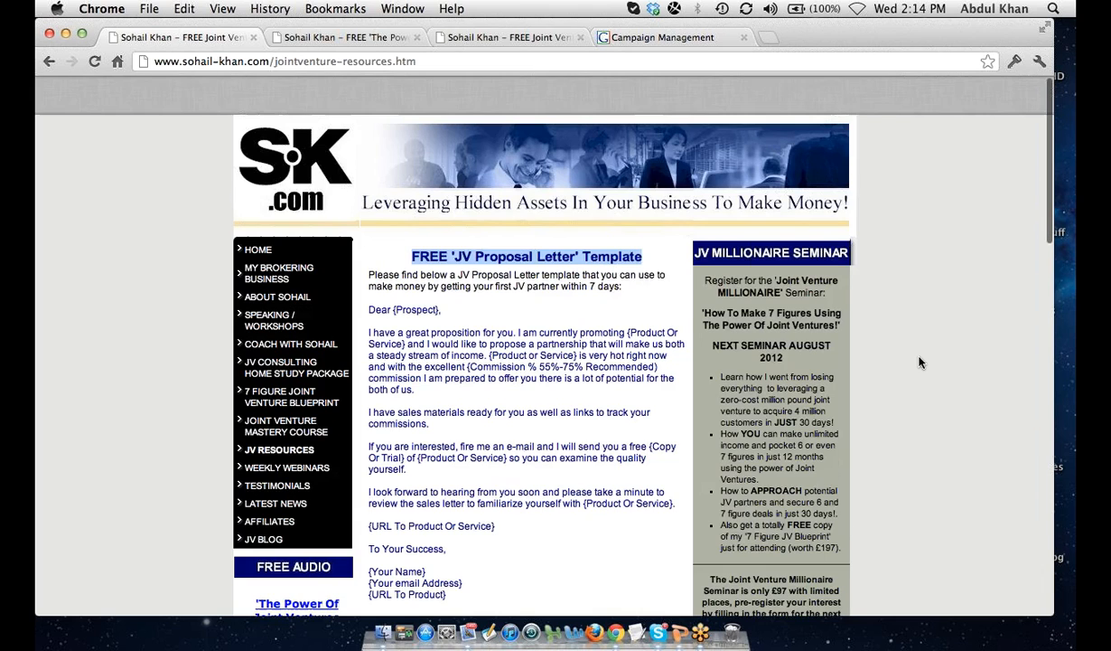
{"action": "scroll", "coordinate": [920, 362], "scroll_direction": "down", "scroll_amount": 1}
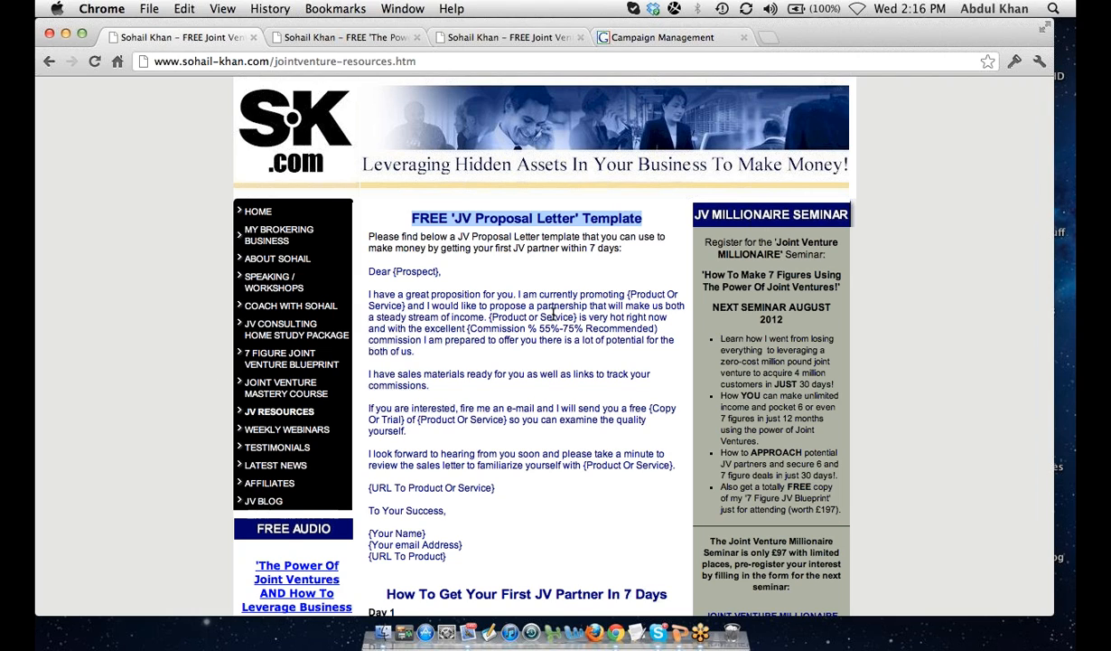
{"action": "scroll", "coordinate": [554, 313], "scroll_direction": "down", "scroll_amount": 1}
{"action": "scroll", "coordinate": [554, 313], "scroll_direction": "down", "scroll_amount": 15}
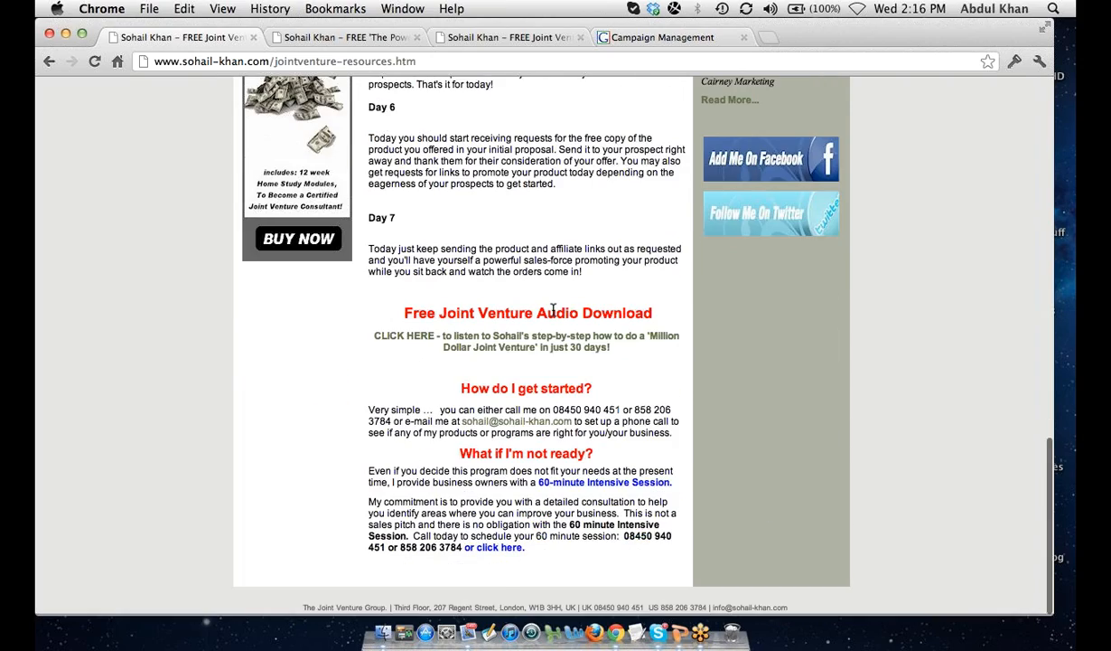
{"action": "scroll", "coordinate": [533, 298], "scroll_direction": "up", "scroll_amount": 10}
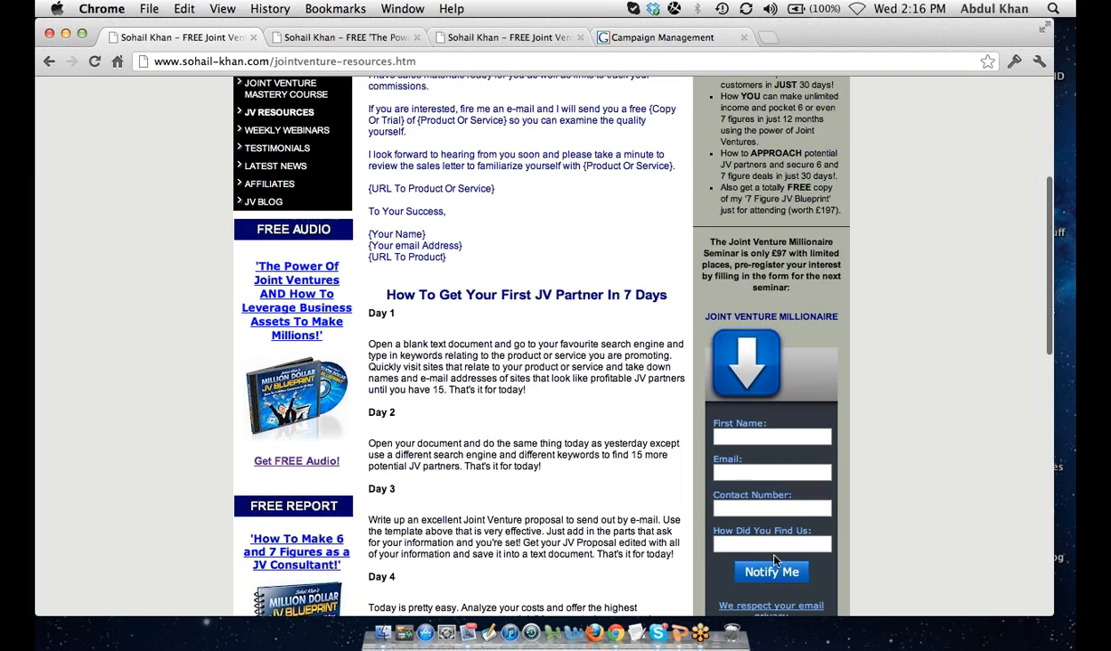
{"action": "scroll", "coordinate": [537, 524], "scroll_direction": "down", "scroll_amount": 12}
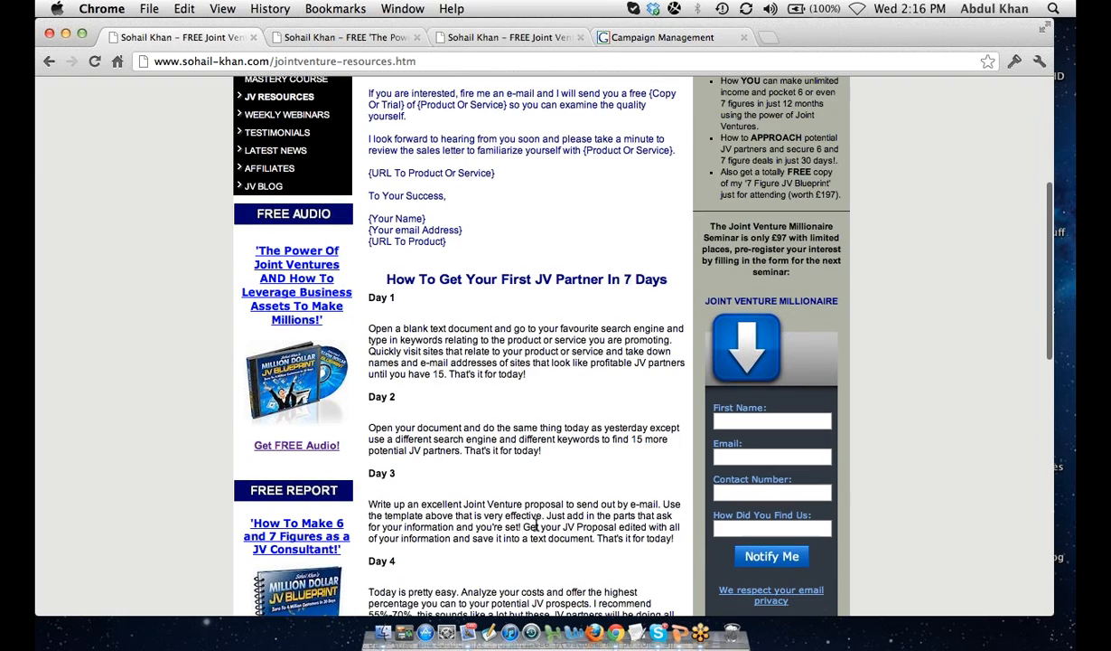
{"action": "scroll", "coordinate": [537, 524], "scroll_direction": "up", "scroll_amount": 15}
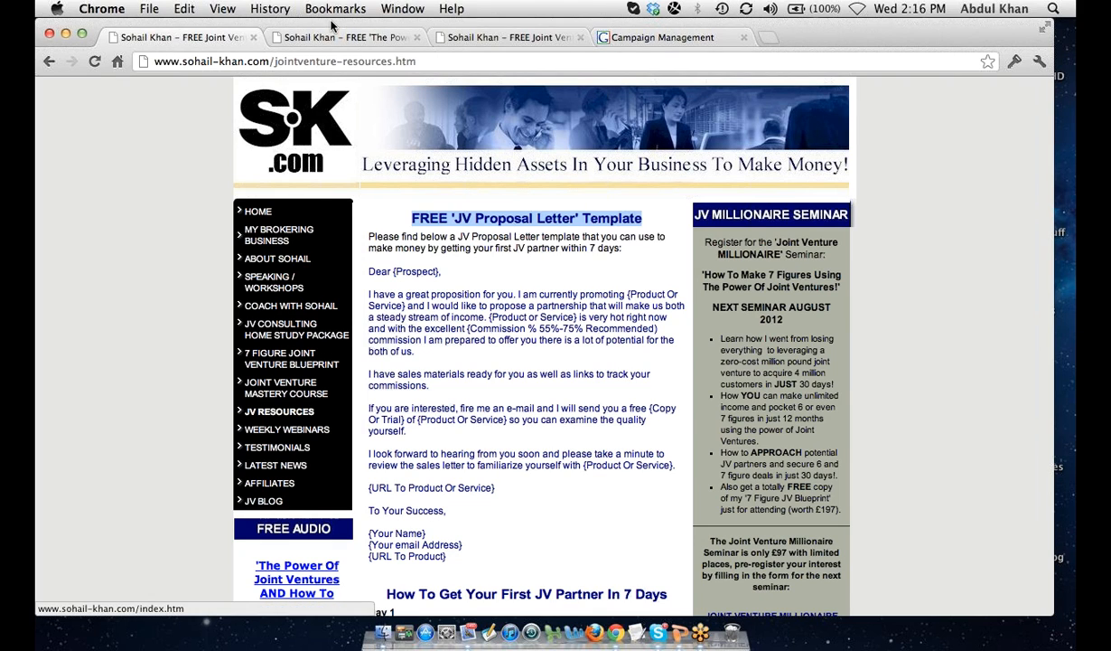
- Compare the JV proposal letter template page with the free 'Power Of Joint Ventures' audio download page
{"action": "left_click", "coordinate": [325, 39]}
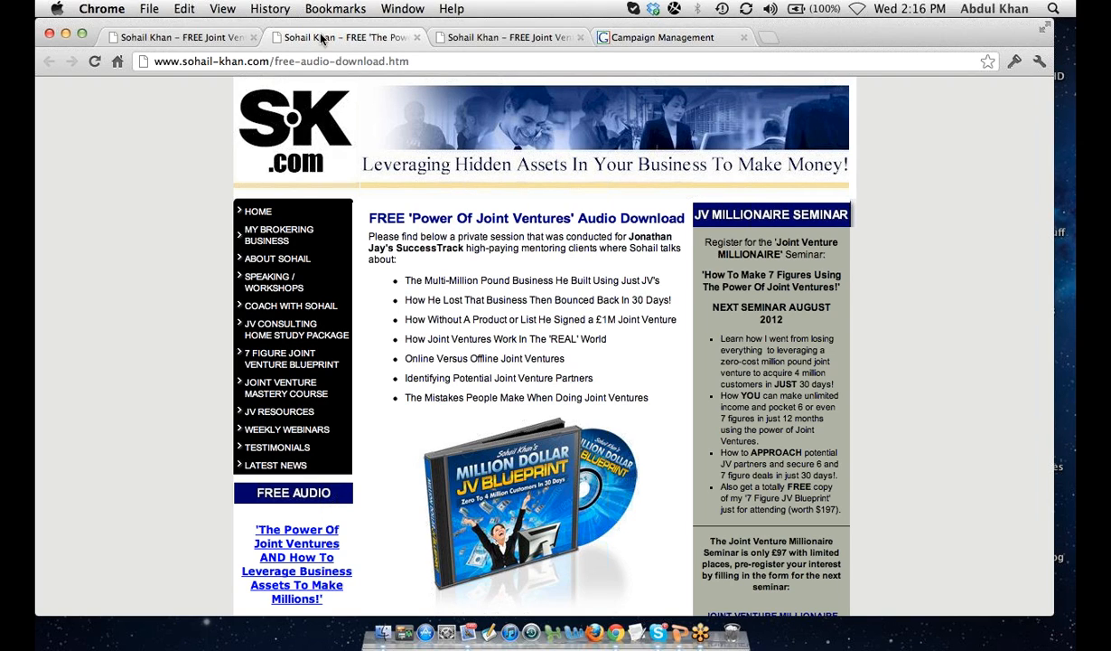
{"action": "left_click", "coordinate": [164, 37]}
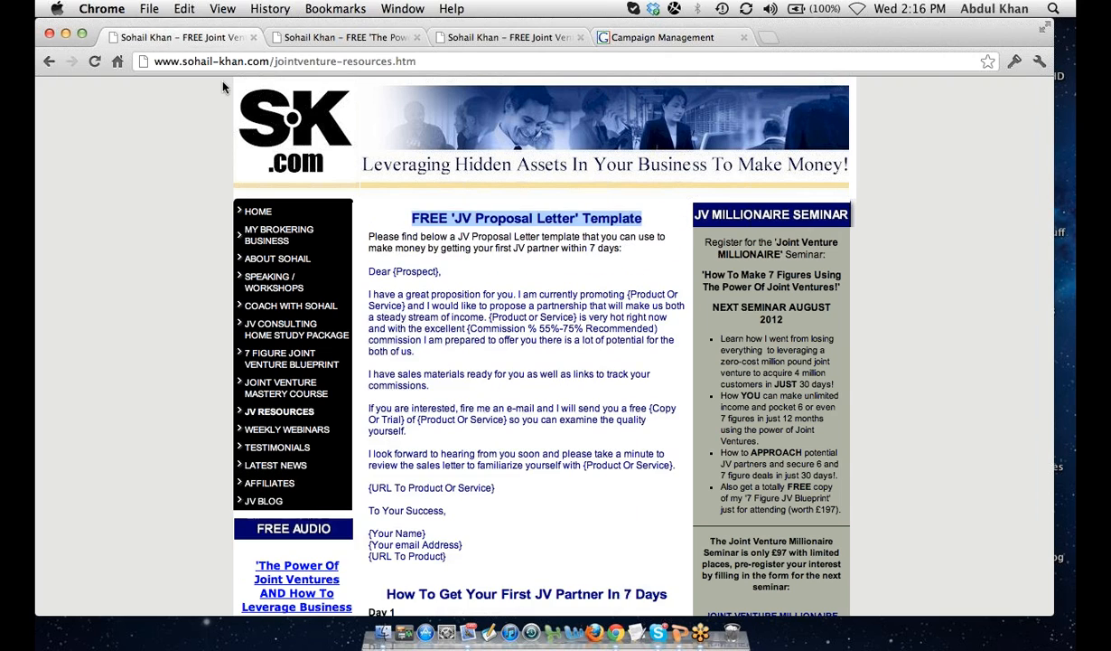
{"action": "left_click", "coordinate": [325, 38]}
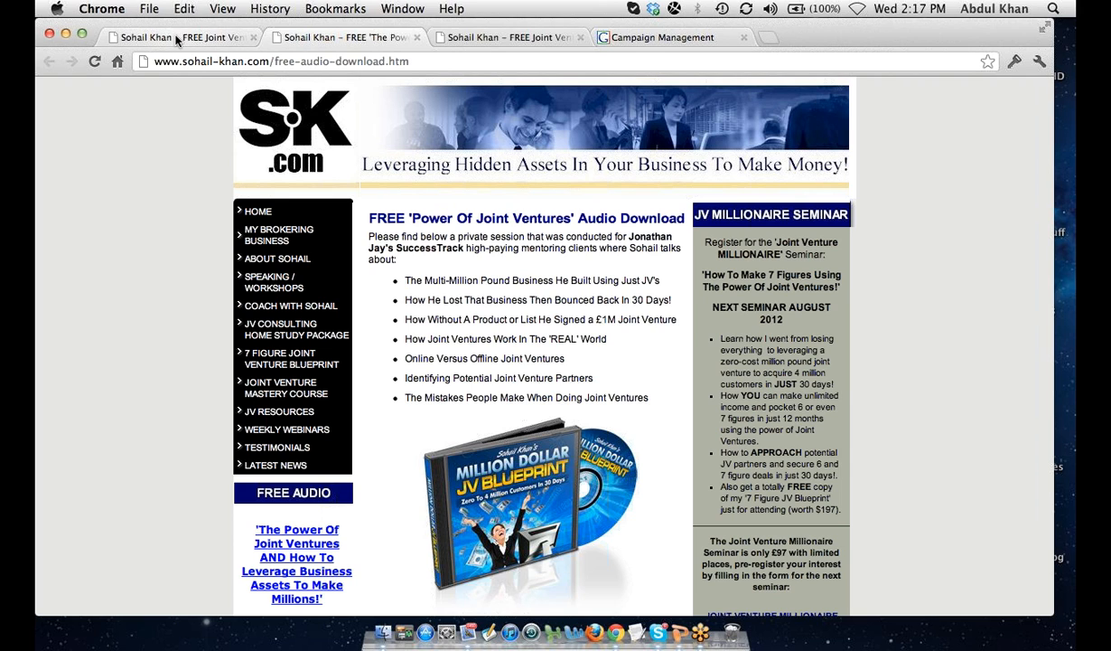
{"action": "left_click", "coordinate": [131, 37]}
{"action": "left_click", "coordinate": [319, 37]}
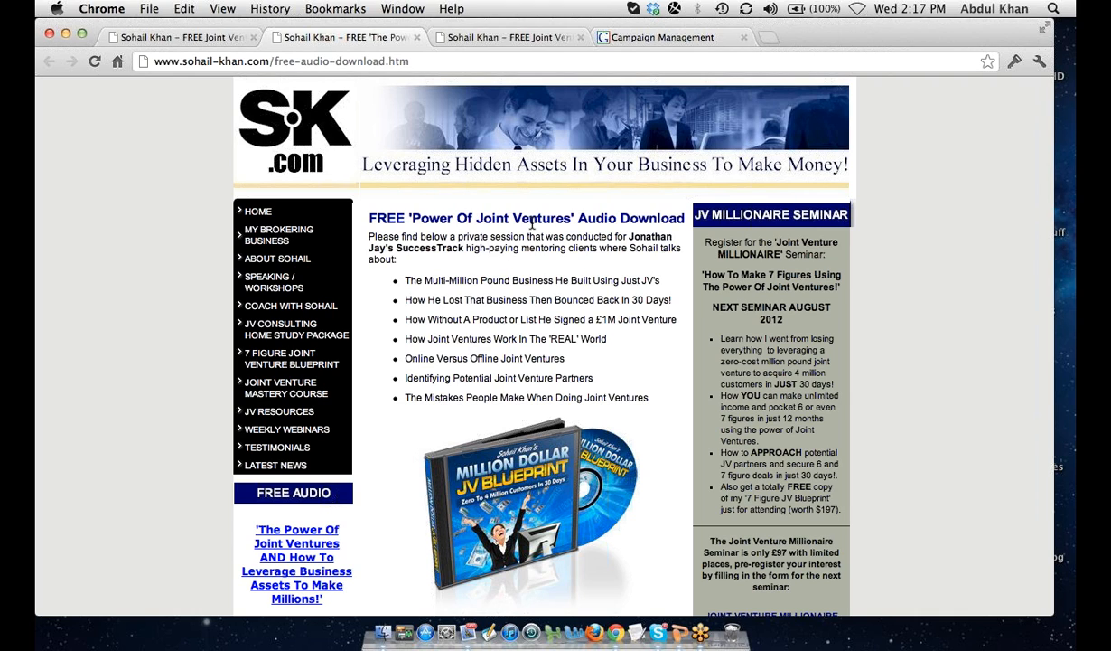
{"action": "left_click", "coordinate": [219, 36]}
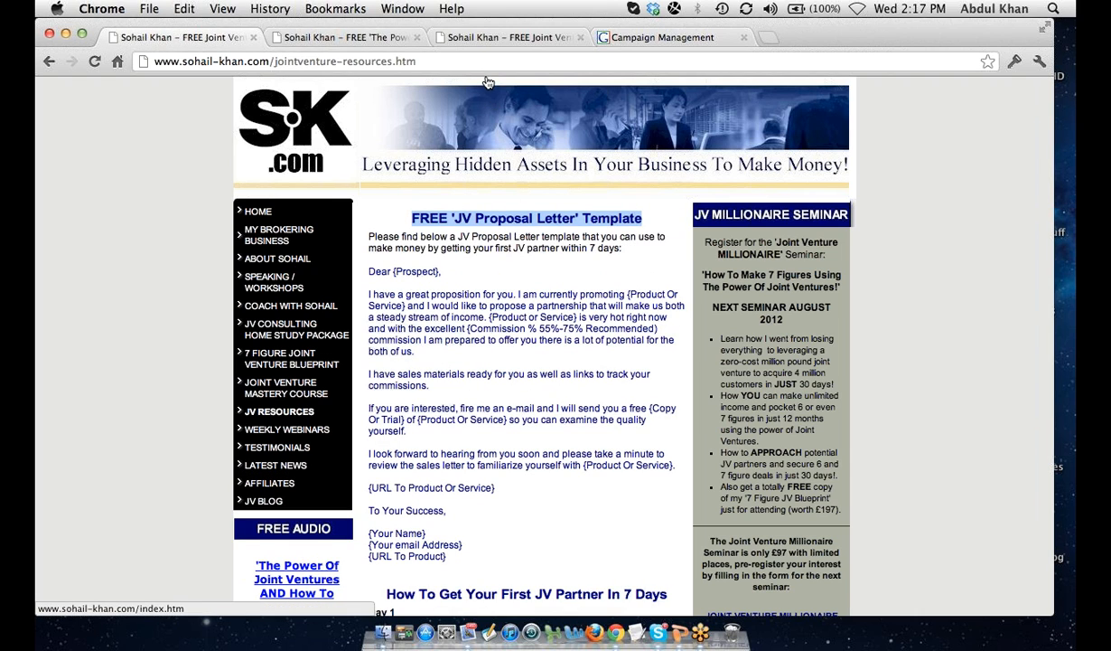
{"action": "left_click", "coordinate": [353, 37]}
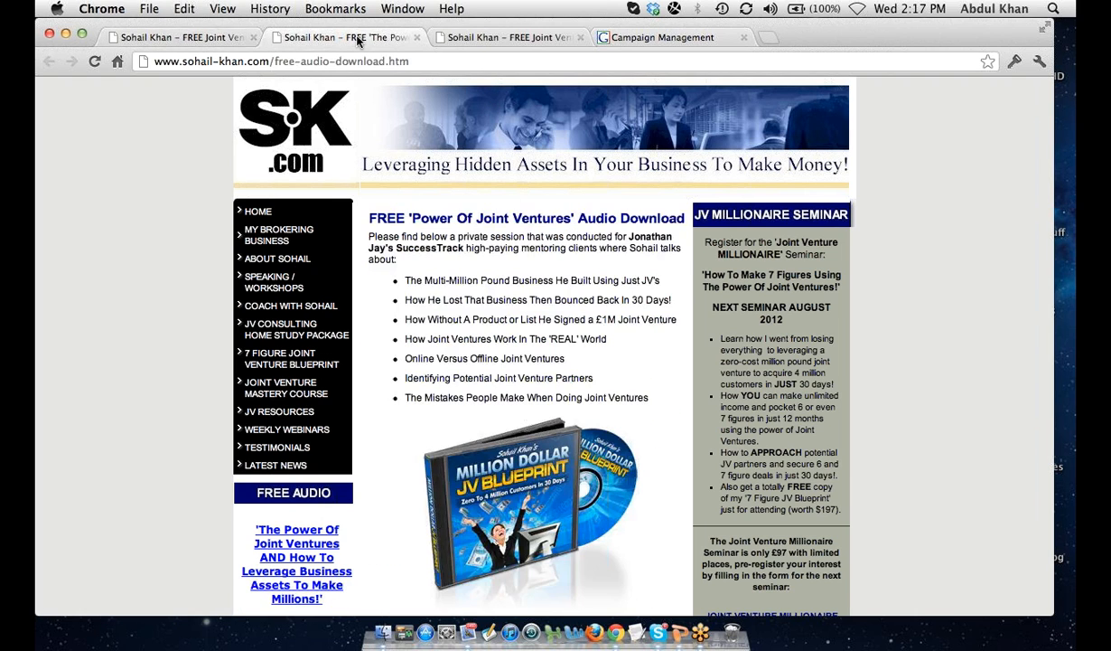
- Open the home page from the duplicate proposal letter page and look through its joint venture programme offers
{"action": "left_click", "coordinate": [470, 41]}
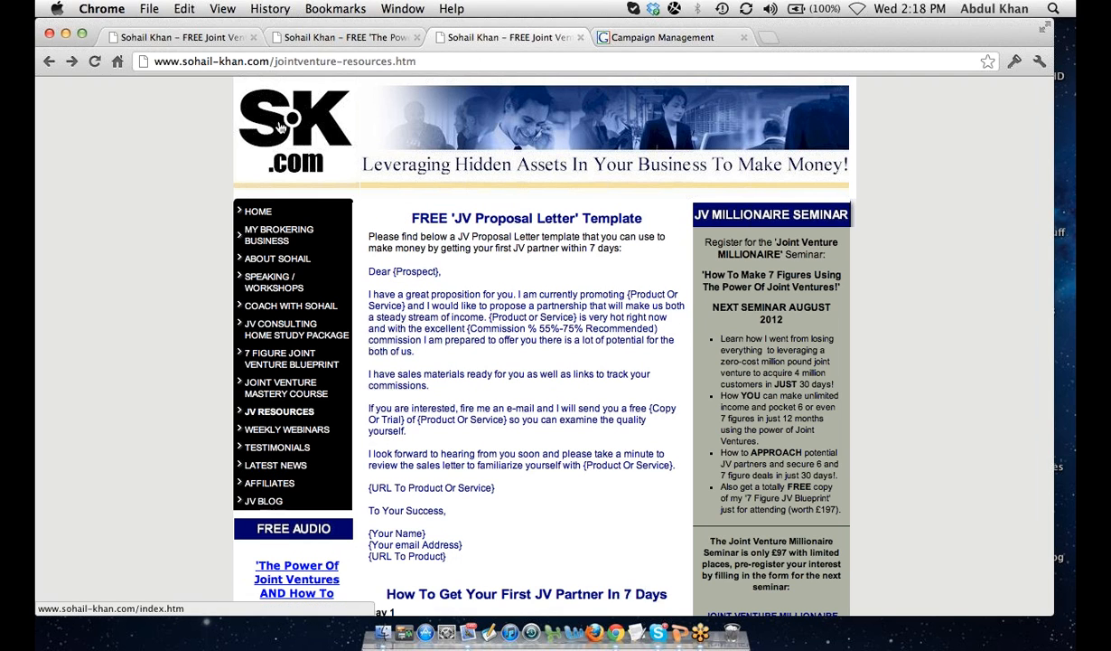
{"action": "left_click", "coordinate": [179, 39]}
{"action": "left_click", "coordinate": [525, 37]}
{"action": "left_click", "coordinate": [306, 111]}
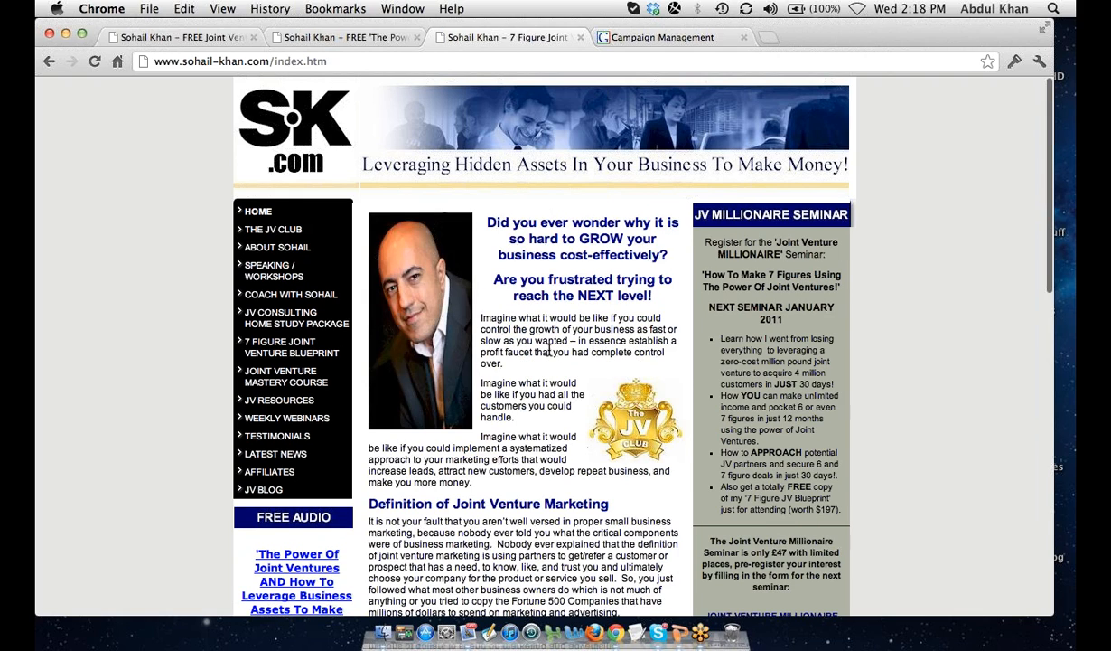
{"action": "scroll", "coordinate": [549, 352], "scroll_direction": "down", "scroll_amount": 10}
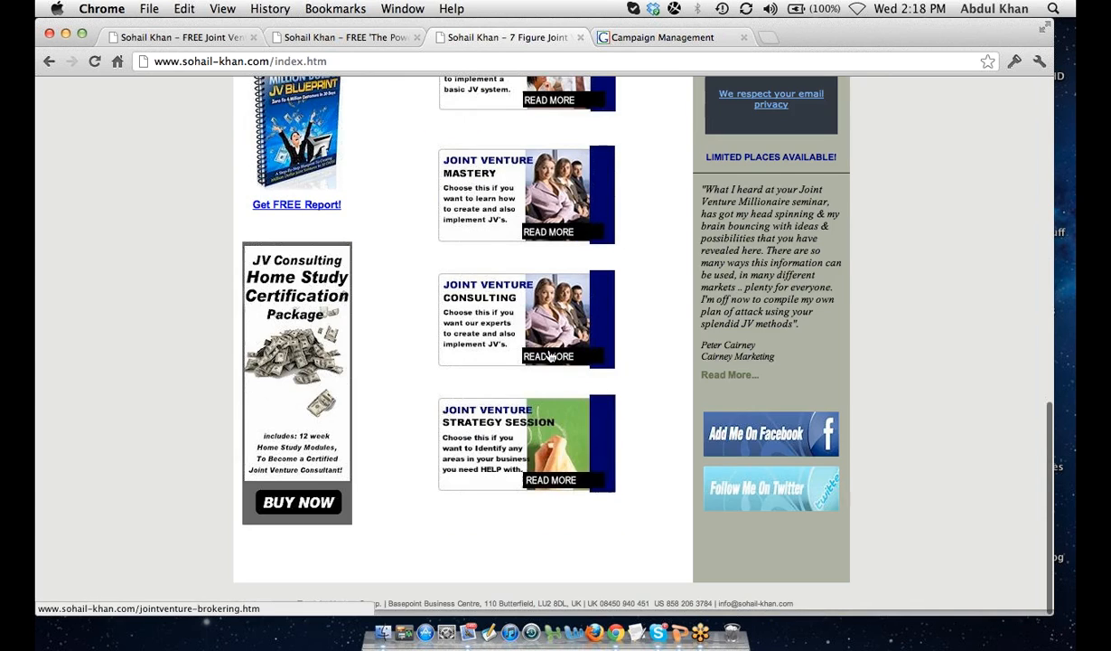
{"action": "scroll", "coordinate": [548, 355], "scroll_direction": "up", "scroll_amount": 10}
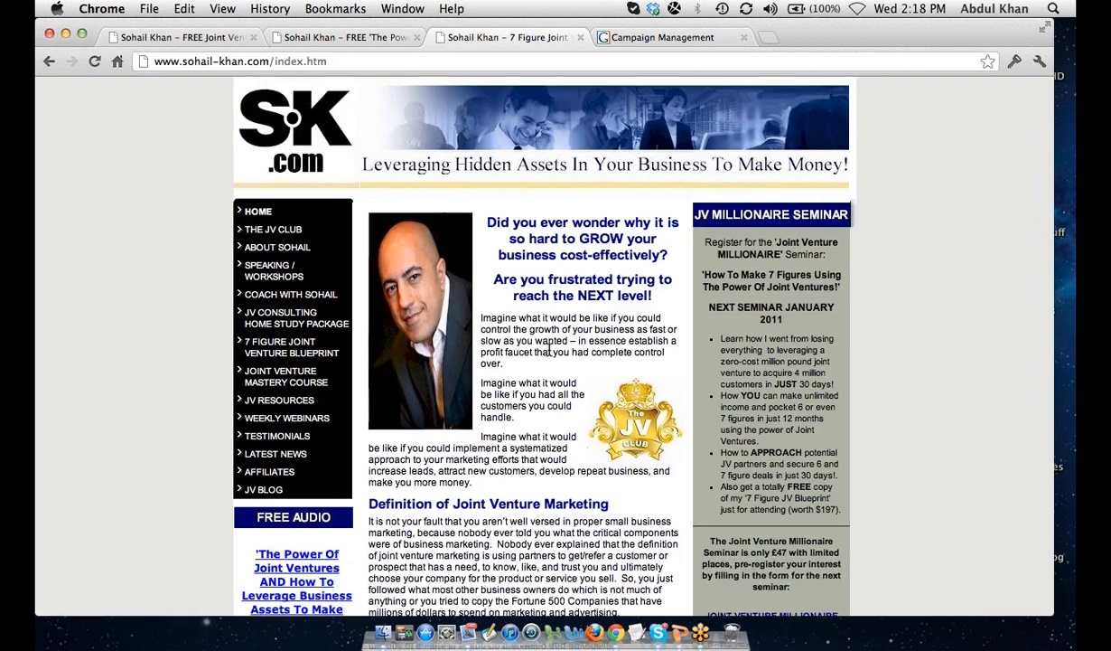
{"action": "scroll", "coordinate": [549, 352], "scroll_direction": "down", "scroll_amount": 5}
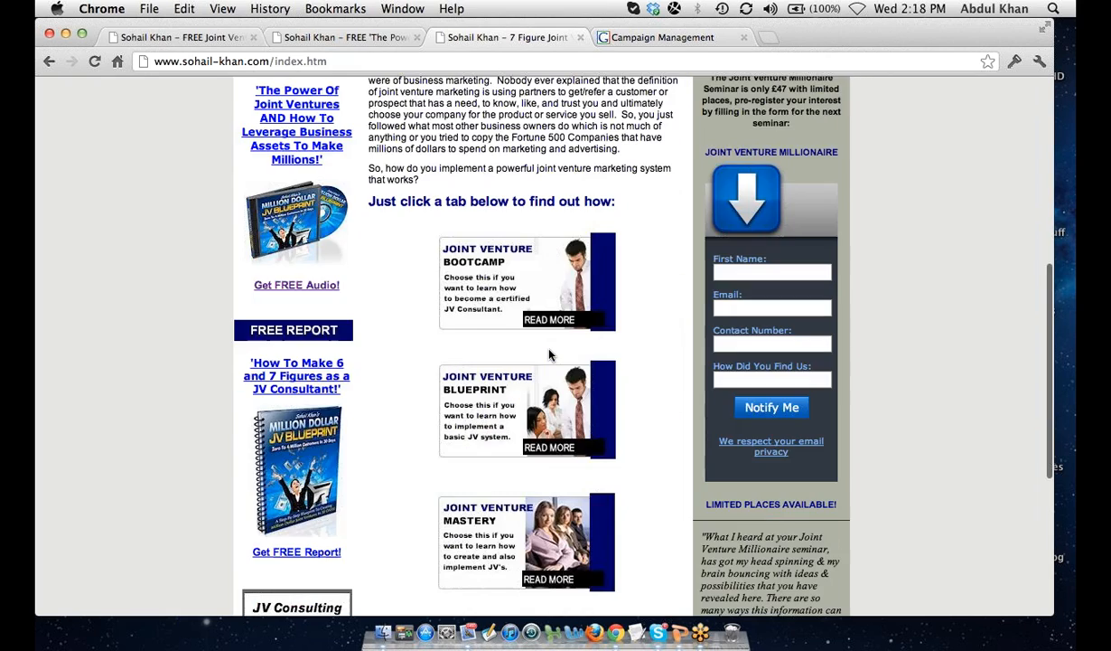
{"action": "scroll", "coordinate": [548, 352], "scroll_direction": "up", "scroll_amount": 4}
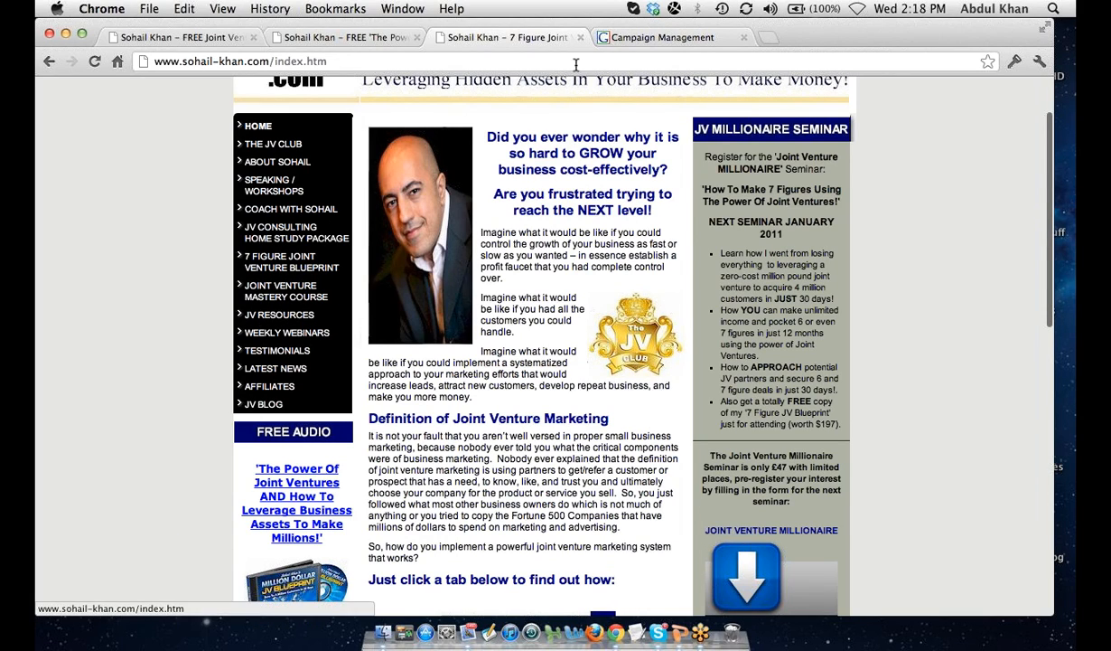
- Close the duplicate home page and switch to the Google AdWords campaign management dashboard
{"action": "left_click", "coordinate": [581, 37]}
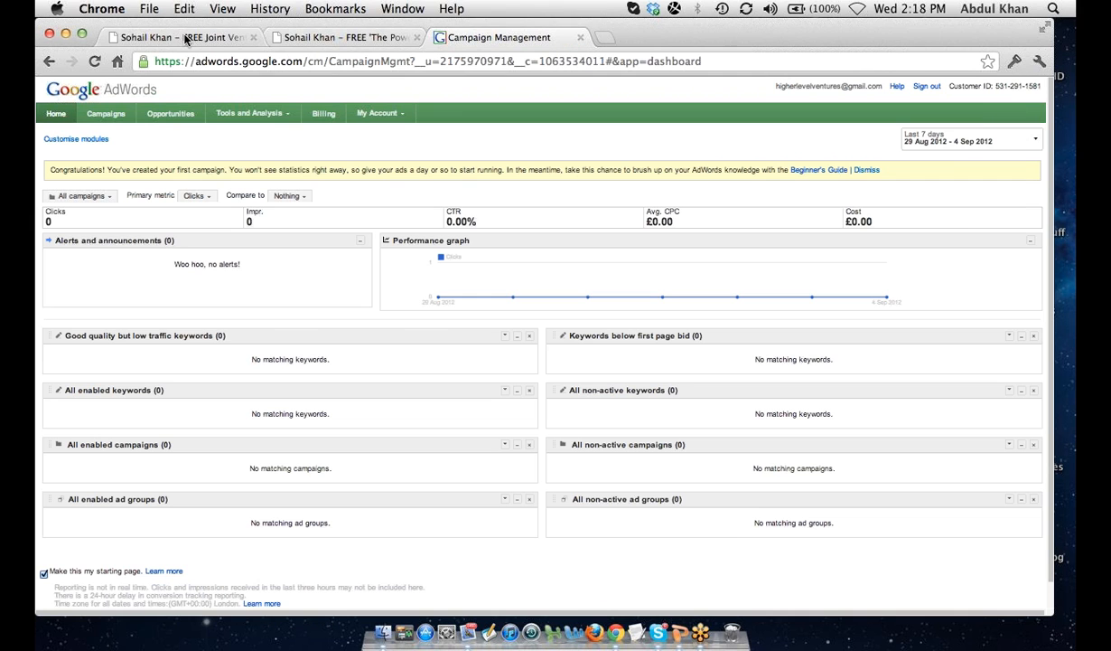
{"action": "left_click", "coordinate": [185, 40]}
{"action": "left_click", "coordinate": [348, 37]}
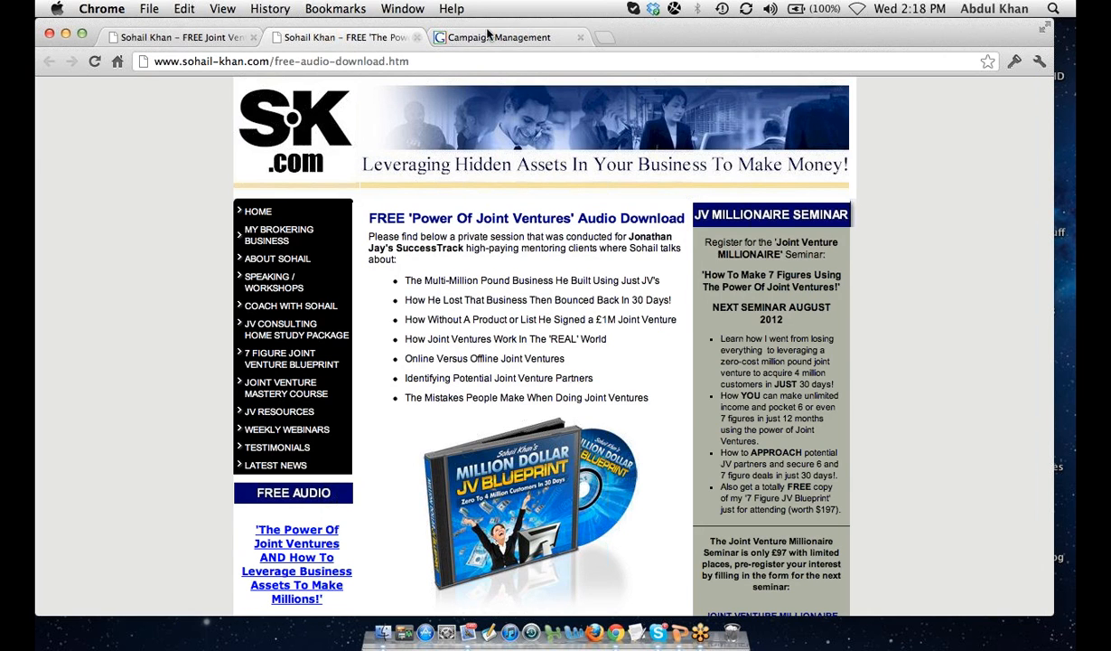
{"action": "left_click", "coordinate": [495, 37]}
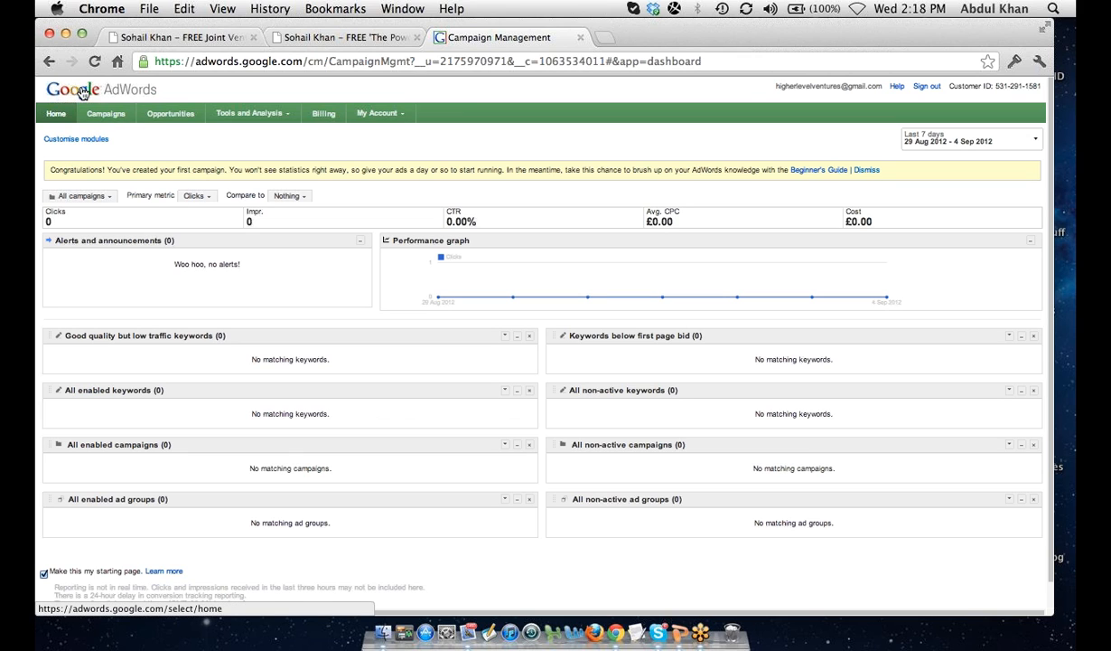
- Open the new campaign settings form and name the campaign Search Only
{"action": "left_click", "coordinate": [108, 115]}
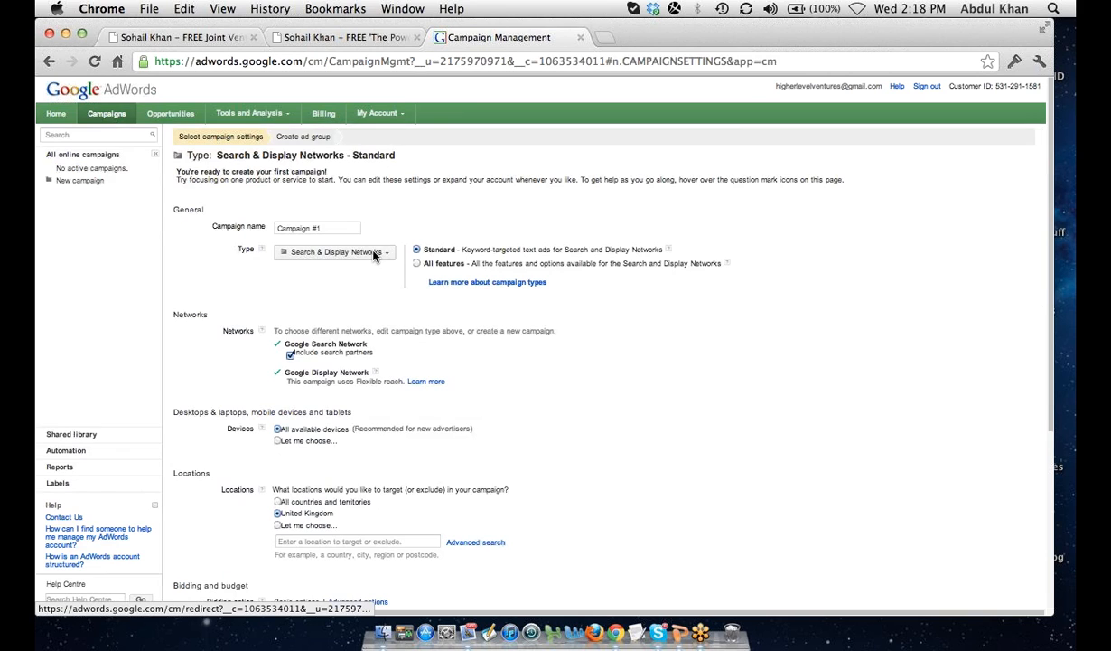
{"action": "left_click_drag", "start_coordinate": [358, 228], "coordinate": [275, 228]}
{"action": "type", "text": "Searc"}
{"action": "key", "text": "BackSpace"}
{"action": "key", "text": "BackSpace"}
{"action": "key", "text": "BackSpace"}
{"action": "key", "text": "BackSpace"}
{"action": "key", "text": "BackSpace"}
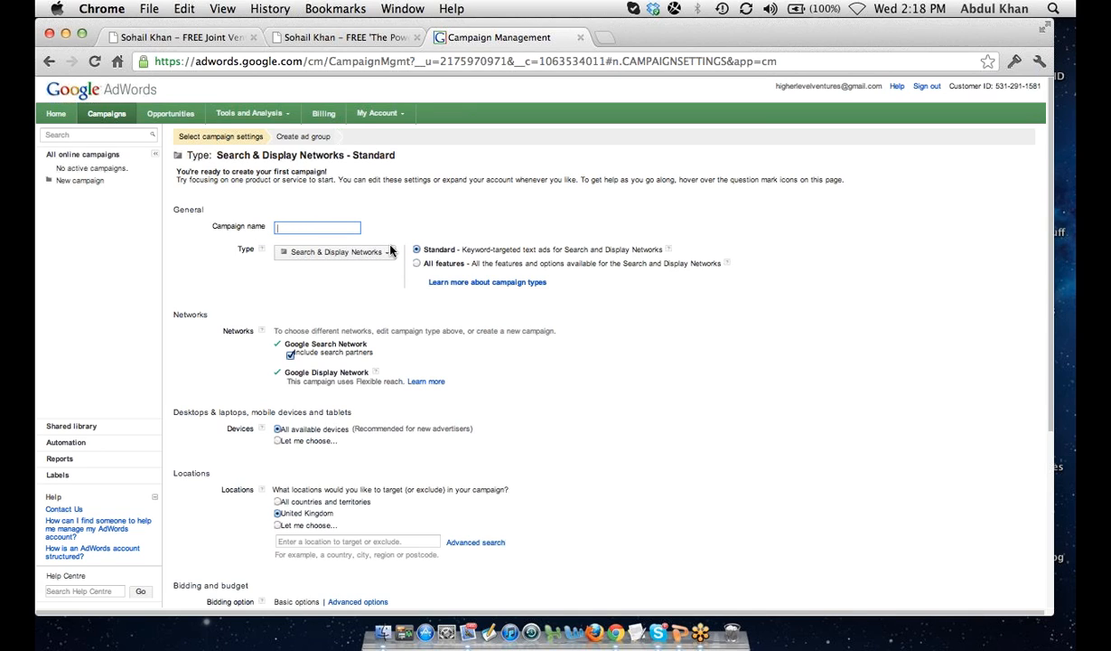
{"action": "type", "text": "Search Only"}
- Set the campaign type to Search Network only and name the campaign "Search Only - US & UK"
{"action": "left_click", "coordinate": [349, 254]}
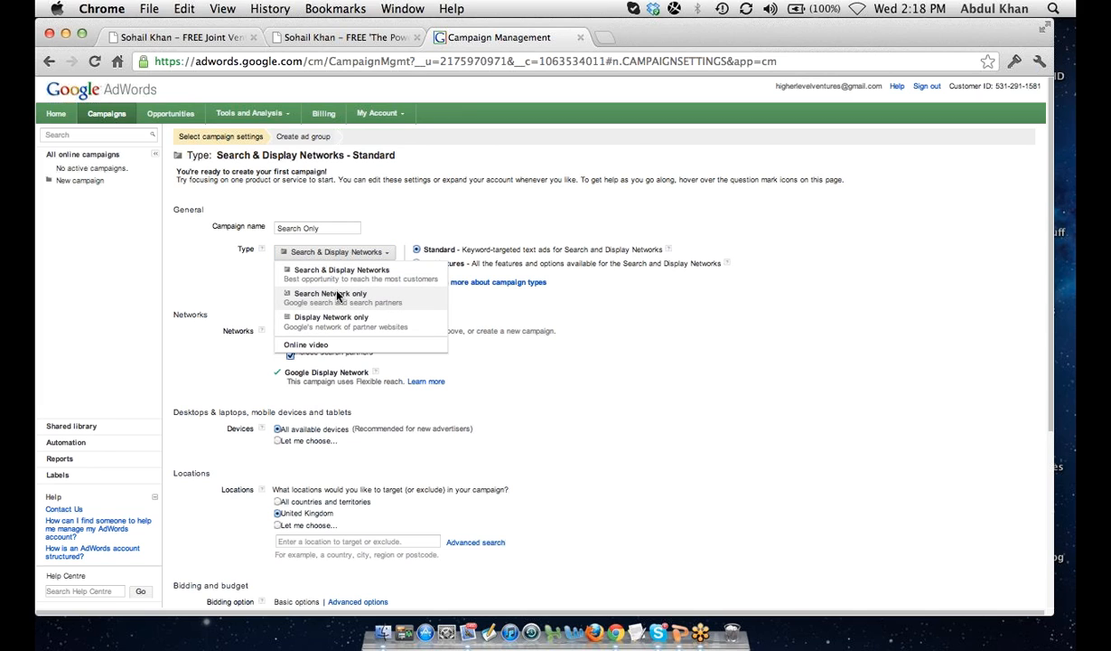
{"action": "left_click", "coordinate": [338, 295]}
{"action": "left_click", "coordinate": [671, 234]}
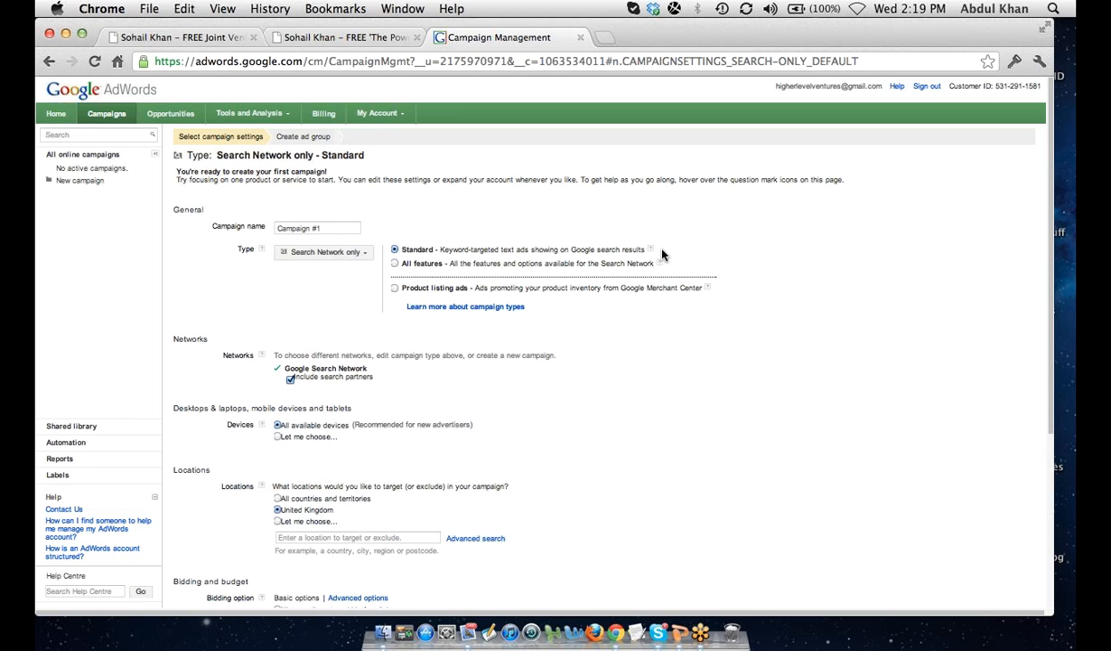
{"action": "left_click", "coordinate": [326, 222]}
{"action": "left_click_drag", "start_coordinate": [327, 228], "coordinate": [264, 231]}
{"action": "type", "text": "Search Only - US & UK"}
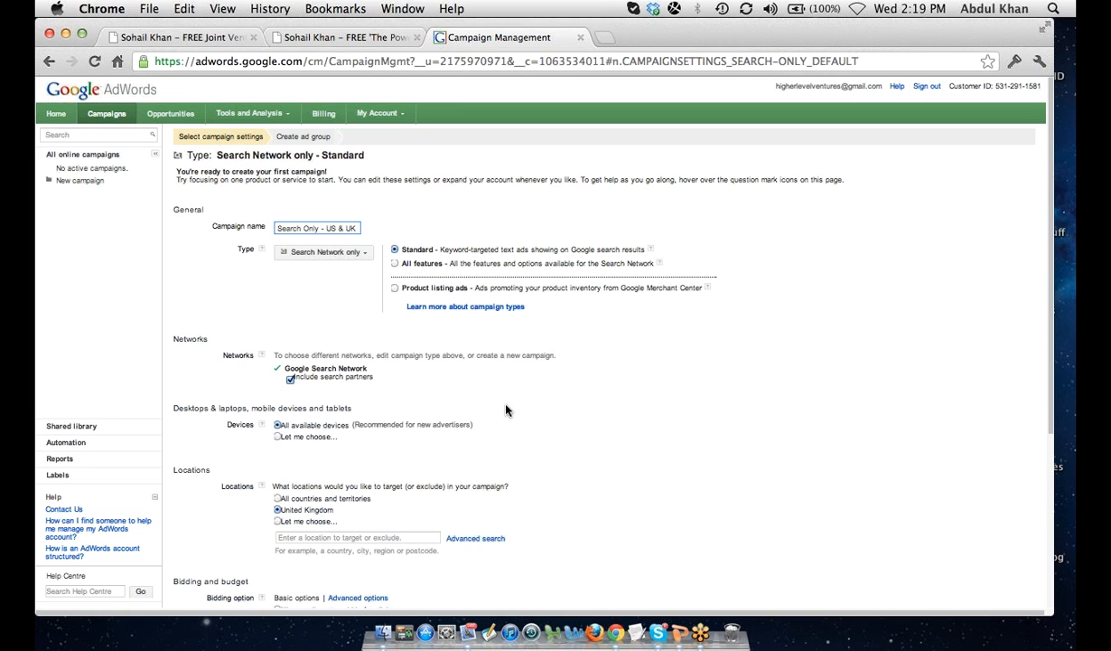
- Choose the target devices individually, keeping desktop and laptop computers and tablets but excluding mobile devices with full browsers
{"action": "scroll", "coordinate": [506, 409], "scroll_direction": "down", "scroll_amount": 3}
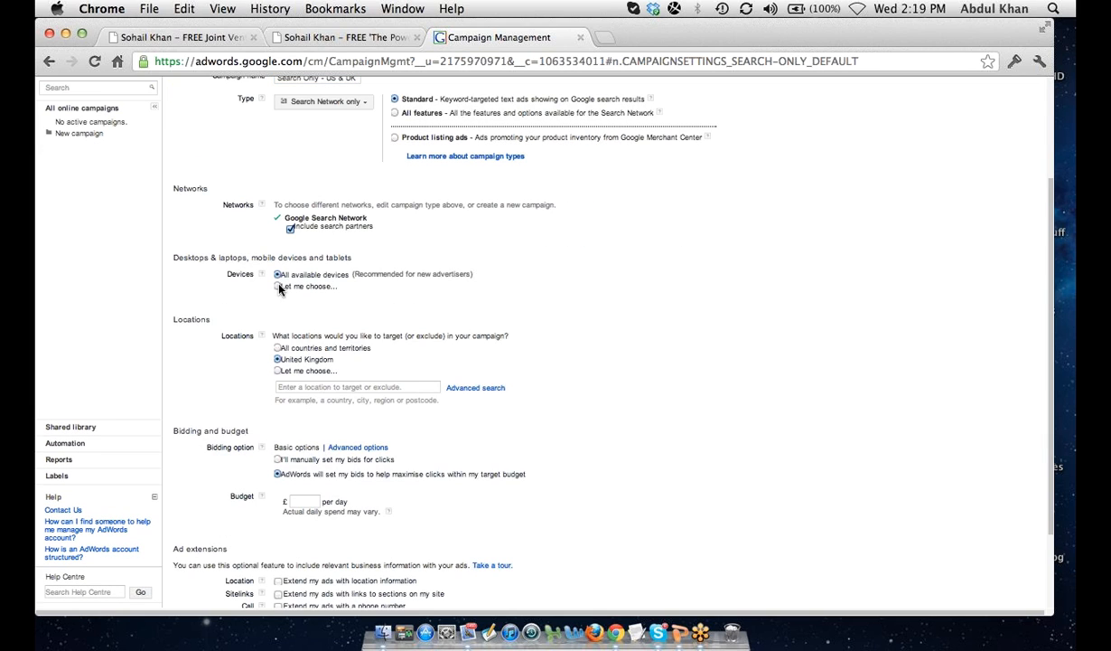
{"action": "left_click", "coordinate": [277, 286]}
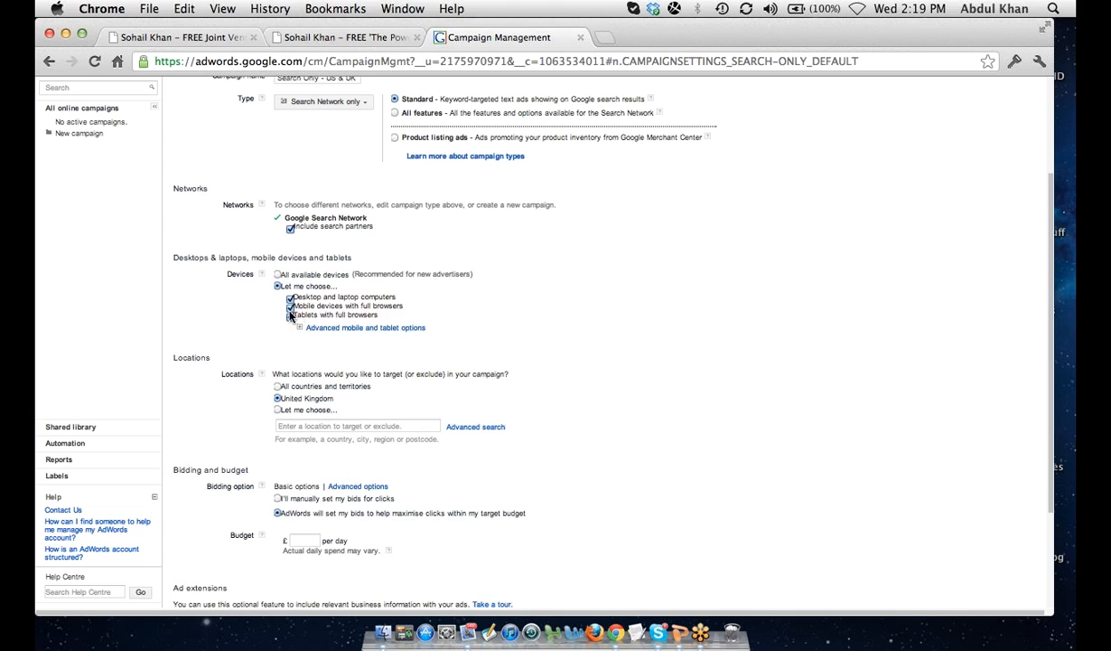
{"action": "left_click", "coordinate": [290, 317]}
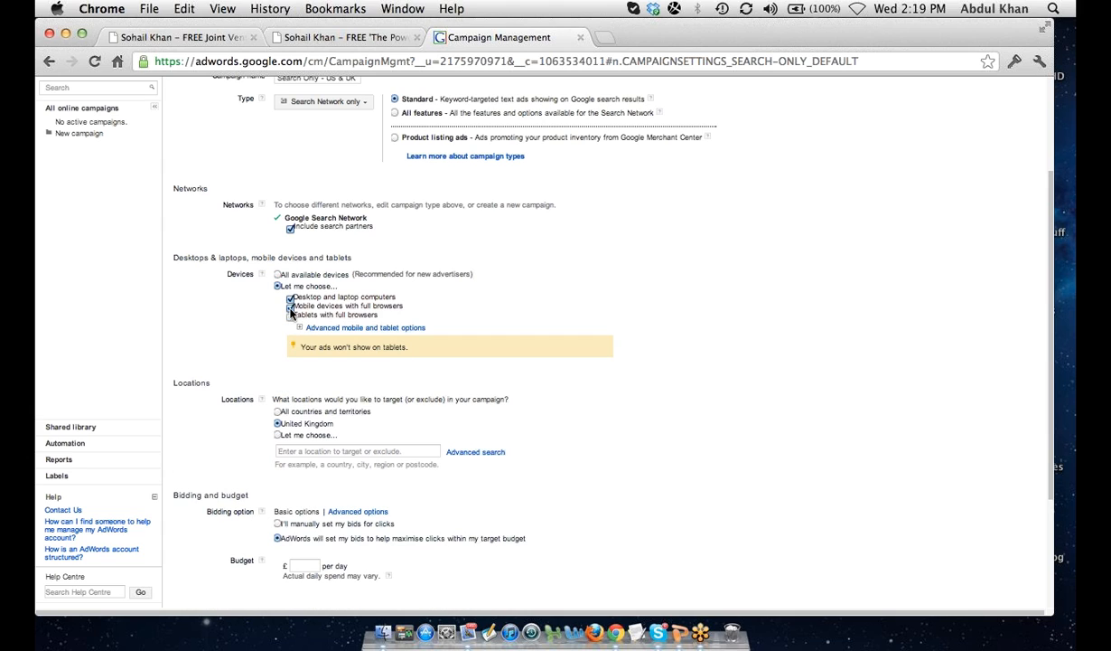
{"action": "left_click", "coordinate": [291, 318]}
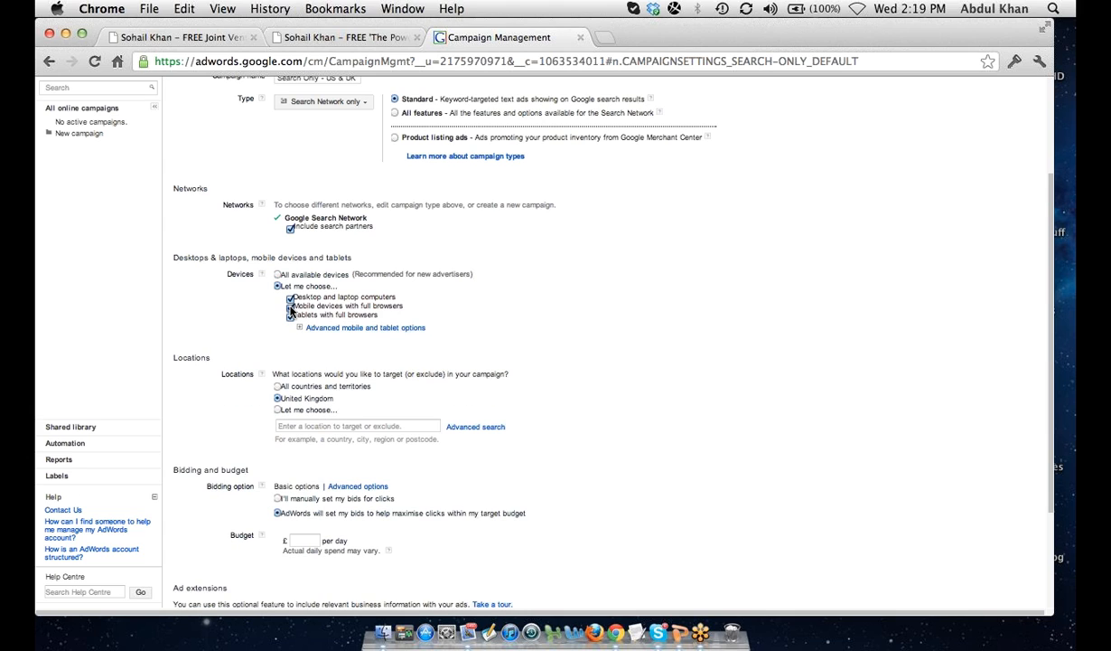
{"action": "left_click", "coordinate": [290, 306]}
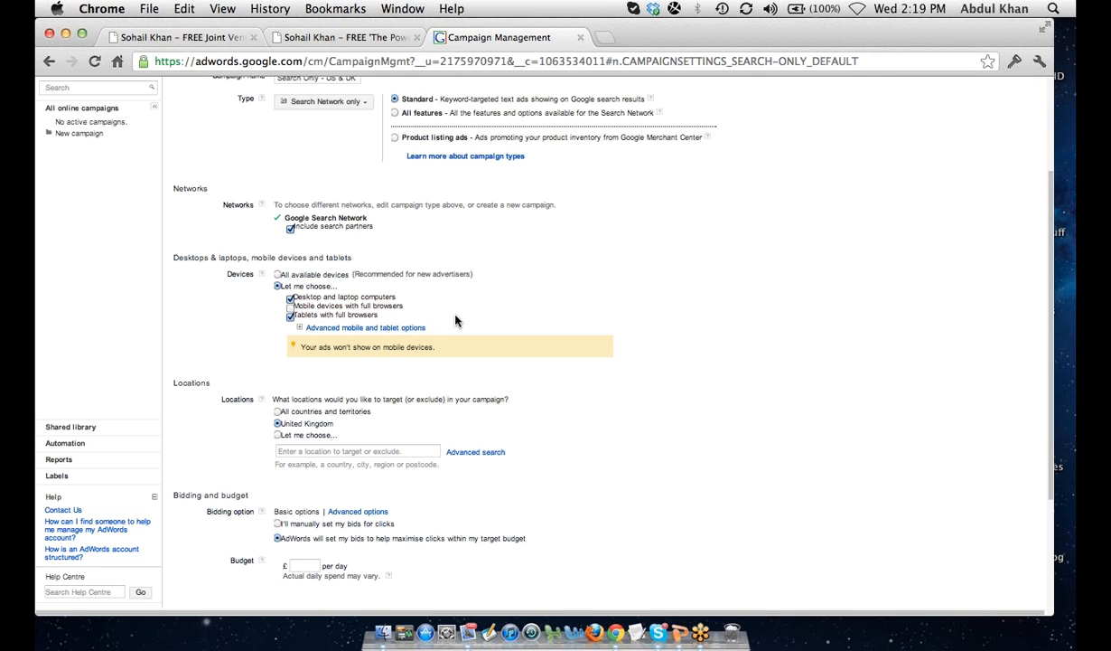
- Extend the campaign name with "- Computers - Tablets" after "Search Only - US & UK"
{"action": "scroll", "coordinate": [456, 320], "scroll_direction": "up", "scroll_amount": 1}
{"action": "scroll", "coordinate": [455, 320], "scroll_direction": "up", "scroll_amount": 5}
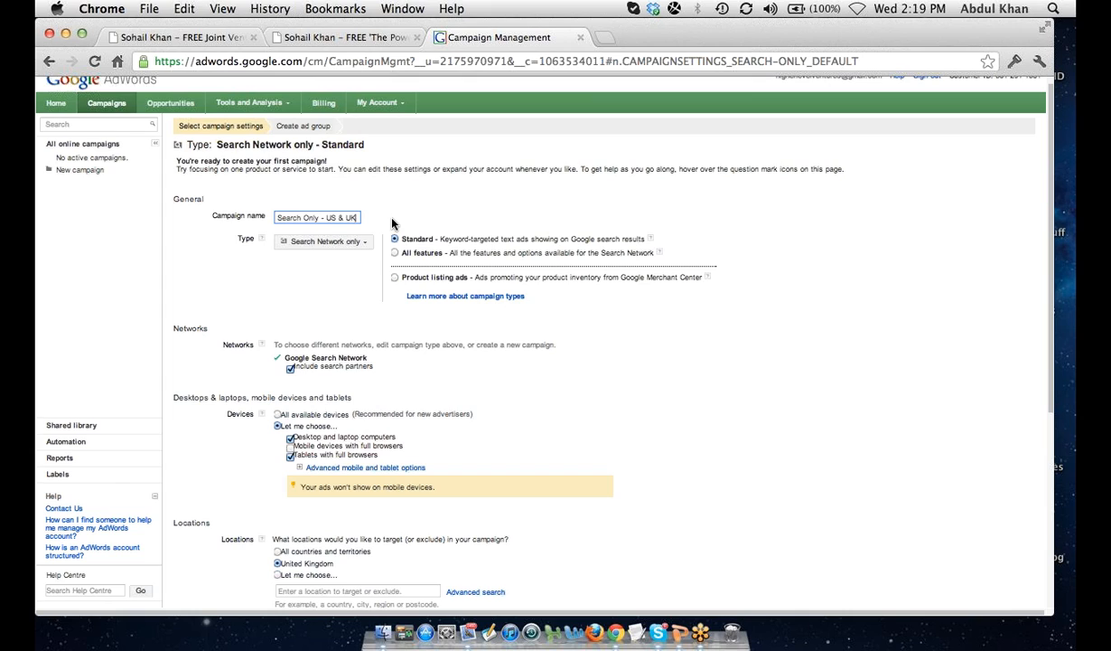
{"action": "type", "text": "-"}
{"action": "type", "text": "Compu"}
{"action": "type", "text": "ters"}
{"action": "type", "text": " - Lap"}
{"action": "key", "text": "BackSpace"}
{"action": "key", "text": "BackSpace"}
{"action": "key", "text": "BackSpace"}
{"action": "type", "text": "Tablets"}
{"action": "mouse_move", "coordinate": [358, 217]}
{"action": "left_mouse_down"}
{"action": "mouse_move", "coordinate": [210, 221]}
{"action": "mouse_move", "coordinate": [377, 220]}
{"action": "left_mouse_up"}
- Choose custom target locations for the campaign and add the United States and the United Kingdom as countries
{"action": "scroll", "coordinate": [489, 397], "scroll_direction": "down", "scroll_amount": 3}
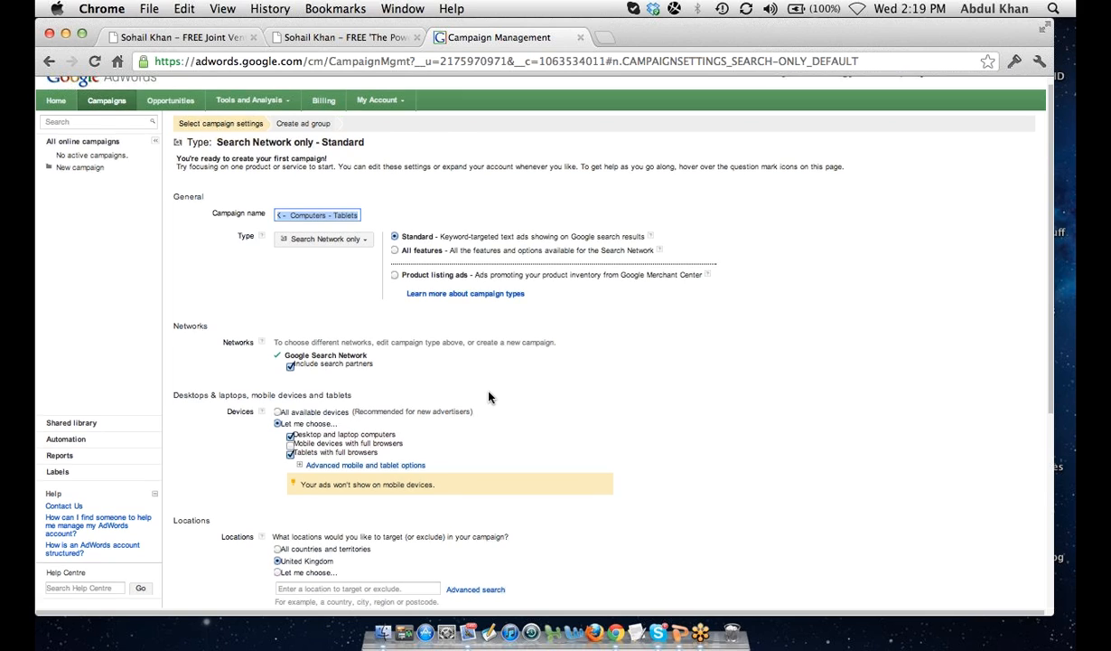
{"action": "left_click", "coordinate": [278, 446]}
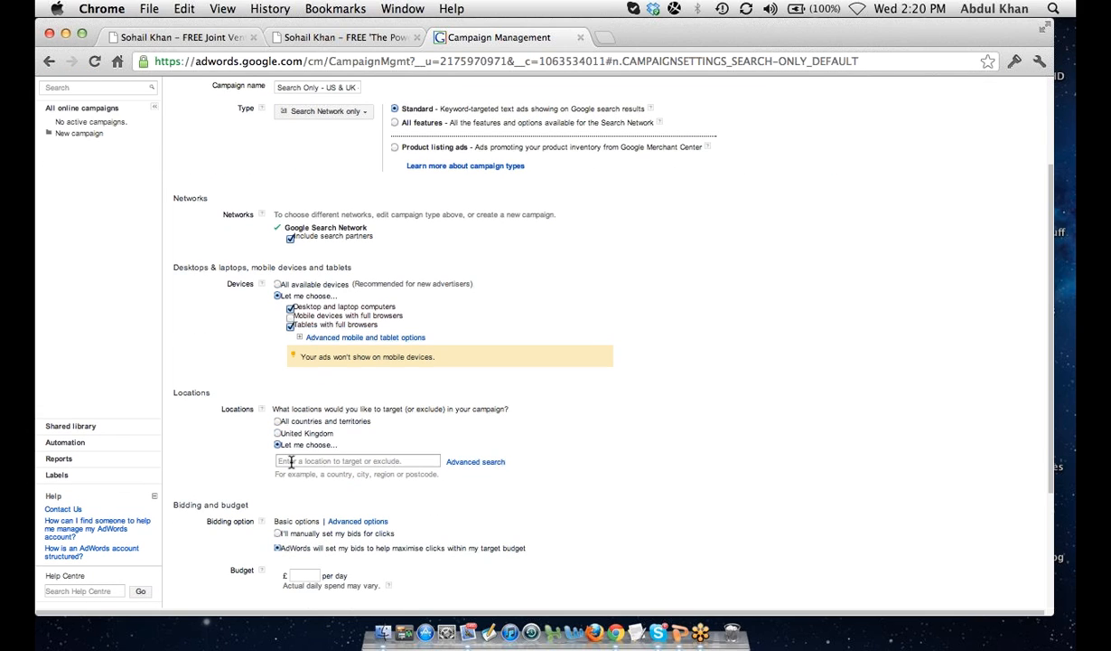
{"action": "left_click", "coordinate": [307, 461]}
{"action": "type", "text": "united states"}
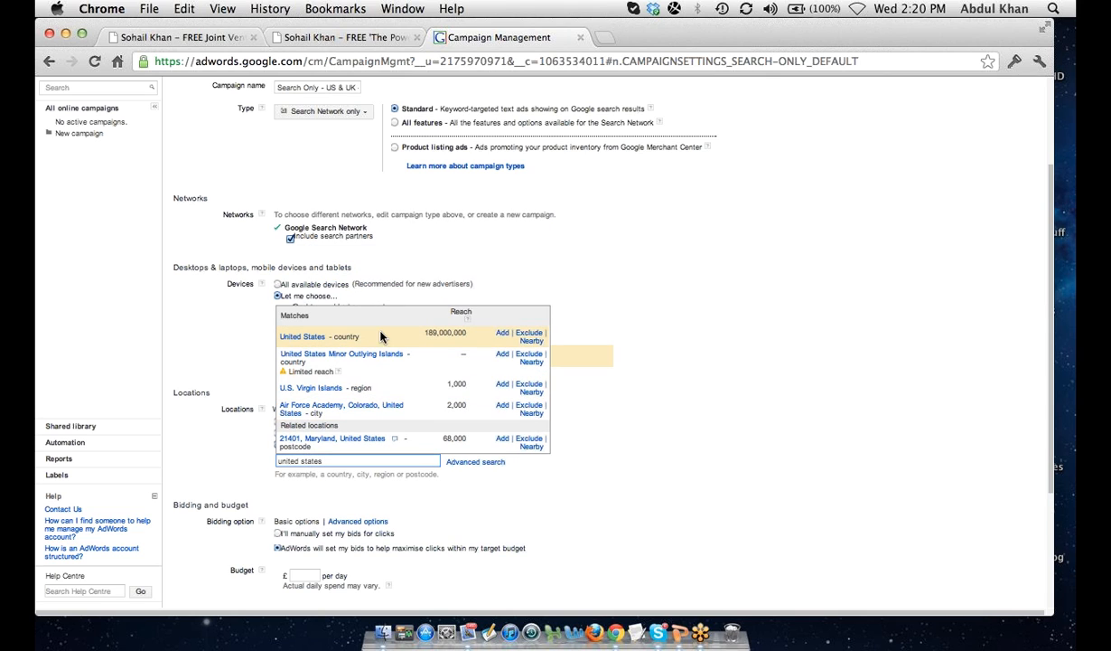
{"action": "left_click", "coordinate": [357, 334]}
{"action": "left_click", "coordinate": [313, 498]}
{"action": "type", "text": "united kin"}
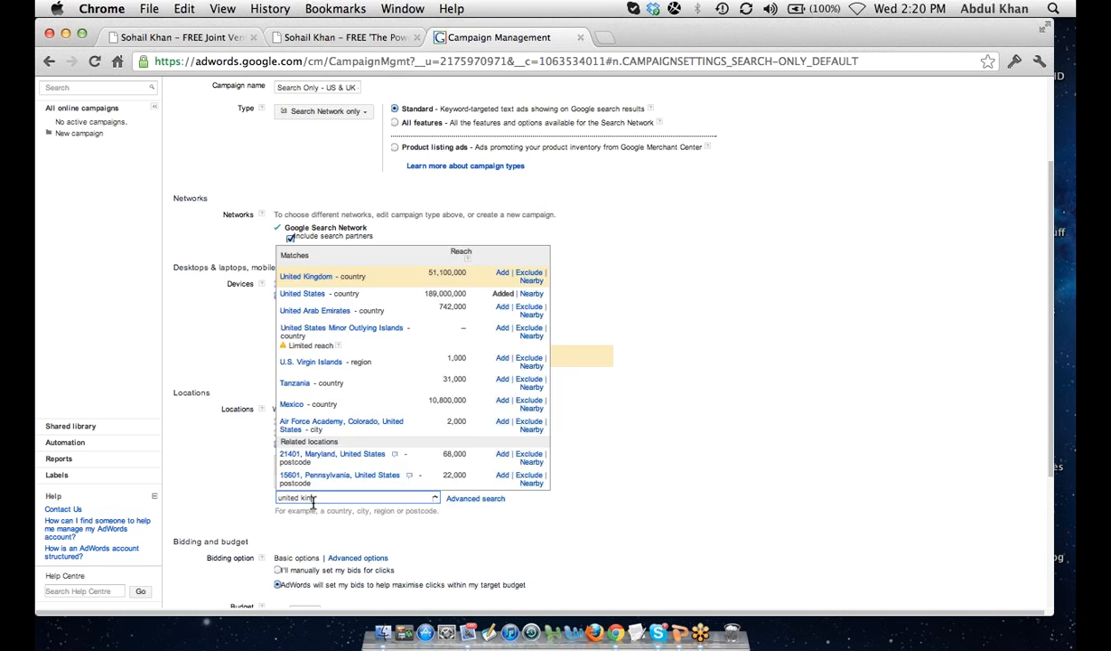
{"action": "type", "text": "gdom"}
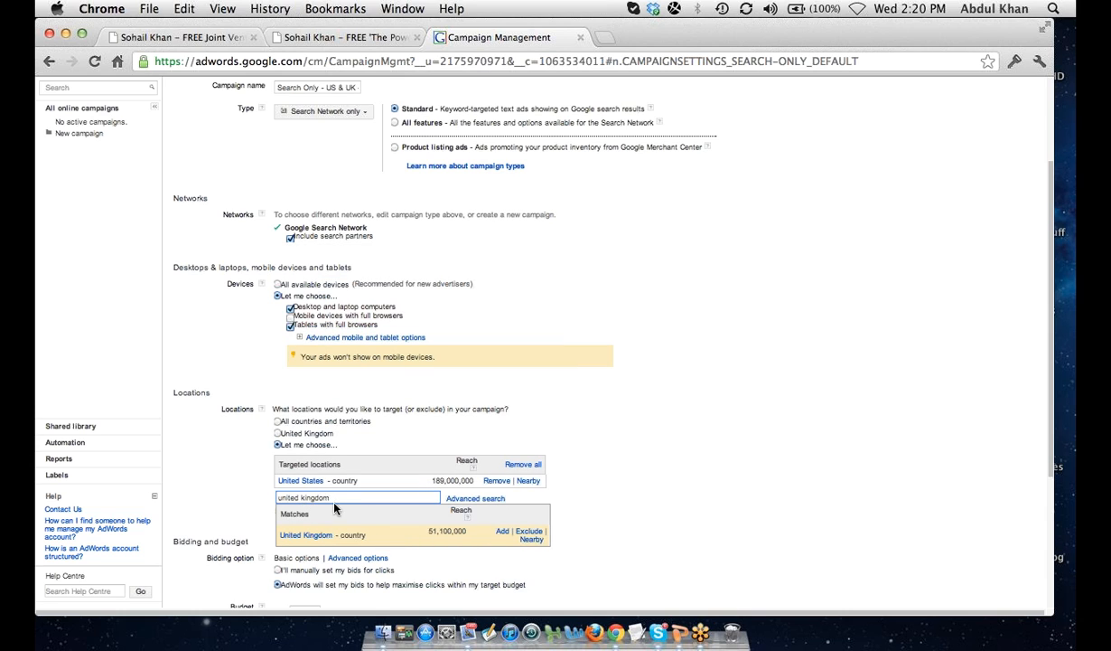
{"action": "left_click", "coordinate": [298, 535]}
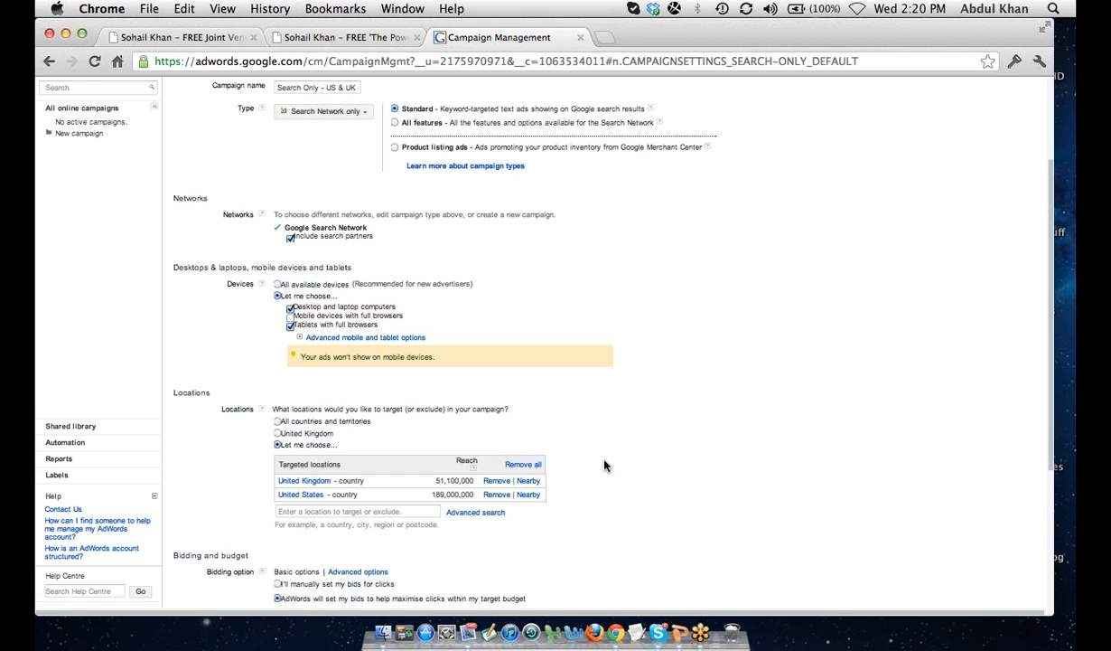
- Check the targeted locations against the campaign name, highlighting the "& UK" part of the name
{"action": "scroll", "coordinate": [605, 466], "scroll_direction": "down", "scroll_amount": 3}
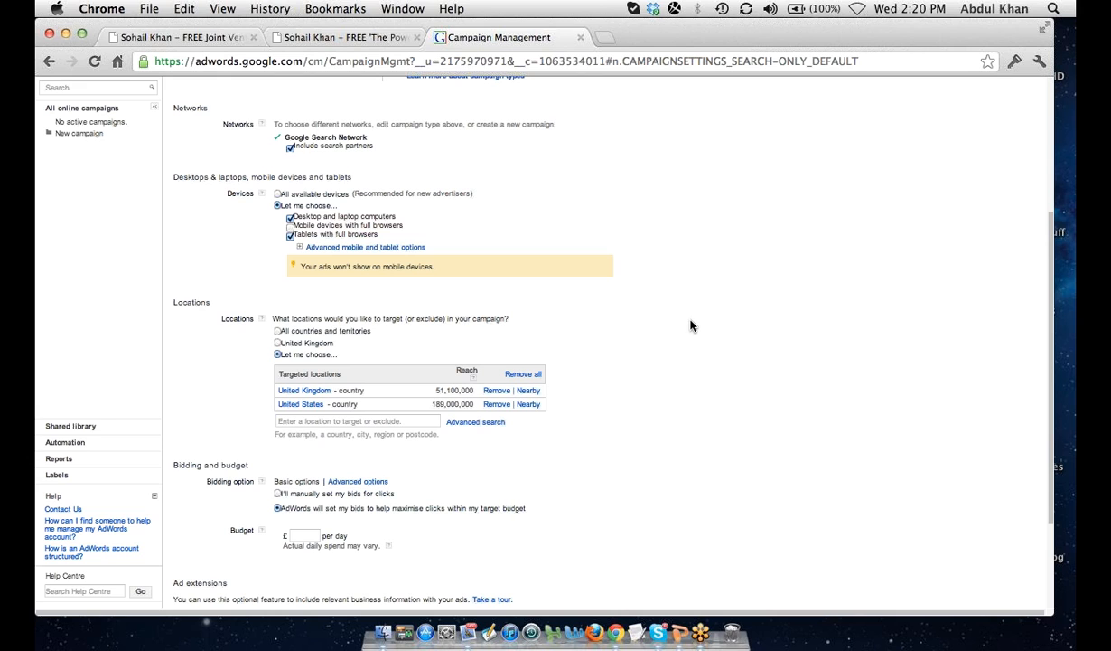
{"action": "scroll", "coordinate": [690, 326], "scroll_direction": "up", "scroll_amount": 5}
{"action": "left_click_drag", "start_coordinate": [338, 228], "coordinate": [354, 230]}
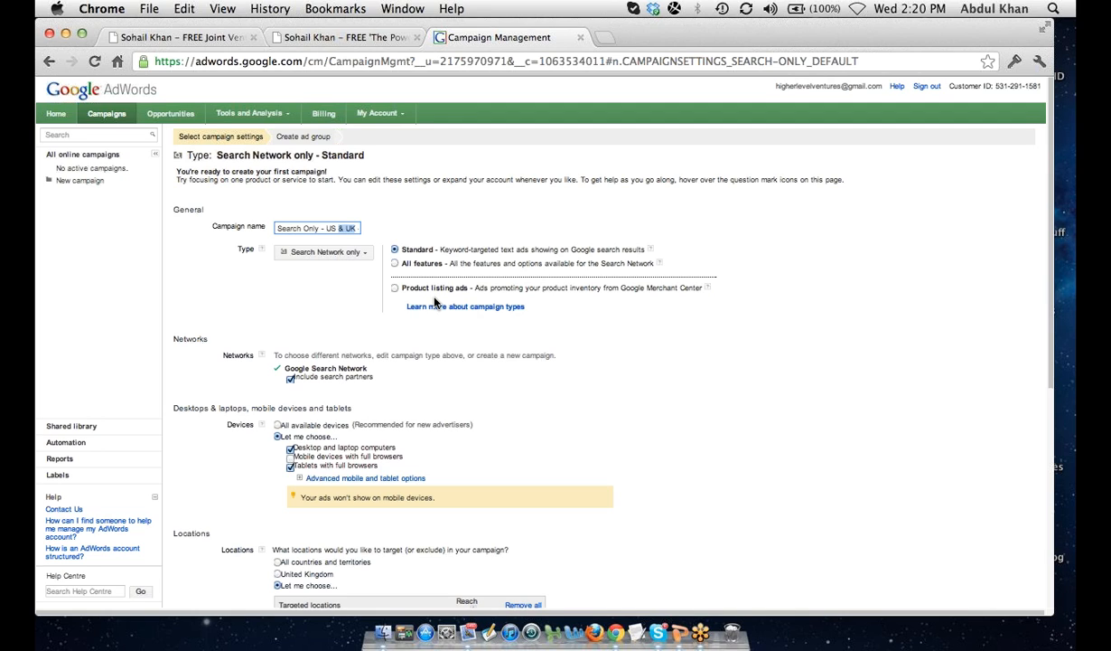
{"action": "left_click", "coordinate": [336, 229]}
- Choose to set the bids for clicks manually and enter a default bid of £1
{"action": "scroll", "coordinate": [660, 334], "scroll_direction": "down", "scroll_amount": 3}
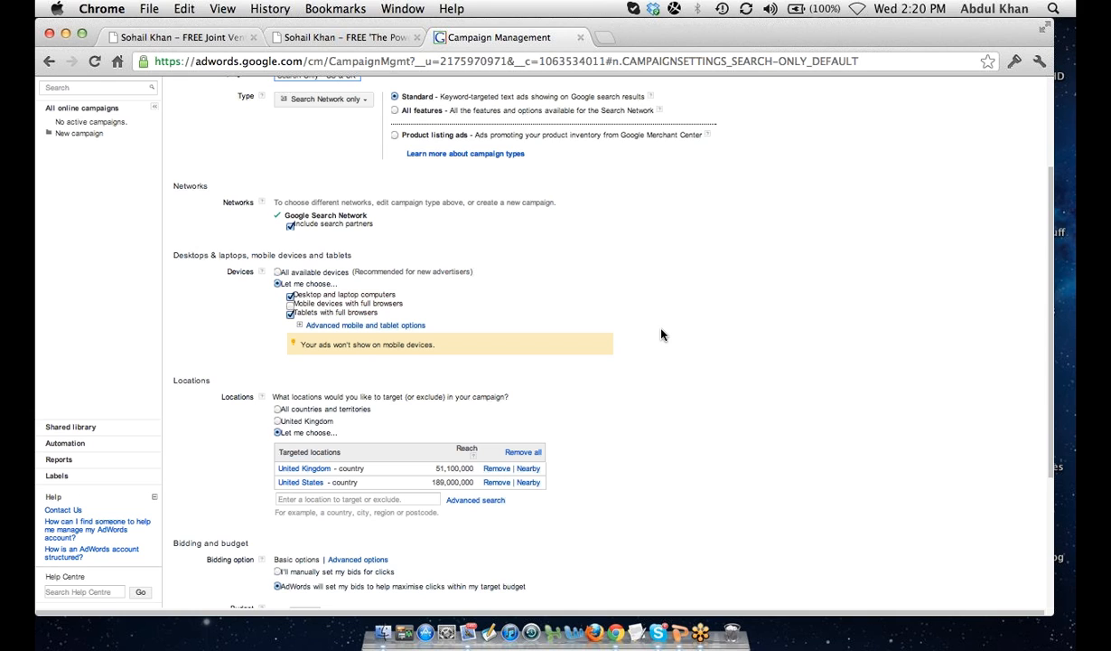
{"action": "scroll", "coordinate": [660, 334], "scroll_direction": "down", "scroll_amount": 3}
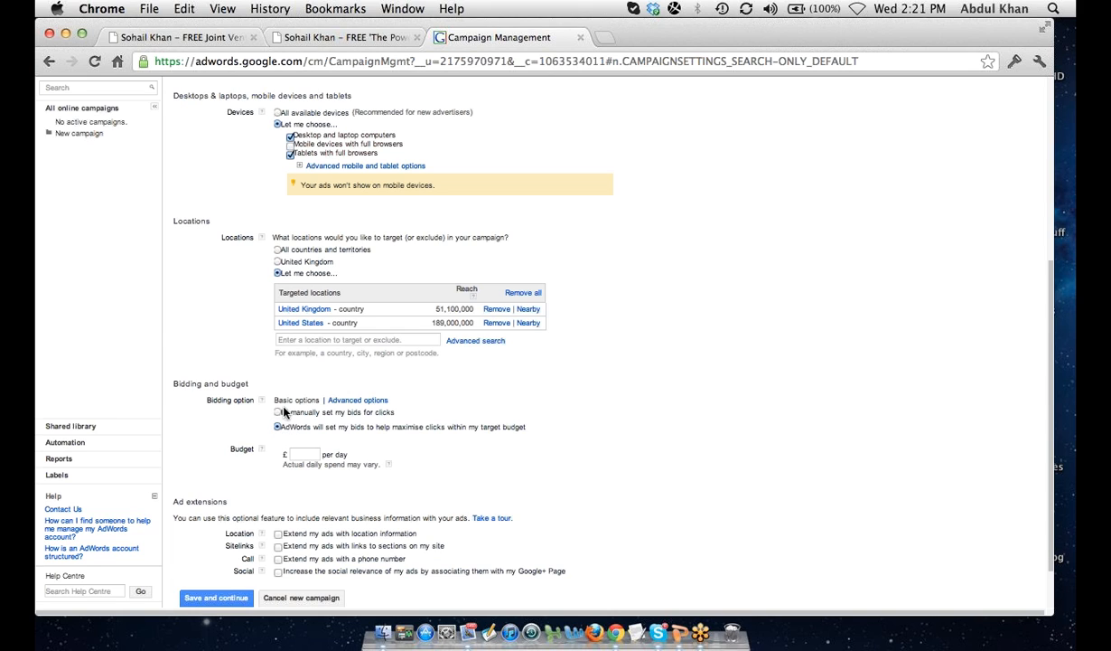
{"action": "left_click", "coordinate": [279, 414]}
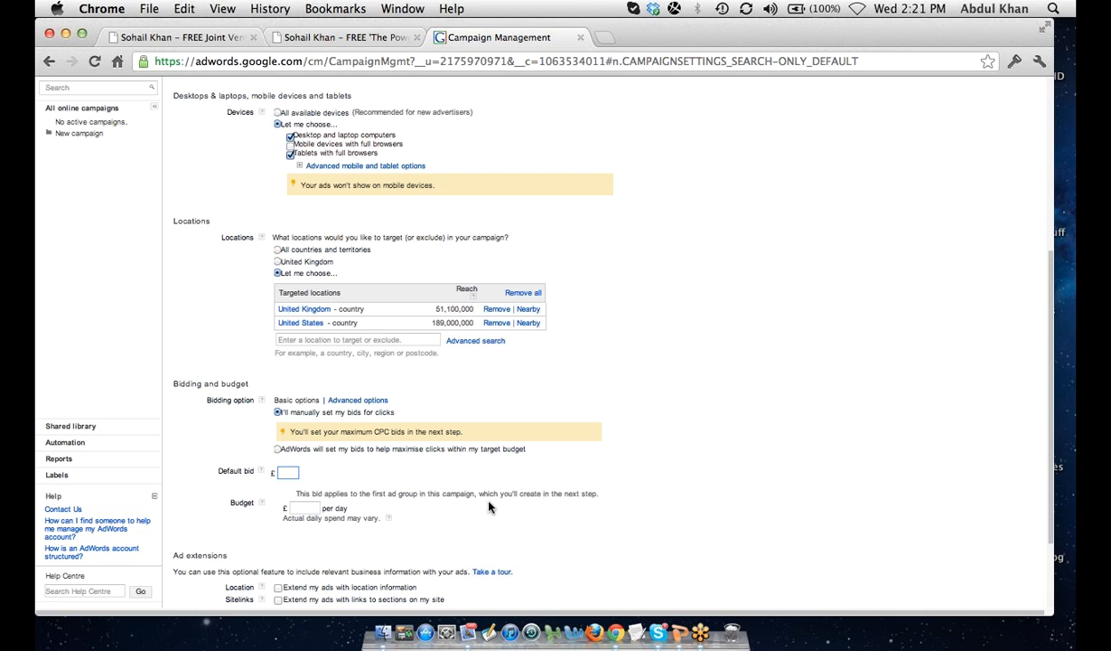
{"action": "scroll", "coordinate": [489, 507], "scroll_direction": "down", "scroll_amount": 1}
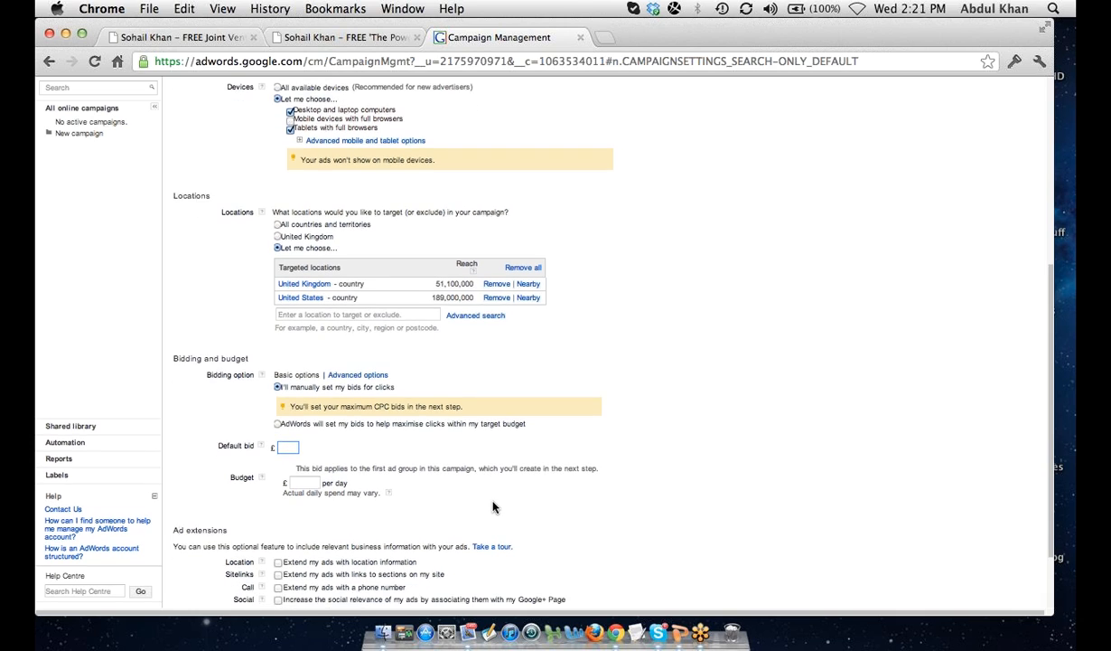
{"action": "type", "text": "1"}
- Set the campaign budget to £10 per day and save the settings to continue to the ad group
{"action": "left_click", "coordinate": [306, 483]}
{"action": "type", "text": "10"}
{"action": "scroll", "coordinate": [800, 505], "scroll_direction": "down", "scroll_amount": 3}
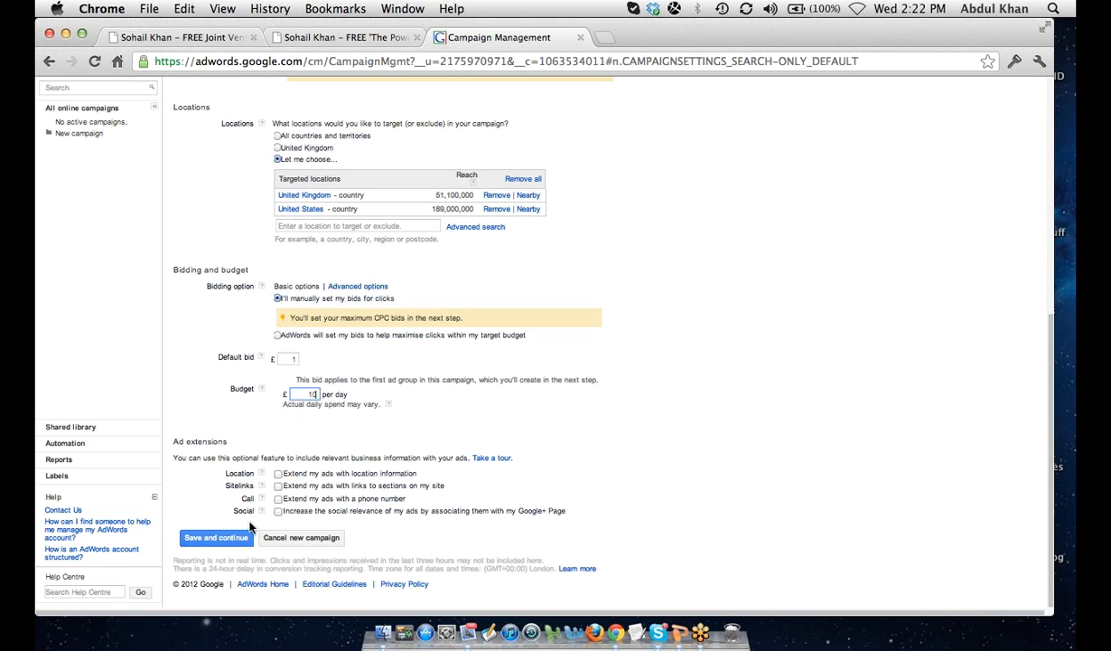
{"action": "left_click", "coordinate": [217, 538]}
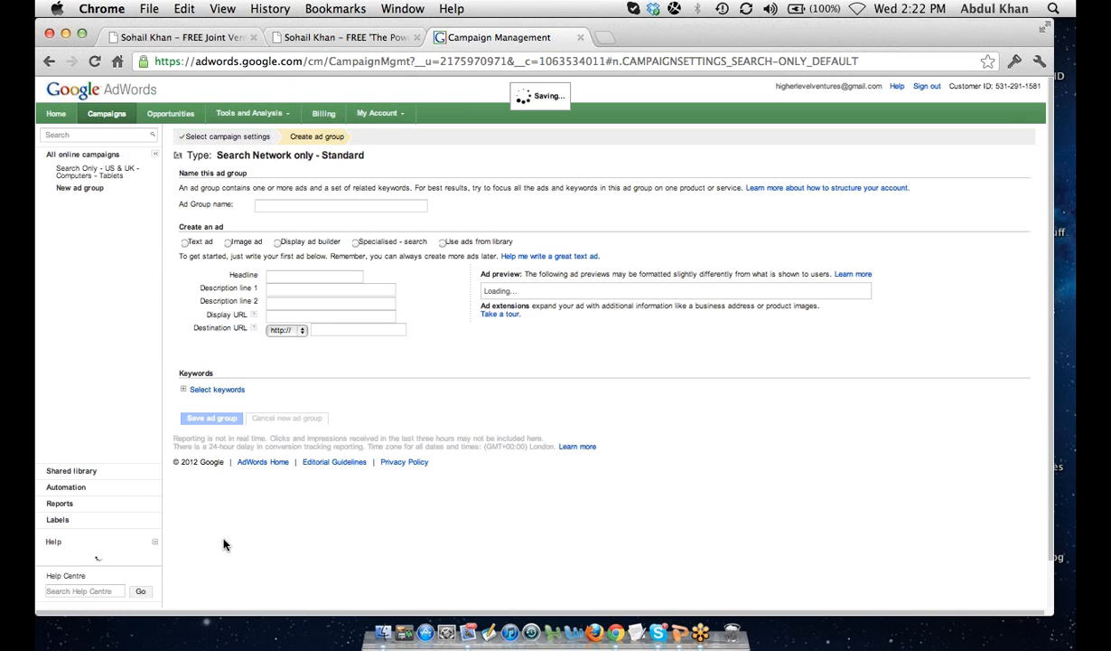
- Name the new ad group JV Proposal
{"action": "triple_click", "coordinate": [303, 207]}
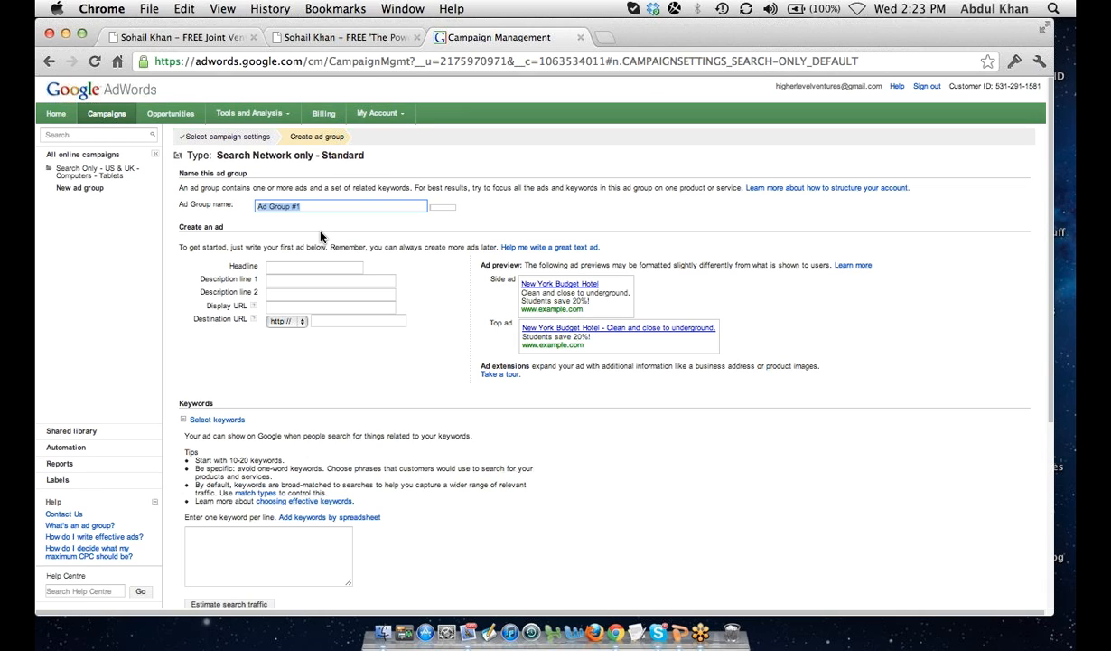
{"action": "type", "text": "JV"}
{"action": "type", "text": "P"}
{"action": "key", "text": "BackSpace"}
{"action": "key", "text": "BackSpace"}
{"action": "key", "text": "BackSpace"}
{"action": "key", "text": "BackSpace"}
{"action": "type", "text": "JV Proposal"}
- Check the offer on the JV proposal template page and set the ad headline to "Free JV Proposal Letter"
{"action": "left_click", "coordinate": [301, 266]}
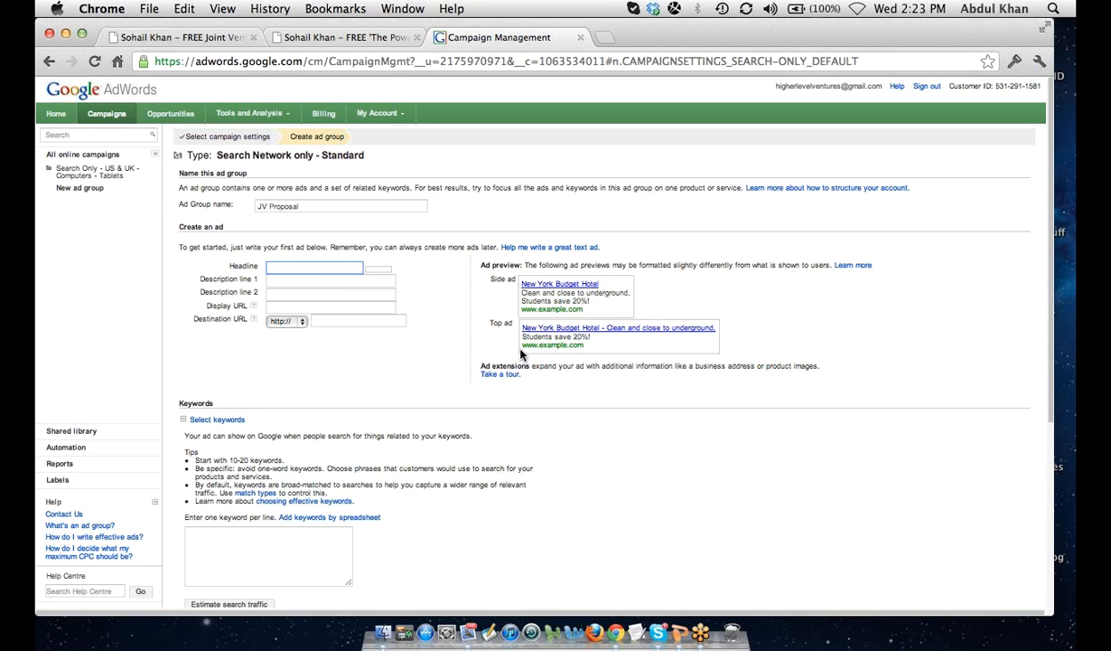
{"action": "left_click", "coordinate": [190, 39]}
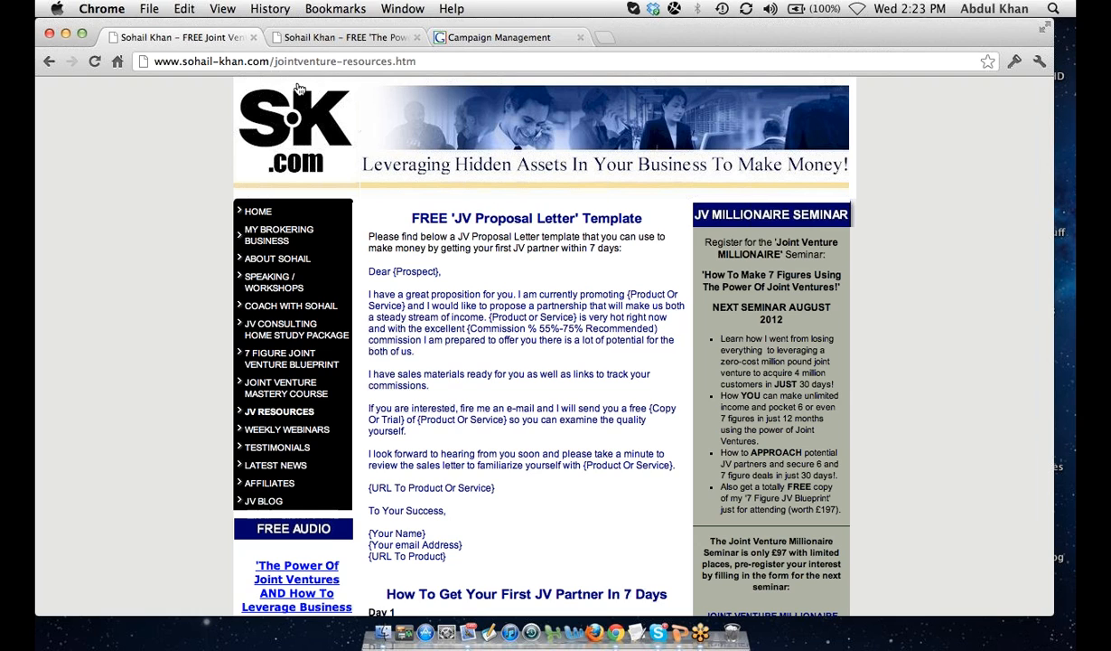
{"action": "left_click", "coordinate": [477, 40]}
{"action": "left_click", "coordinate": [300, 266]}
{"action": "type", "text": "Free"}
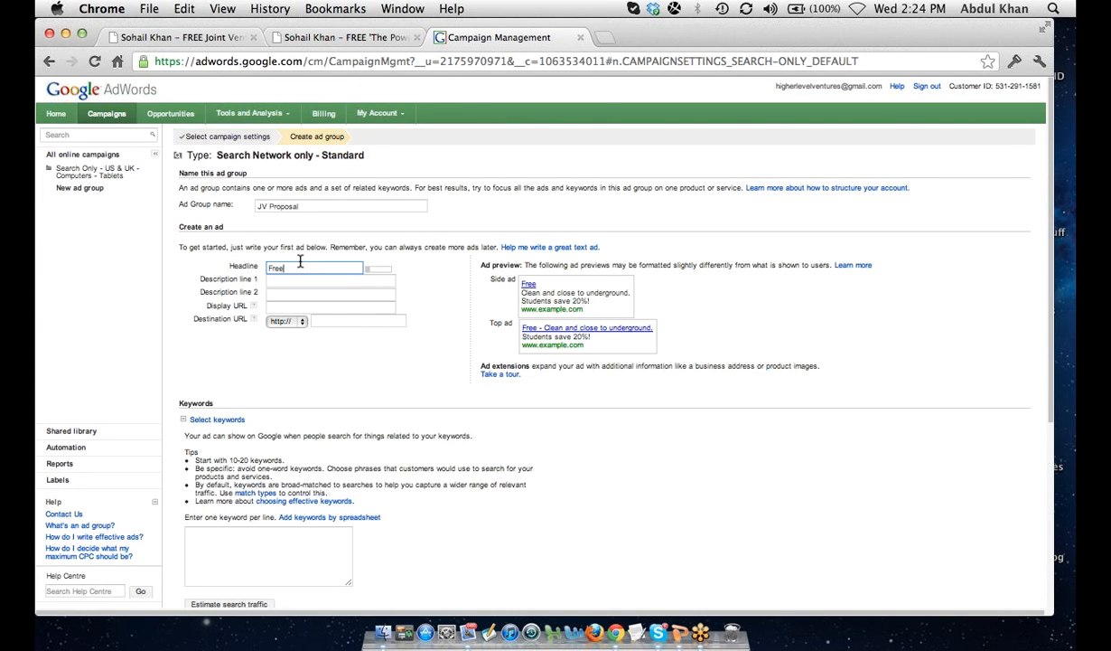
{"action": "type", "text": " JV Proposal Letter"}
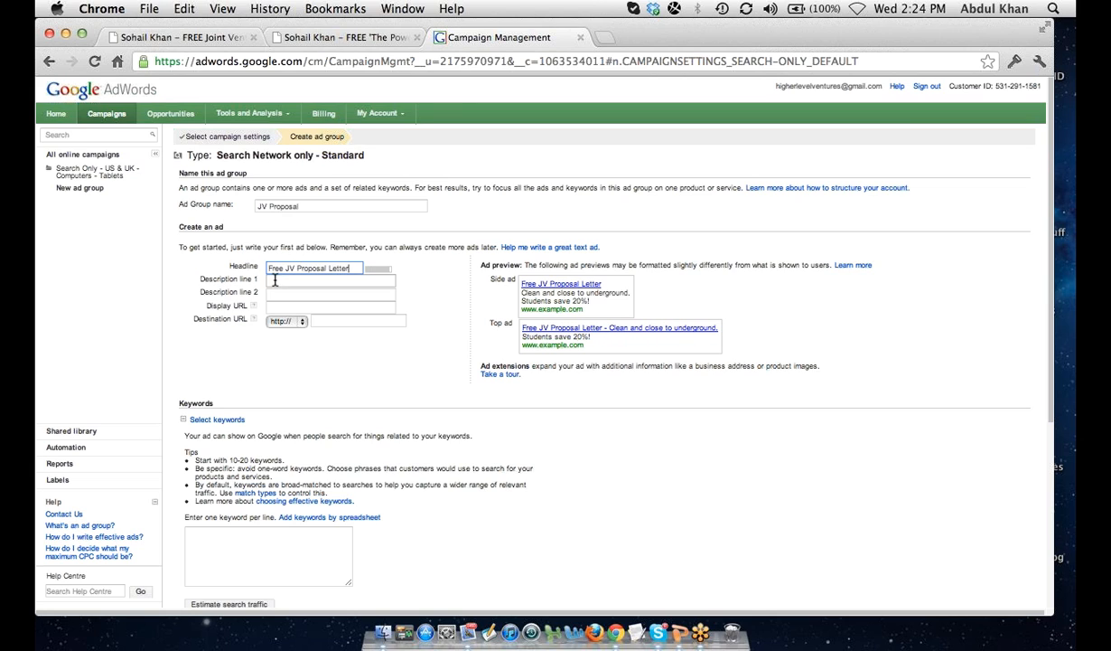
- Go on to the ad's first description line and reread the proposal letter template page for ad copy ideas
{"action": "key", "text": "Tab"}
{"action": "left_click", "coordinate": [226, 38]}
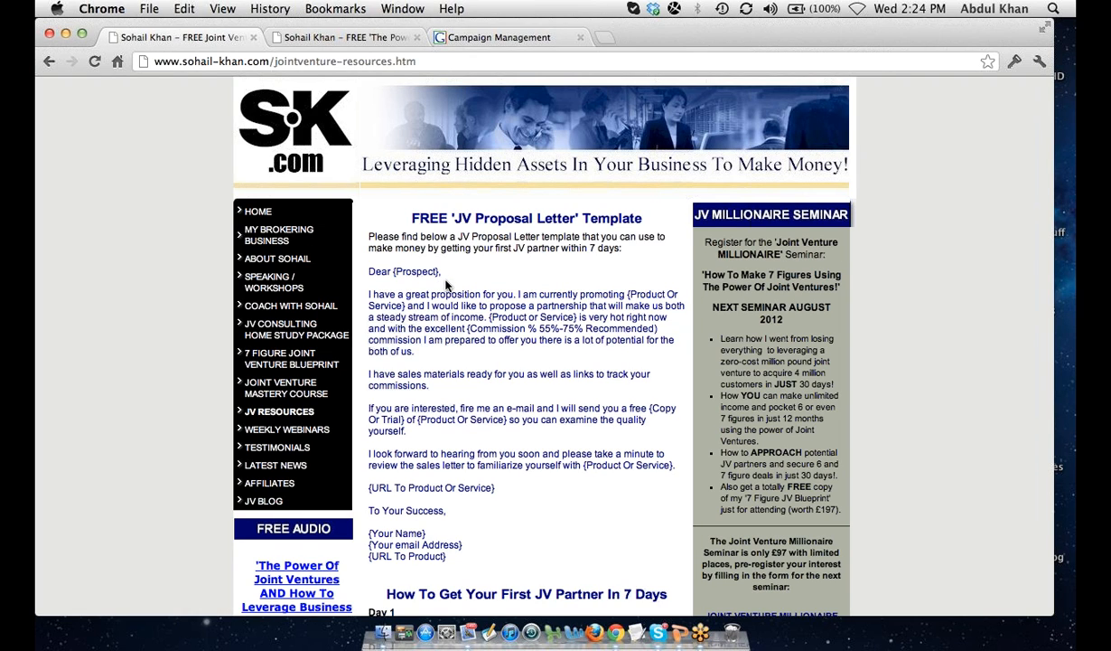
{"action": "scroll", "coordinate": [446, 286], "scroll_direction": "down", "scroll_amount": 3}
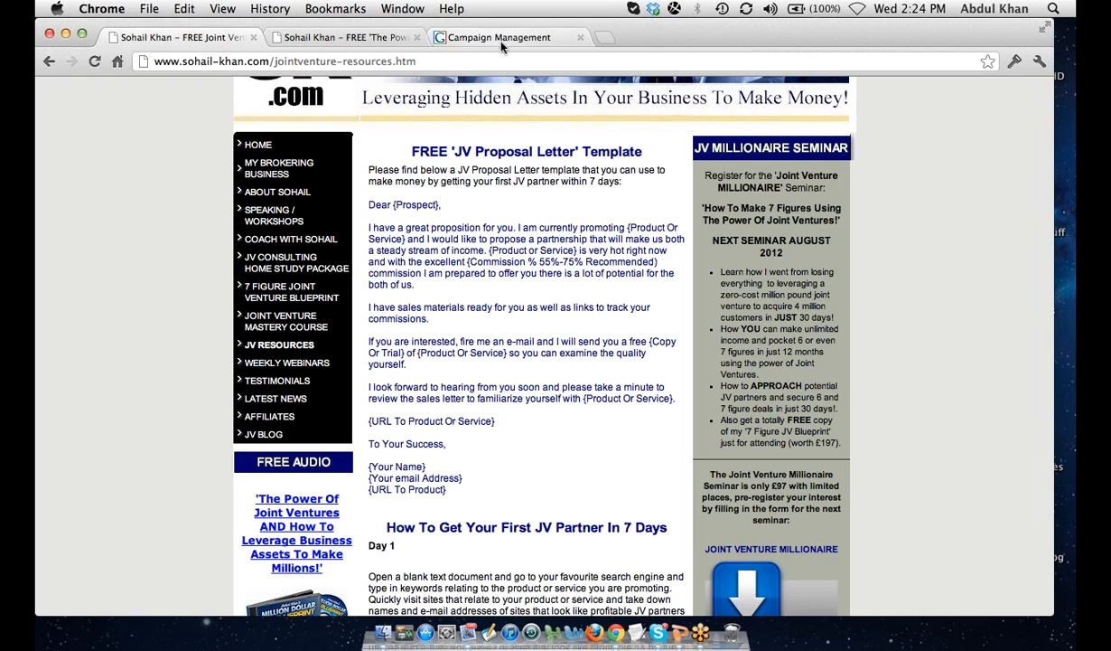
- Search Google for "jv proposal" in a new browser tab and look through the results page for competing ads
{"action": "left_click", "coordinate": [606, 38]}
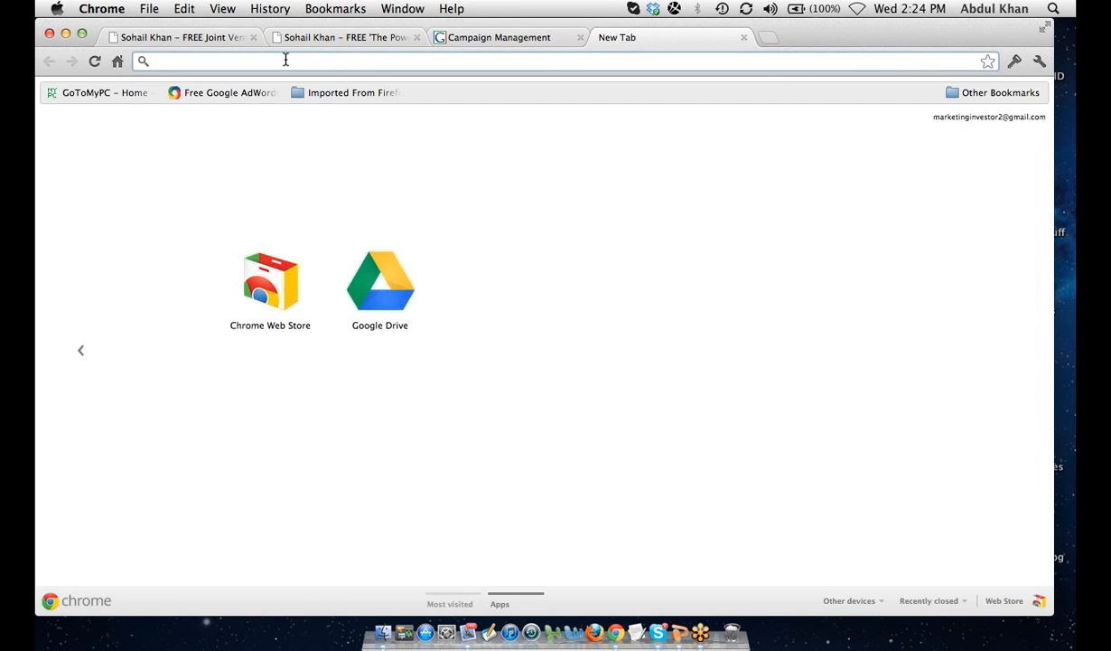
{"action": "type", "text": "free"}
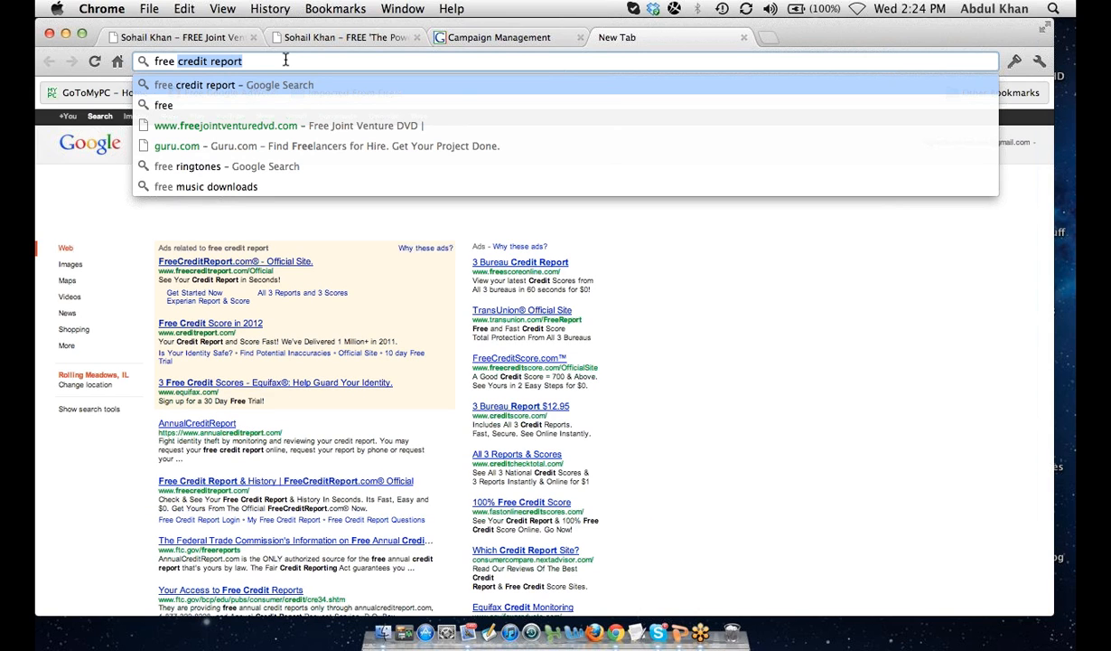
{"action": "key", "text": "BackSpace"}
{"action": "key", "text": "BackSpace"}
{"action": "key", "text": "BackSpace"}
{"action": "key", "text": "BackSpace"}
{"action": "key", "text": "BackSpace"}
{"action": "key", "text": "BackSpace"}
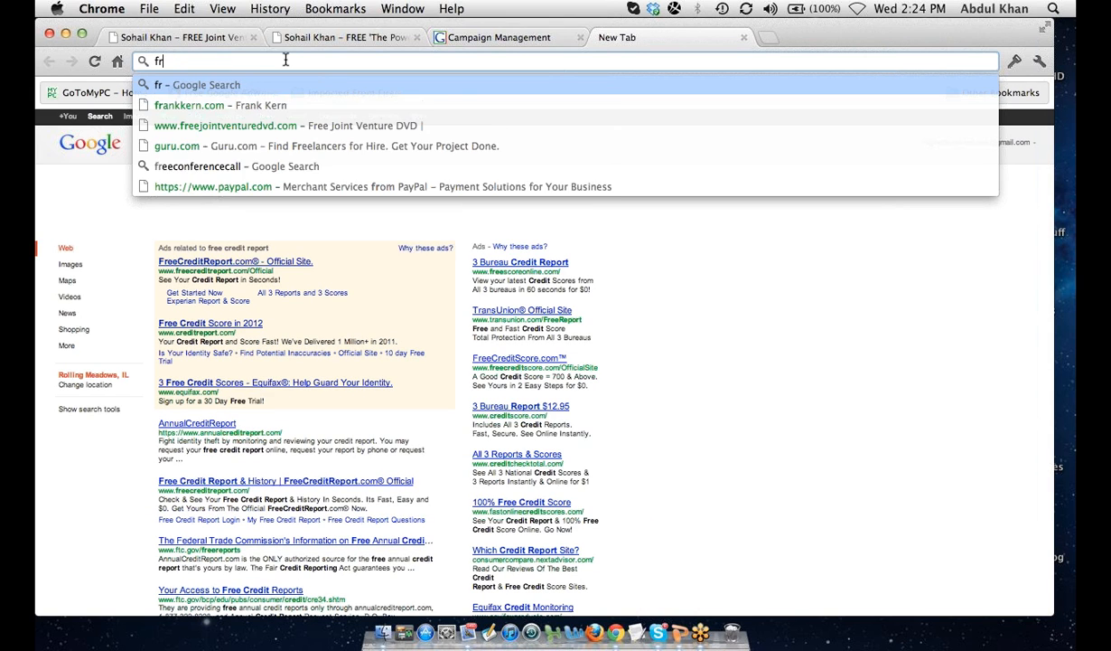
{"action": "type", "text": "jv props"}
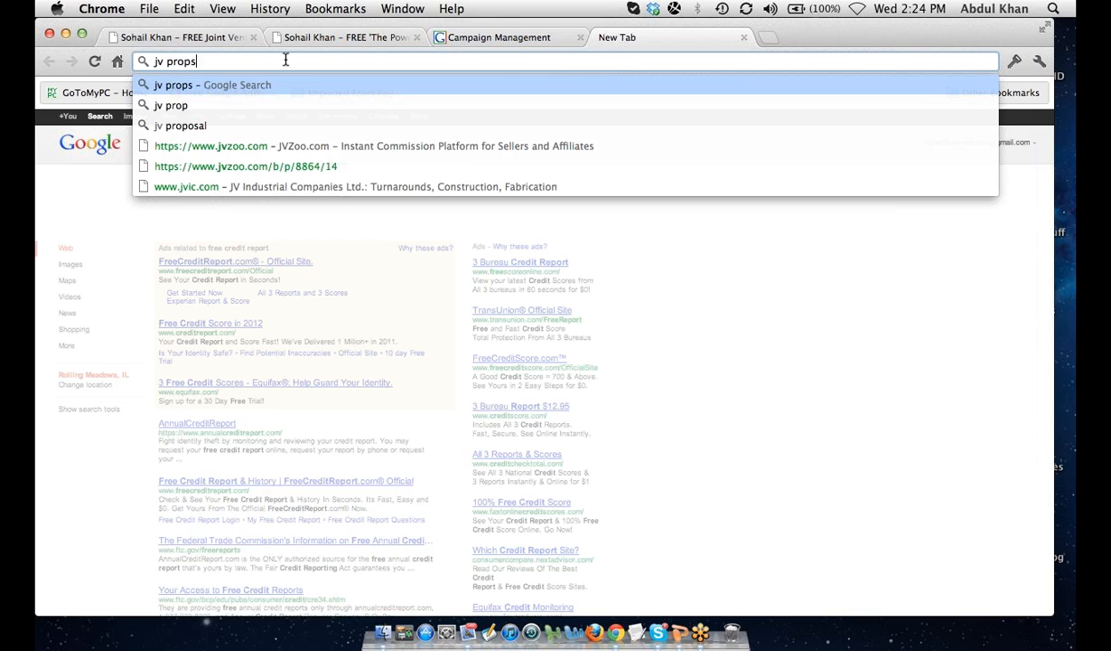
{"action": "key", "text": "BackSpace"}
{"action": "type", "text": "osal"}
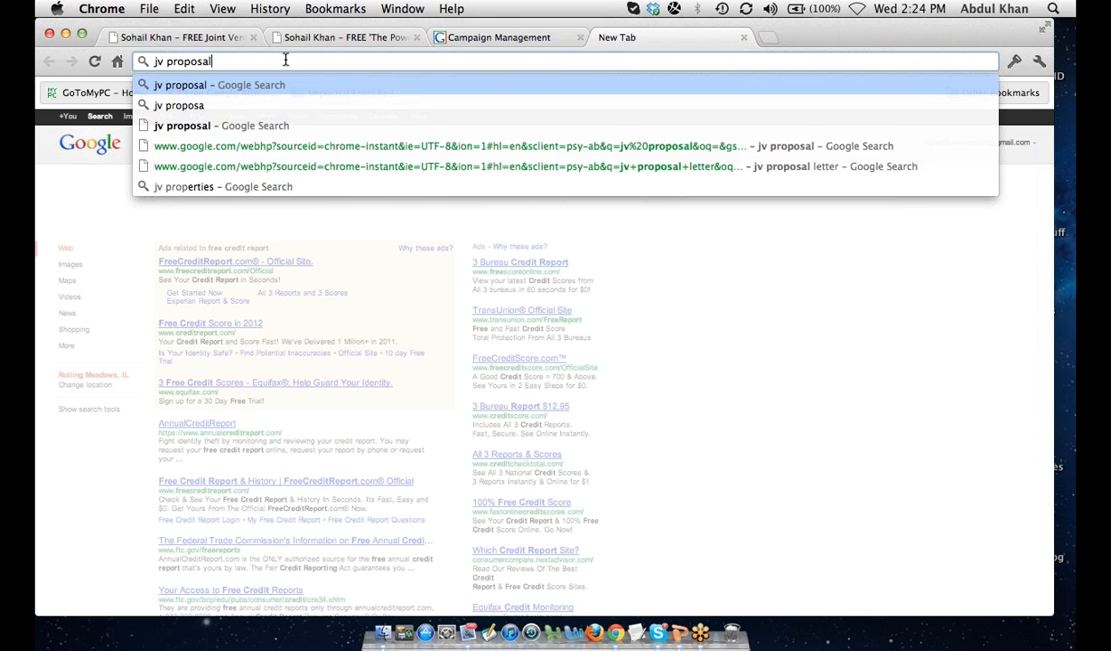
{"action": "key", "text": "Return"}
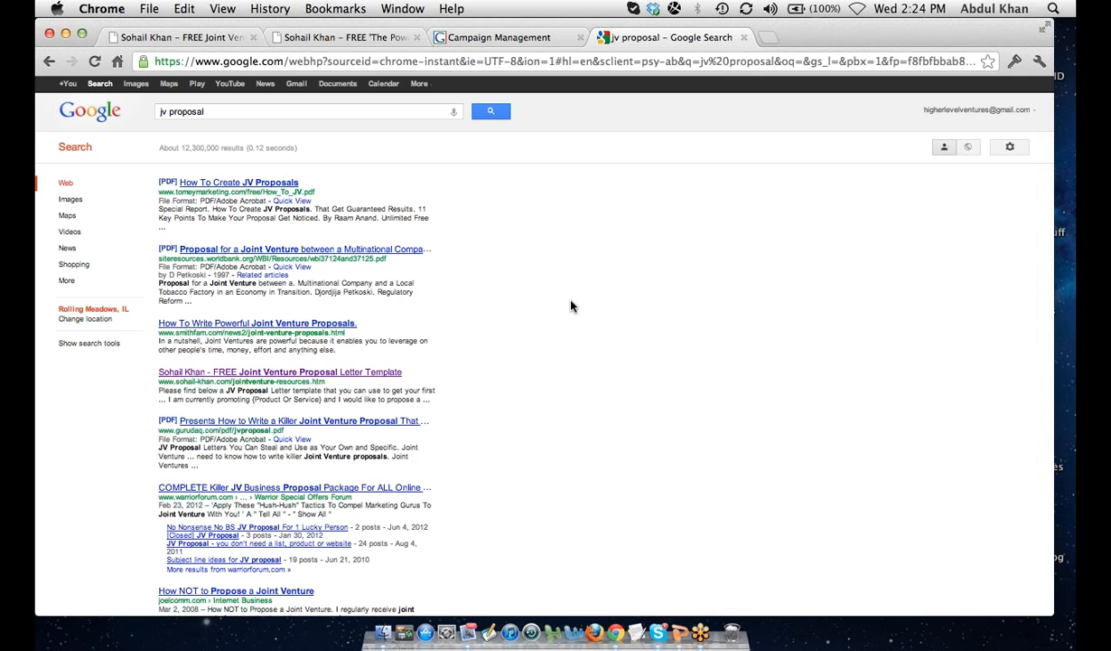
{"action": "scroll", "coordinate": [571, 305], "scroll_direction": "down", "scroll_amount": 1}
{"action": "scroll", "coordinate": [572, 305], "scroll_direction": "down", "scroll_amount": 10}
{"action": "scroll", "coordinate": [571, 305], "scroll_direction": "up", "scroll_amount": 9}
{"action": "scroll", "coordinate": [571, 305], "scroll_direction": "up", "scroll_amount": 2}
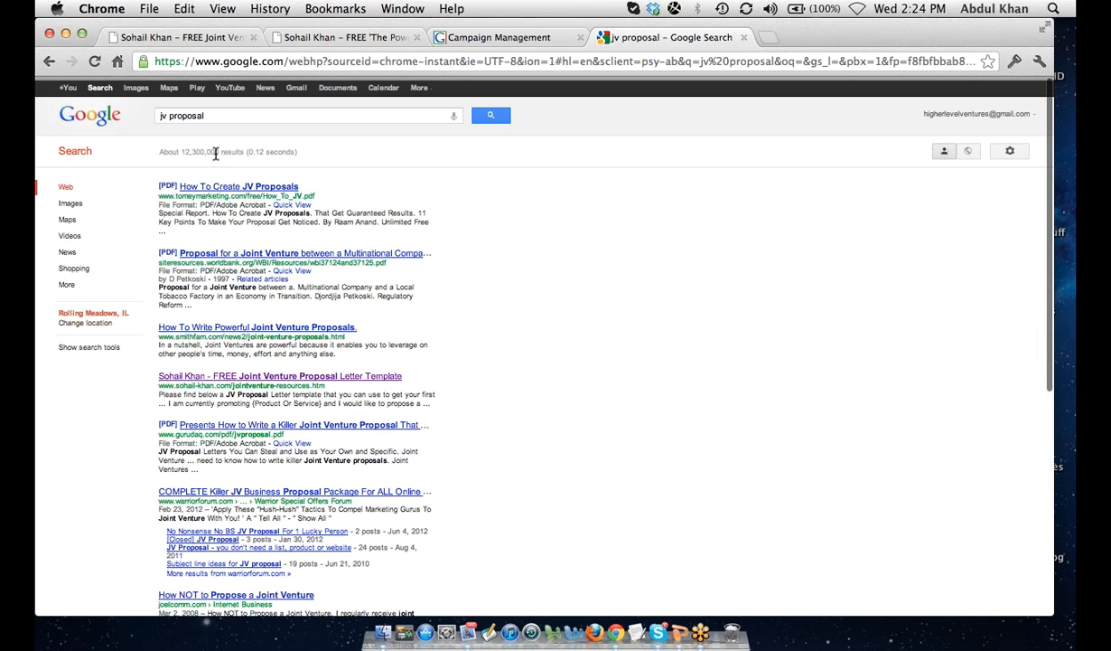
- Open the AdWords Keyword Tool and search for keyword ideas for "jv proposal agreement"
{"action": "left_click", "coordinate": [495, 38]}
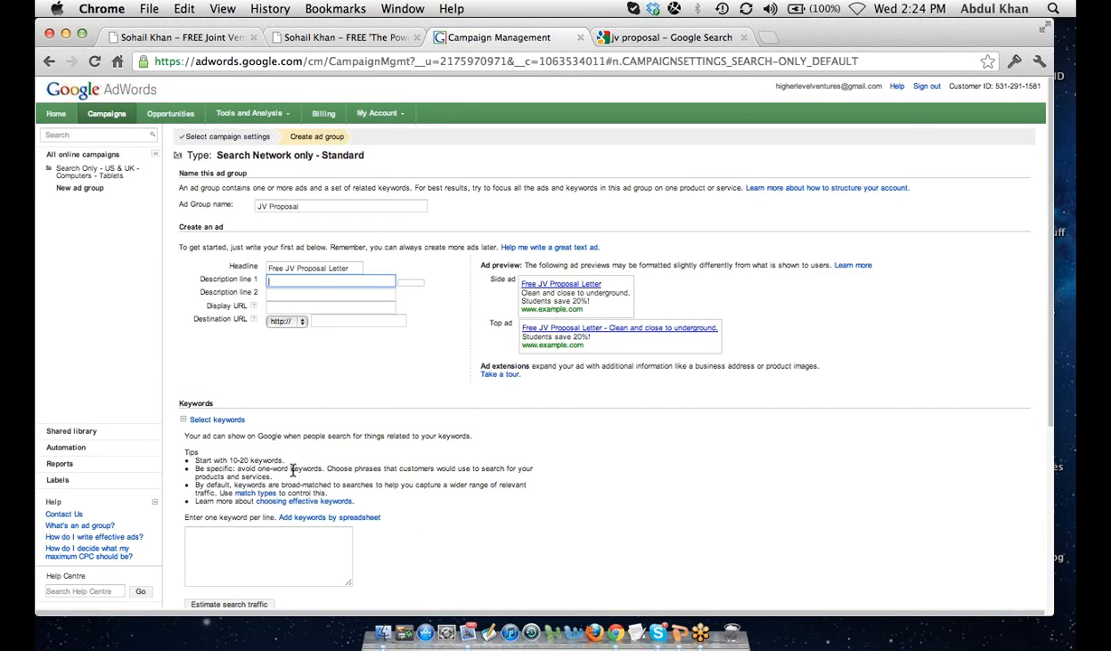
{"action": "left_click", "coordinate": [287, 120]}
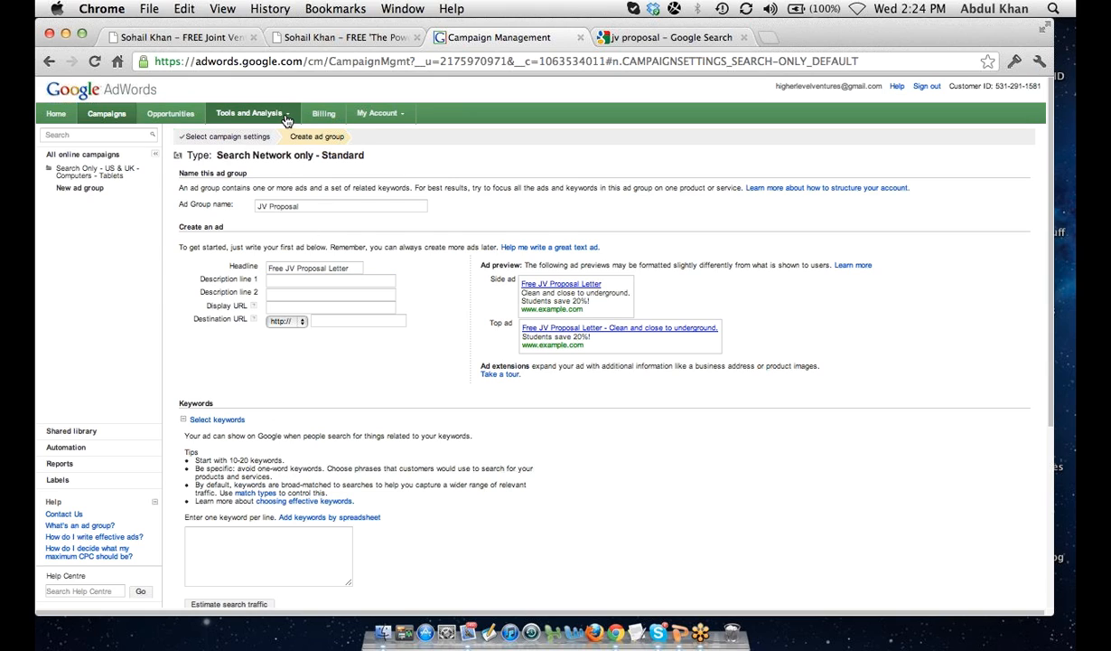
{"action": "left_click", "coordinate": [288, 120]}
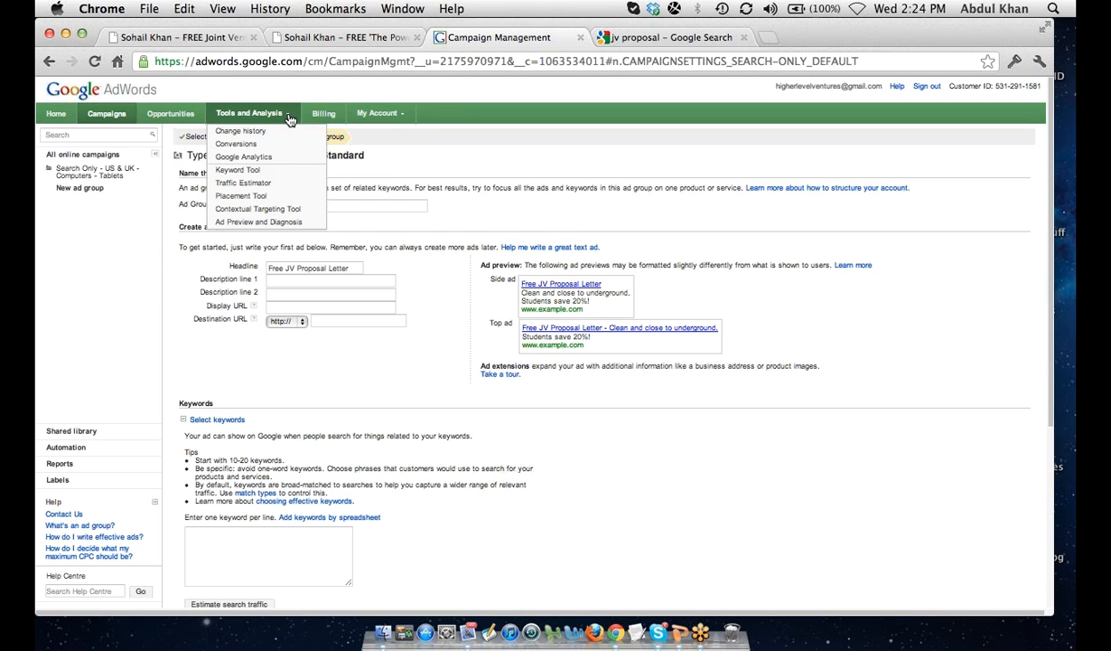
{"action": "left_click", "coordinate": [267, 172]}
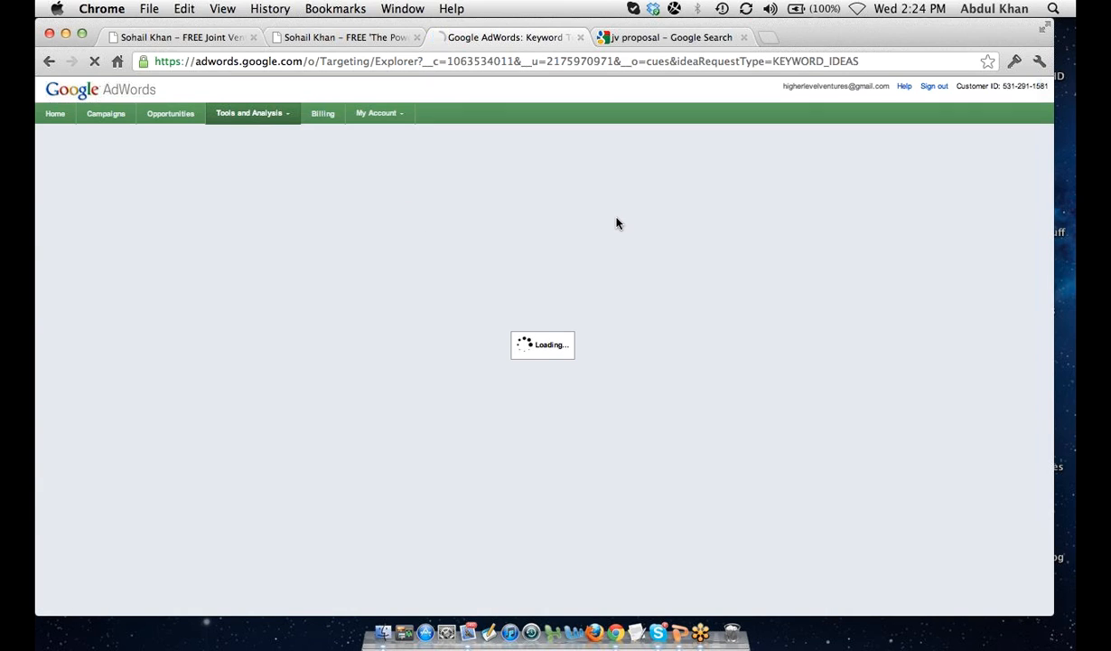
{"action": "type", "text": "jv pro"}
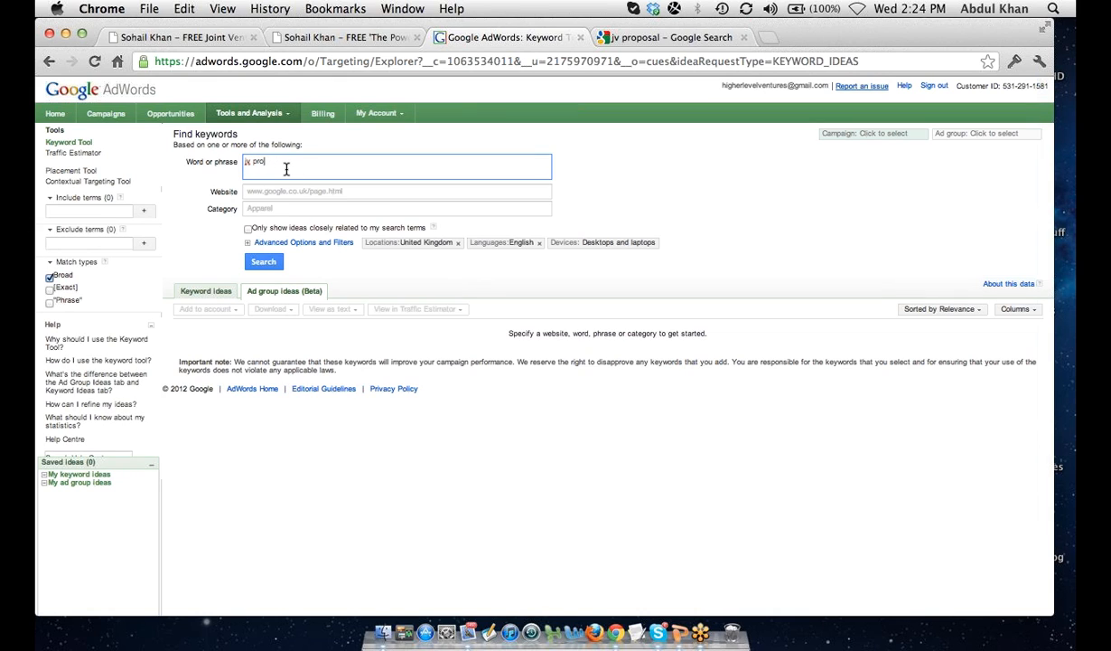
{"action": "type", "text": "posal agreement"}
{"action": "left_click", "coordinate": [264, 263]}
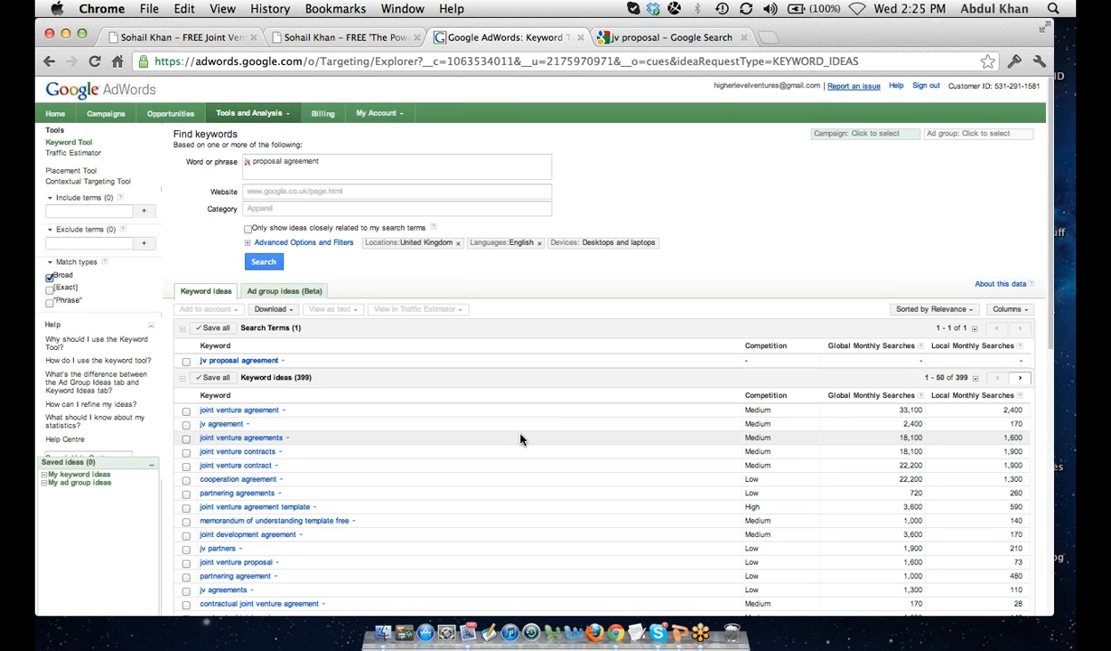
- Add the Approximate CPC (Search) column to the keyword ideas and check the cost per click for "joint venture agreement"
{"action": "scroll", "coordinate": [522, 439], "scroll_direction": "down", "scroll_amount": 1}
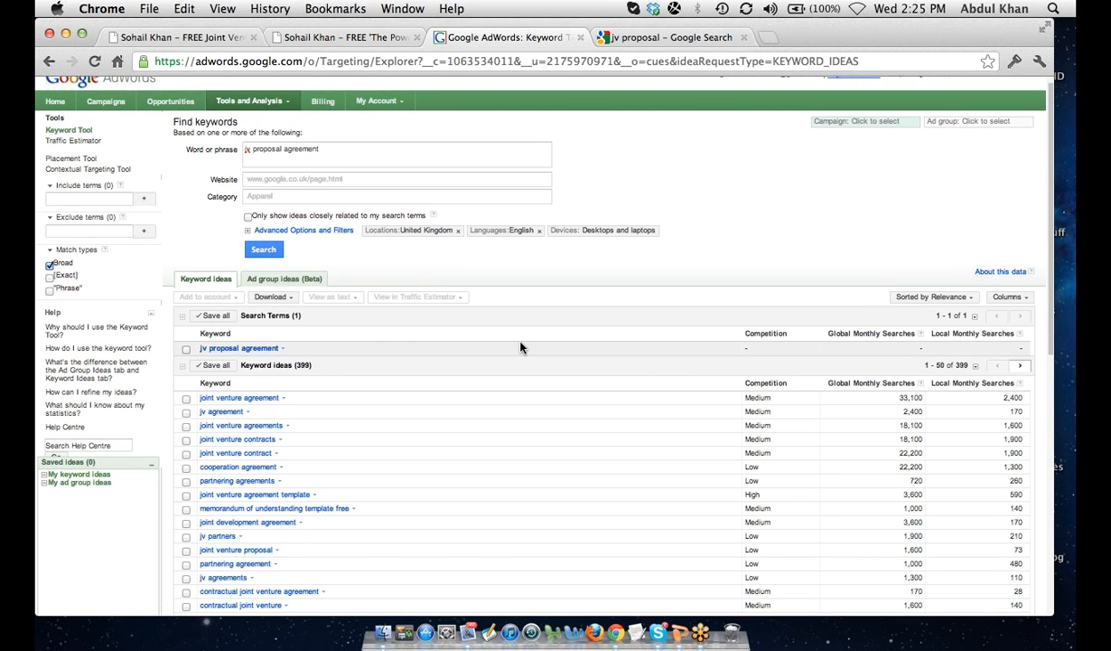
{"action": "scroll", "coordinate": [520, 347], "scroll_direction": "down", "scroll_amount": 1}
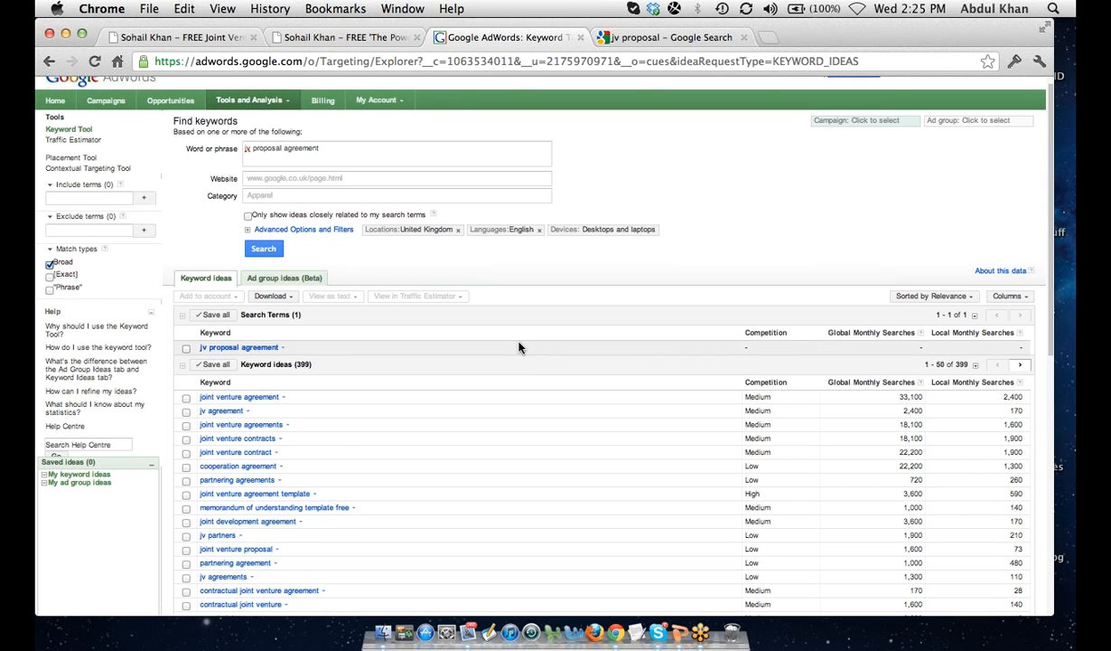
{"action": "scroll", "coordinate": [520, 347], "scroll_direction": "down", "scroll_amount": 5}
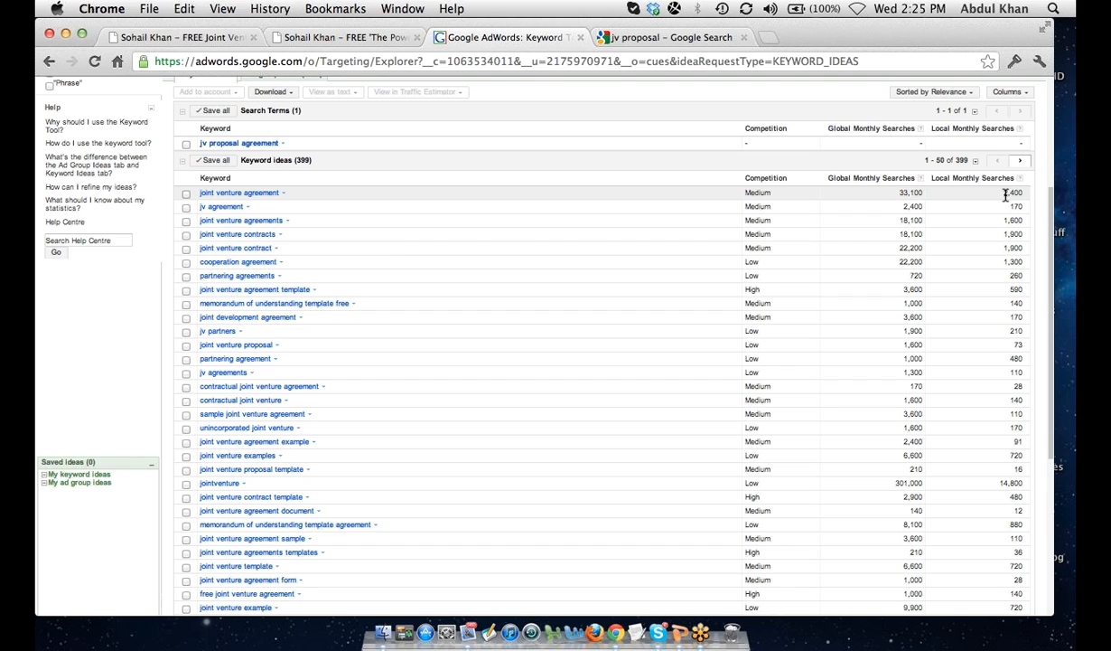
{"action": "left_click", "coordinate": [1012, 92]}
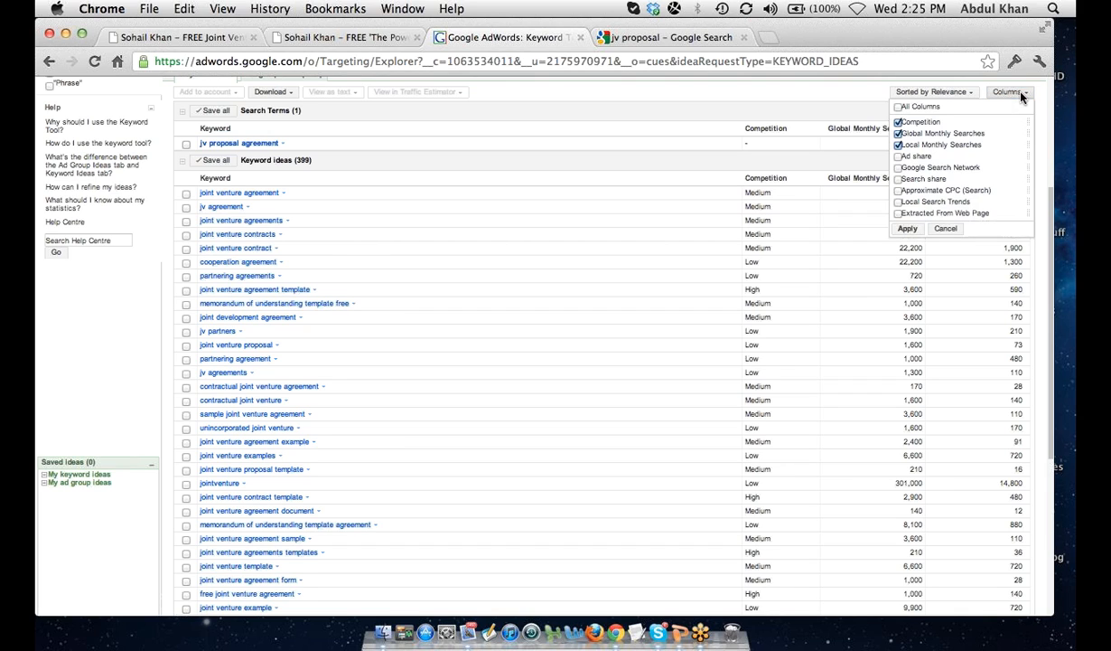
{"action": "left_click", "coordinate": [898, 191]}
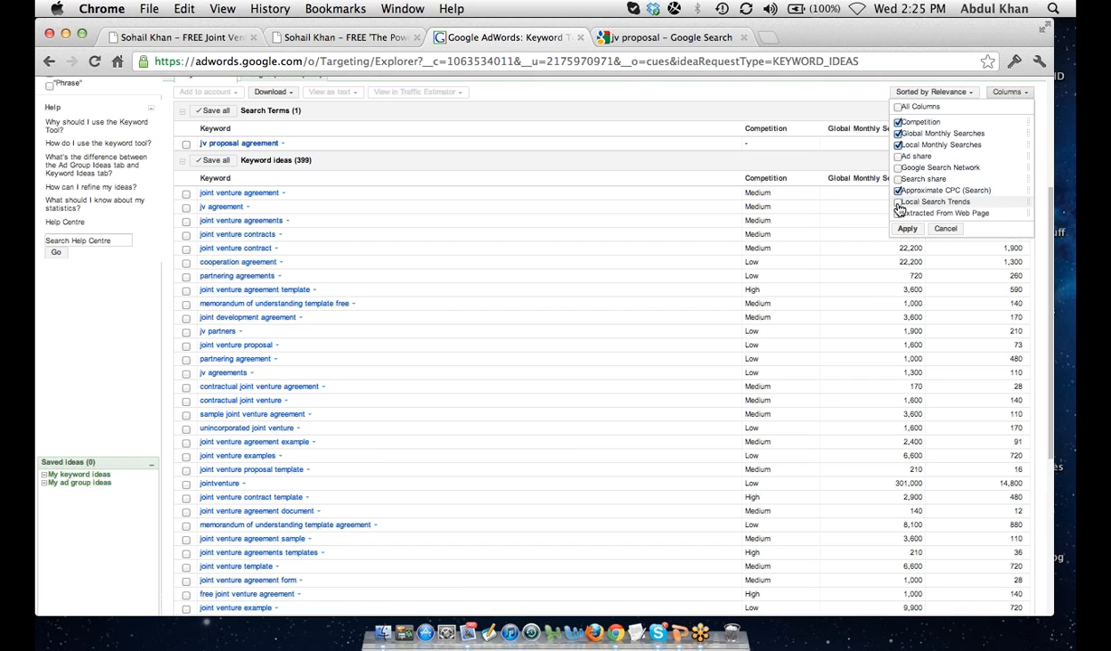
{"action": "left_click", "coordinate": [906, 228]}
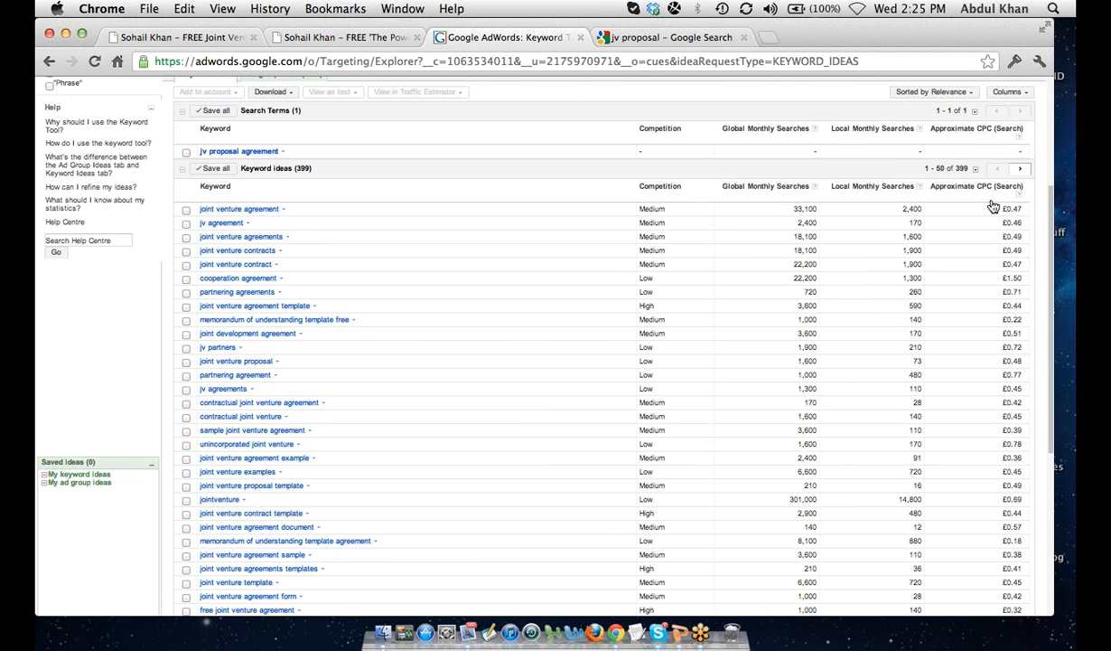
{"action": "double_click", "coordinate": [1007, 209]}
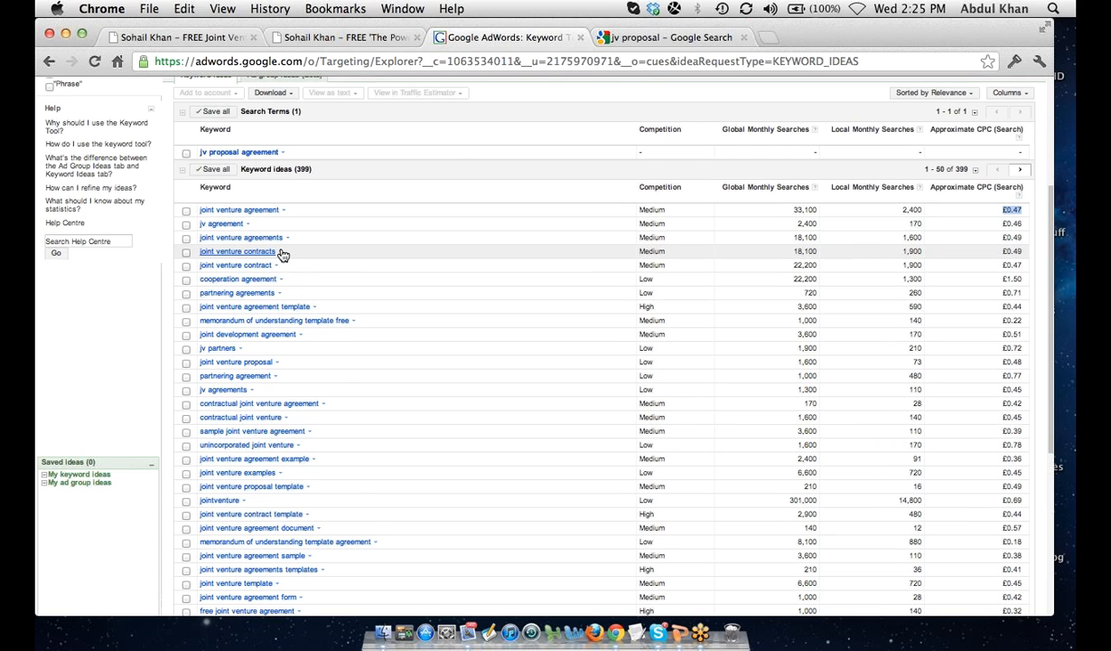
- Review the joint venture keyword ideas against the offer on the JV proposal letter template page
{"action": "scroll", "coordinate": [282, 255], "scroll_direction": "up", "scroll_amount": 2}
{"action": "left_click", "coordinate": [188, 264]}
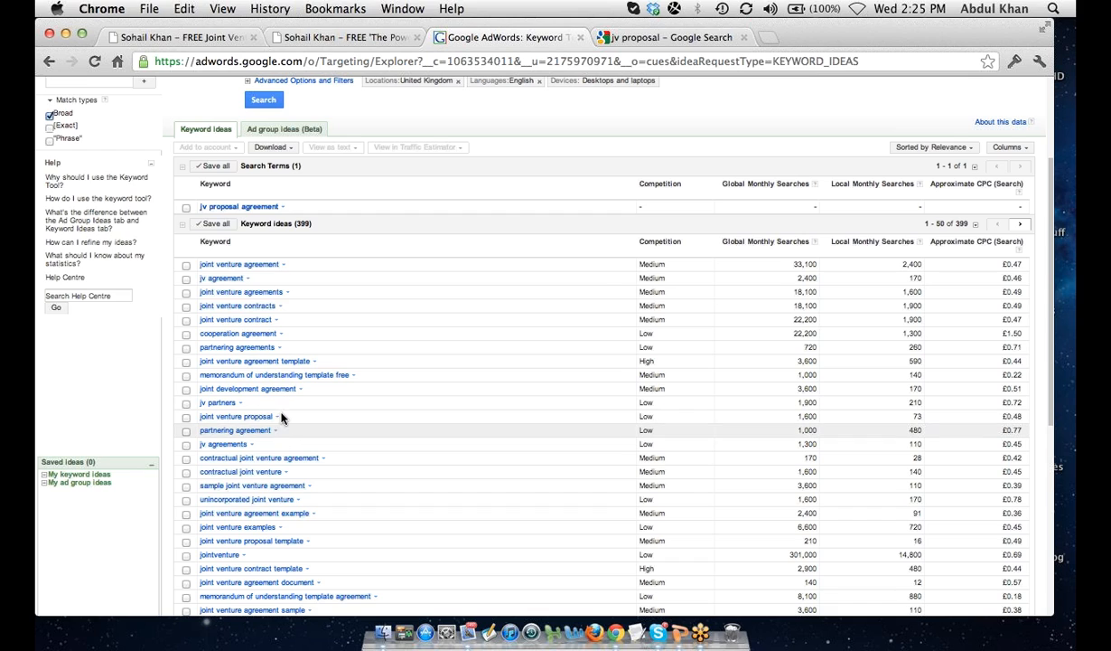
{"action": "left_click", "coordinate": [194, 37]}
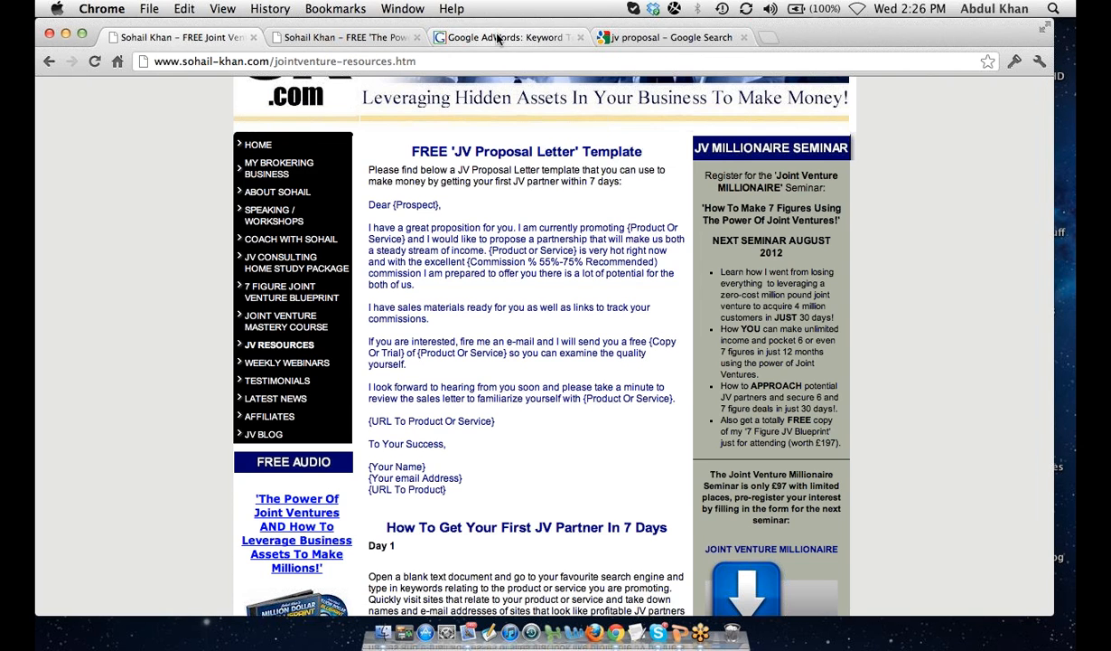
{"action": "left_click", "coordinate": [495, 38]}
{"action": "scroll", "coordinate": [425, 197], "scroll_direction": "up", "scroll_amount": 5}
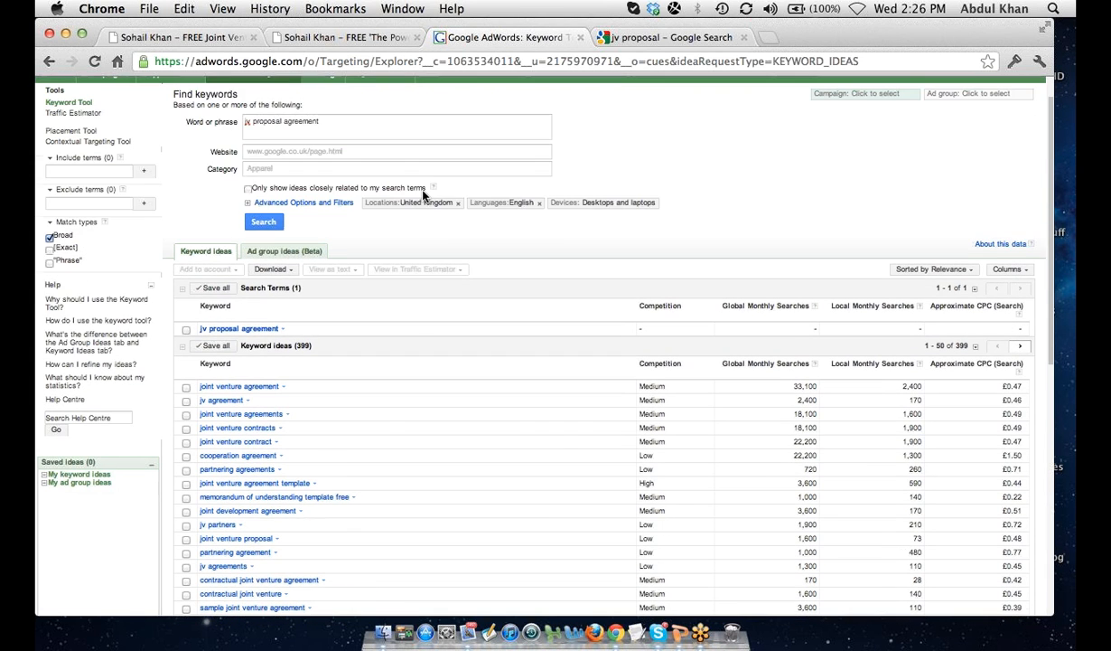
- Open the Search Only US & UK campaign and start a new ad group named JV Agreement
{"action": "left_click", "coordinate": [107, 114]}
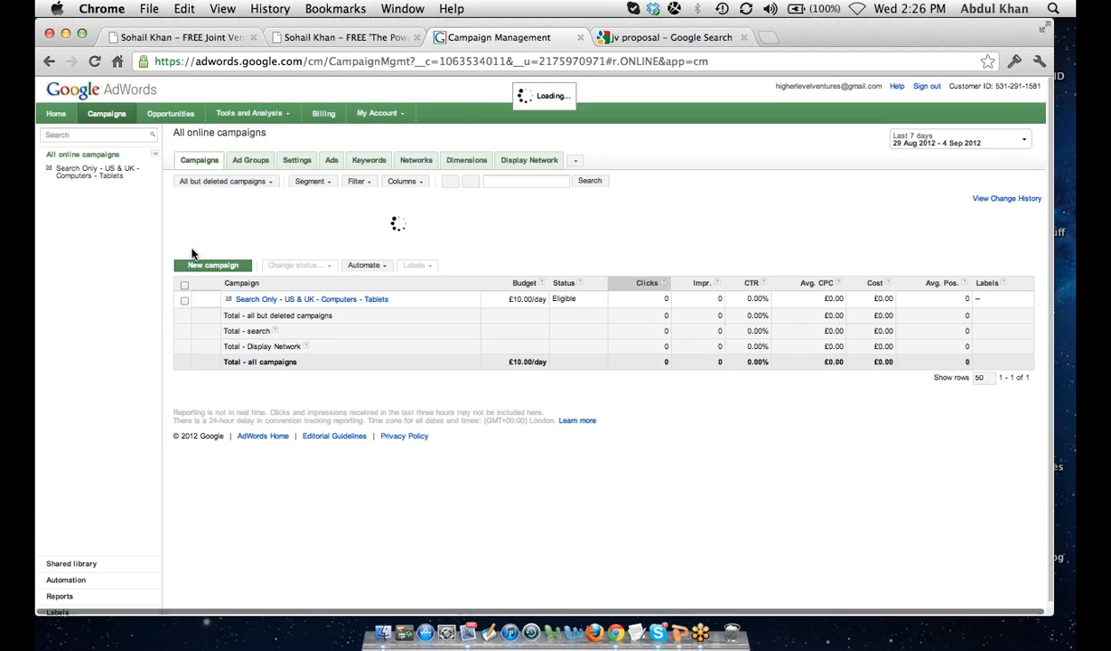
{"action": "left_click", "coordinate": [287, 299]}
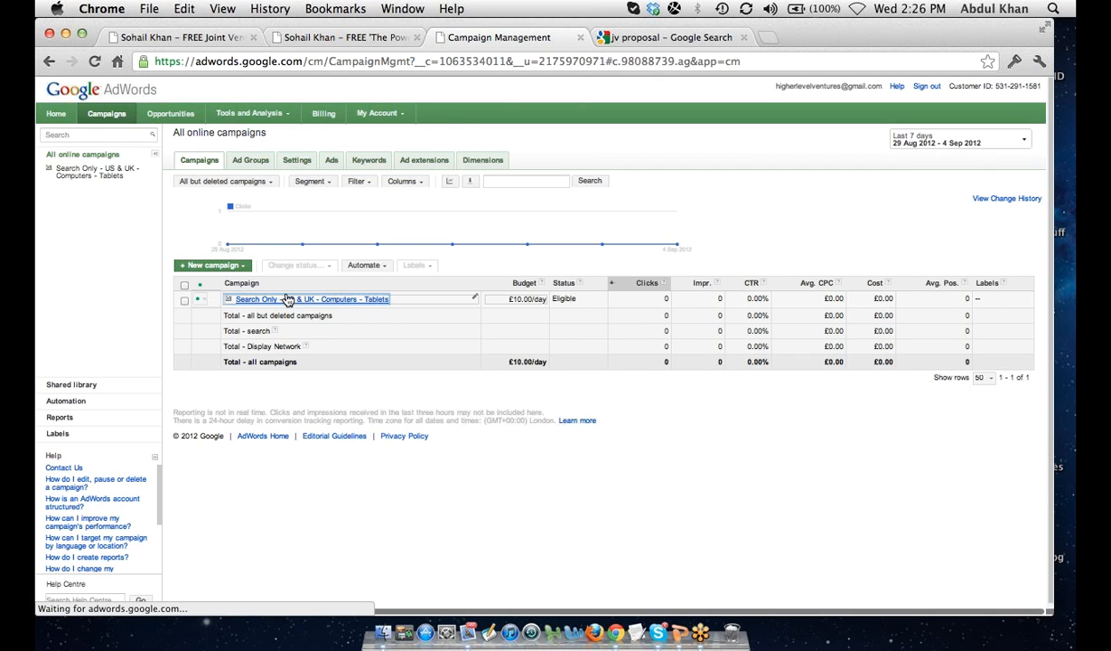
{"action": "left_click", "coordinate": [206, 294]}
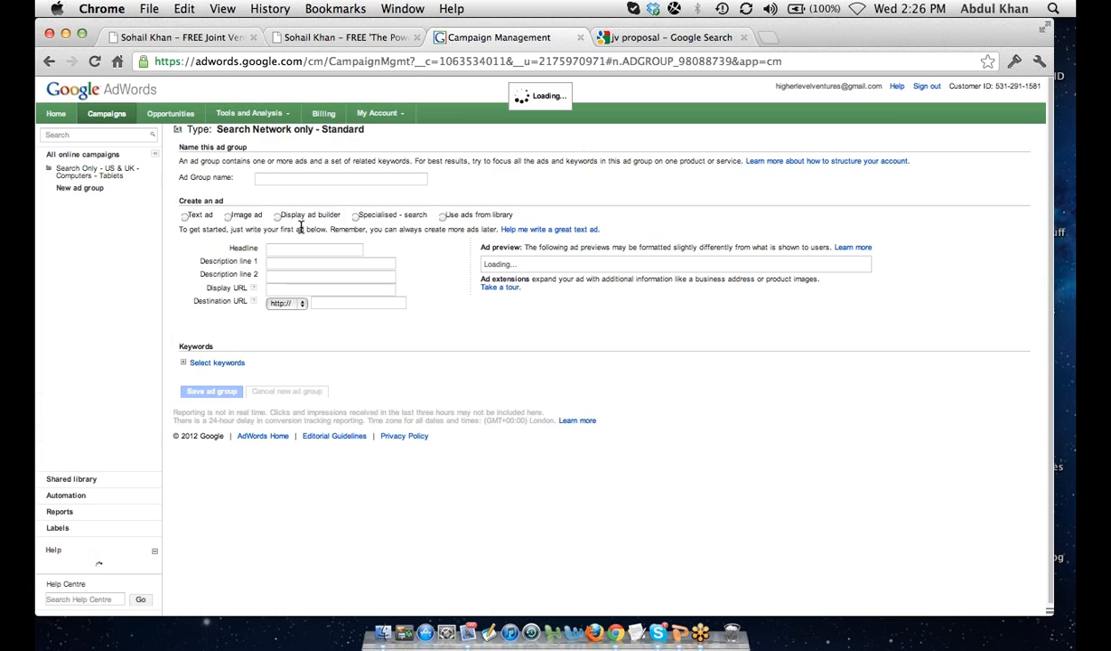
{"action": "type", "text": "JV Agreement"}
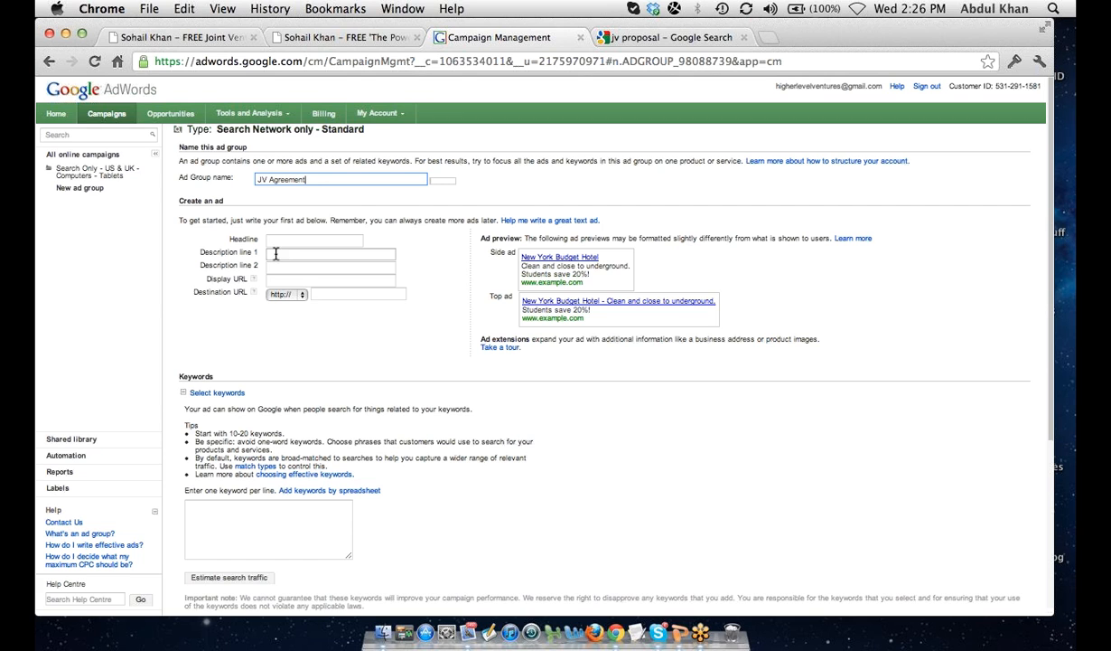
- Set the ad headline to "Free JV Proposal Letter", based on the title of the letter template page
{"action": "left_click", "coordinate": [287, 242]}
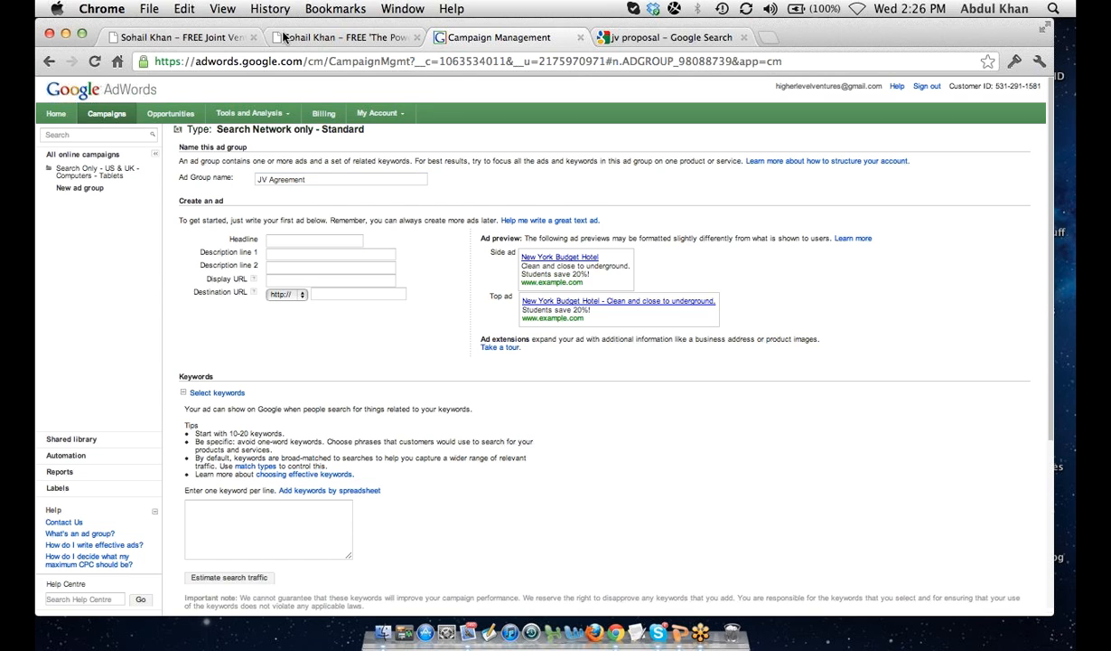
{"action": "left_click", "coordinate": [199, 45]}
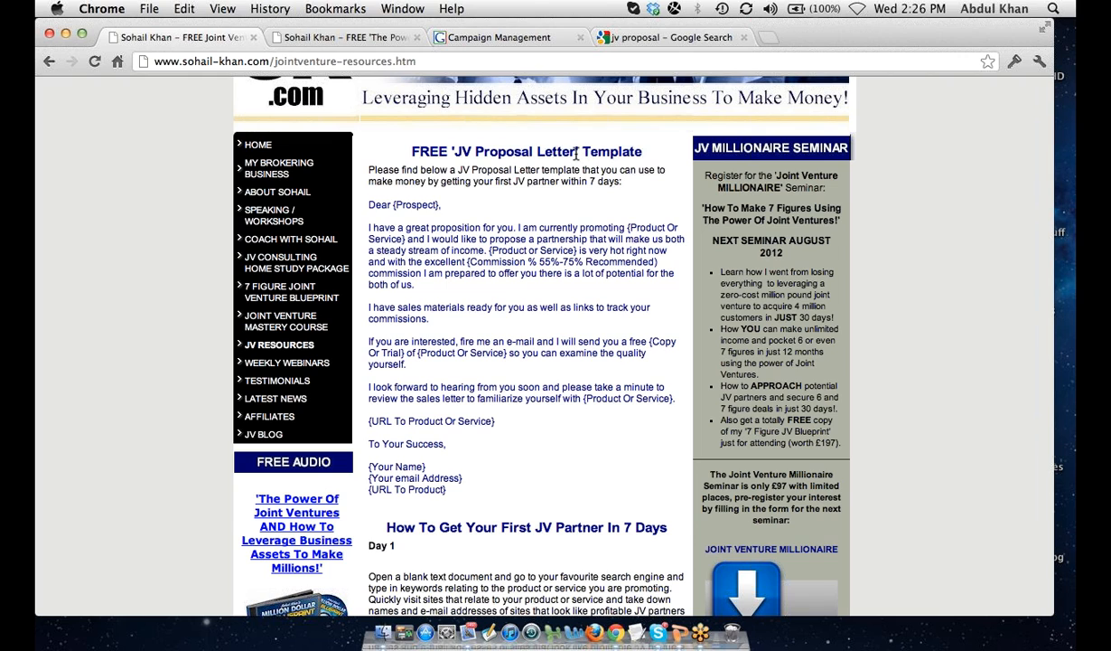
{"action": "left_click_drag", "start_coordinate": [572, 151], "coordinate": [411, 150]}
{"action": "key", "text": "ctrl+c"}
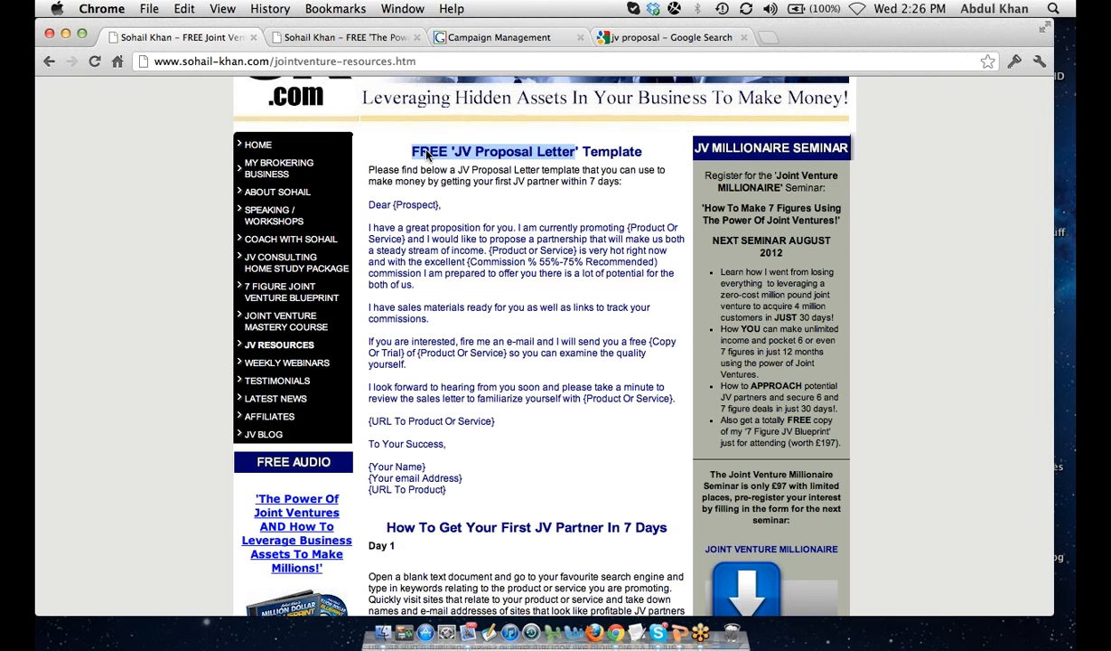
{"action": "right_click", "coordinate": [432, 152]}
{"action": "left_click", "coordinate": [449, 160]}
{"action": "left_click", "coordinate": [469, 39]}
{"action": "key", "text": "ctrl+v"}
{"action": "left_click_drag", "start_coordinate": [289, 240], "coordinate": [197, 203]}
{"action": "type", "text": "Free GV"}
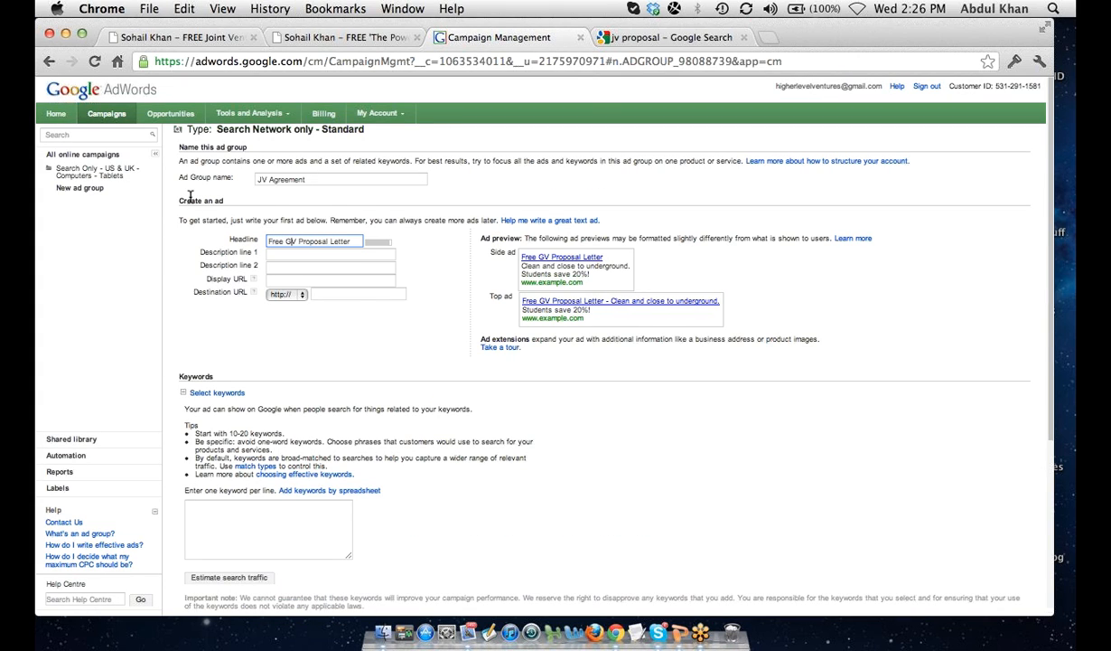
{"action": "double_click", "coordinate": [291, 239]}
{"action": "type", "text": "JV"}
- Set description line 1 to "Get Your First JV Partner In 7 Days", copied from the how-to heading on the JV proposal letter page
{"action": "left_click", "coordinate": [299, 253]}
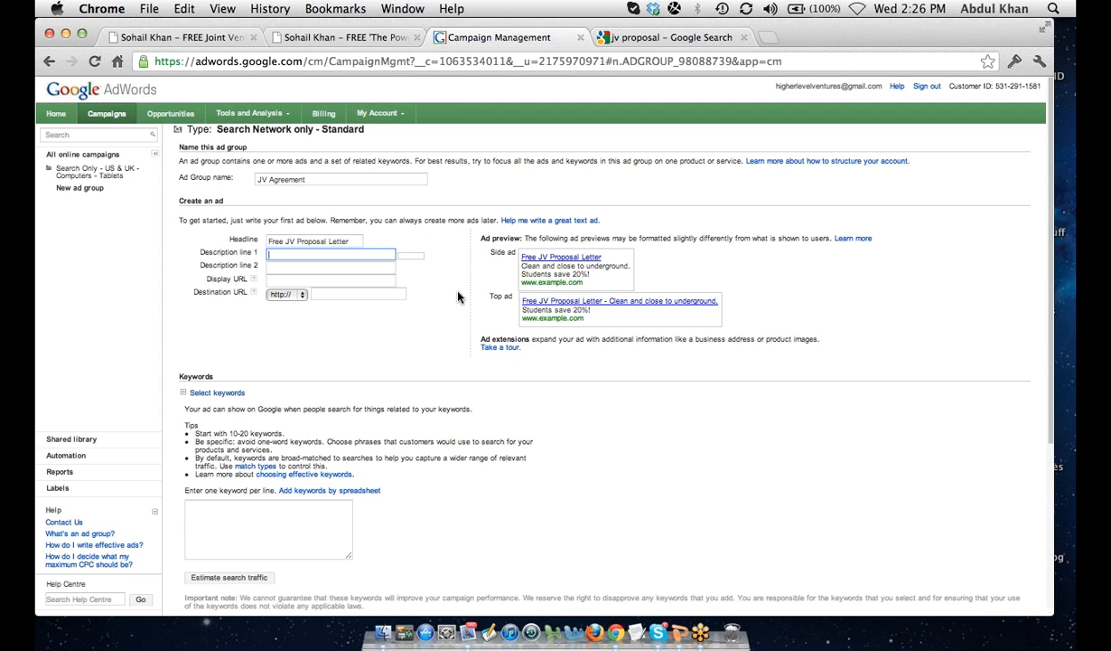
{"action": "left_click", "coordinate": [176, 22]}
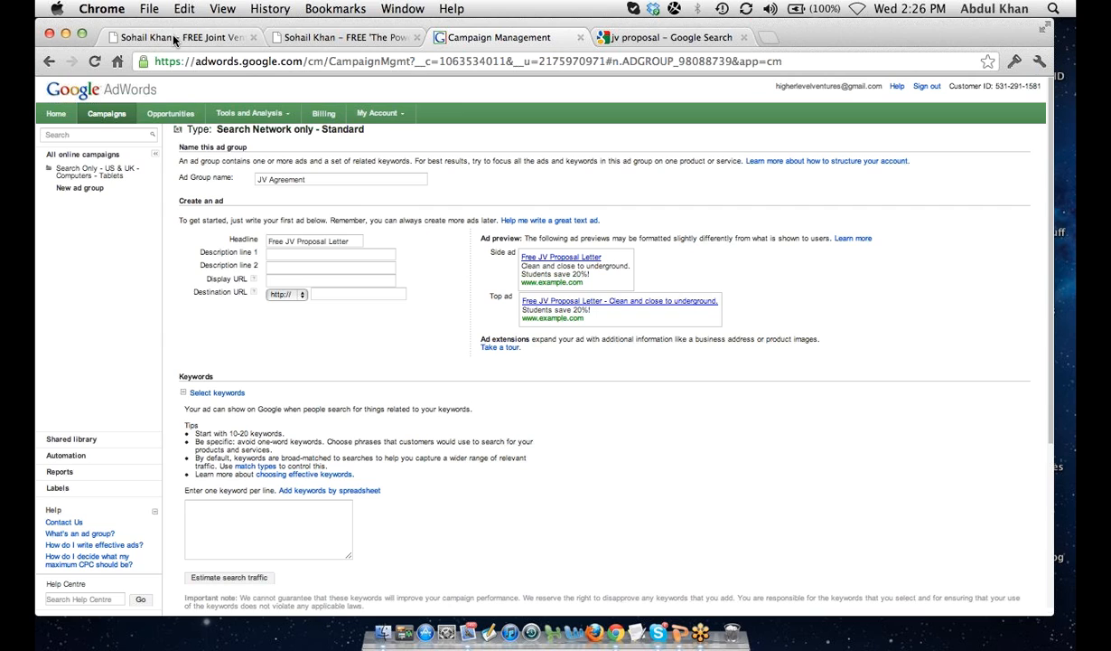
{"action": "left_click", "coordinate": [165, 33]}
{"action": "scroll", "coordinate": [579, 384], "scroll_direction": "down", "scroll_amount": 1}
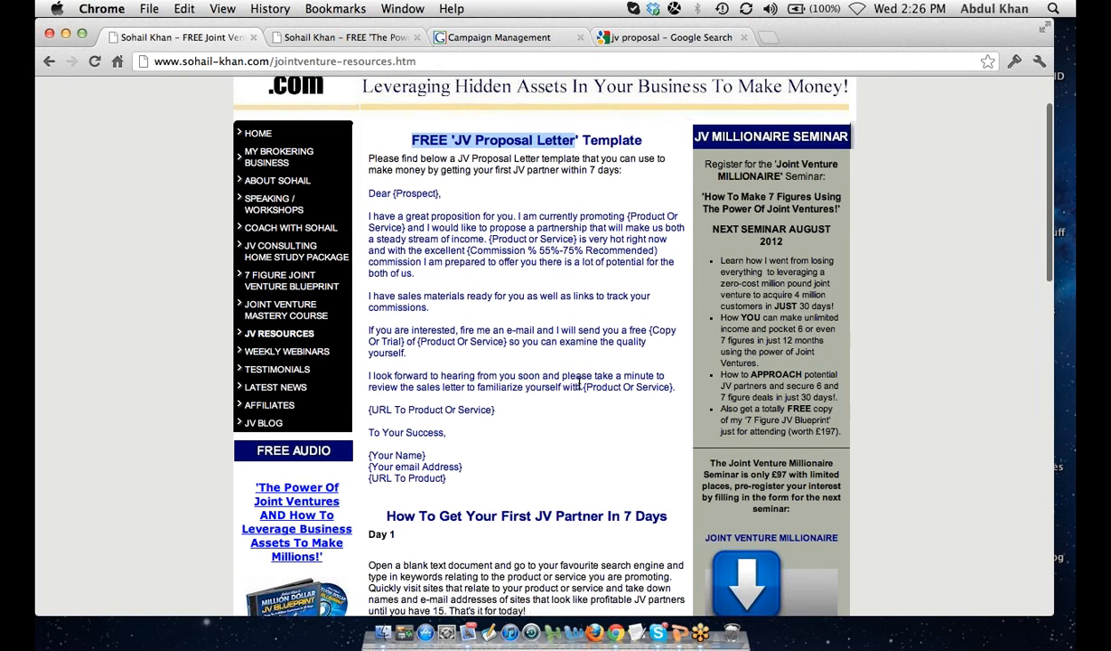
{"action": "scroll", "coordinate": [579, 385], "scroll_direction": "down", "scroll_amount": 1}
{"action": "left_click_drag", "start_coordinate": [439, 477], "coordinate": [670, 479]}
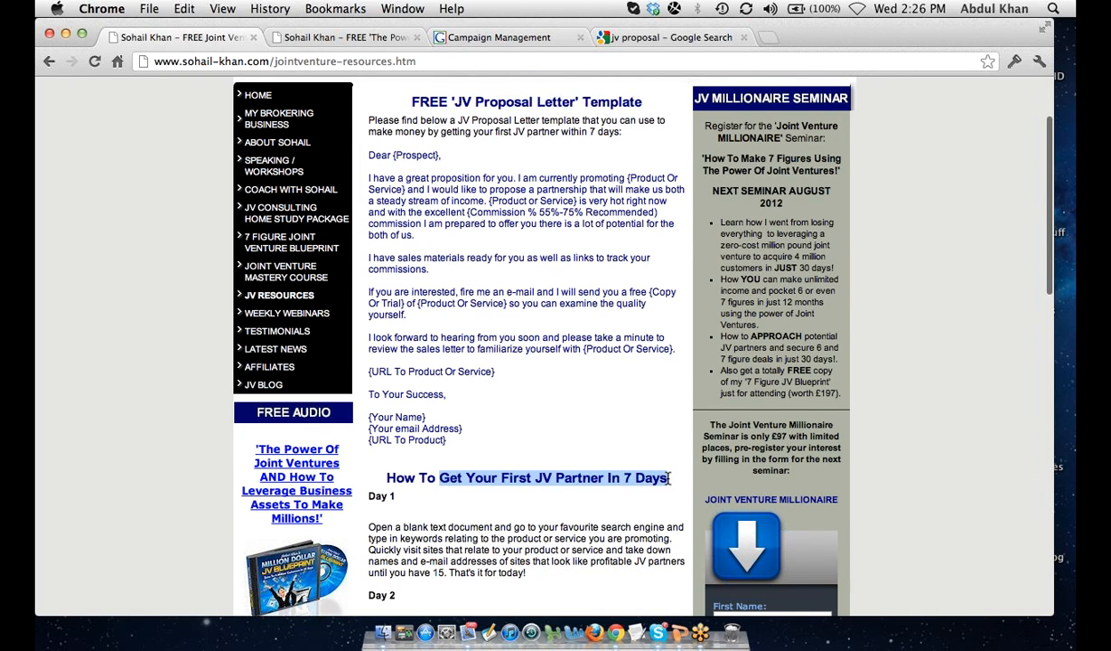
{"action": "right_click", "coordinate": [669, 479]}
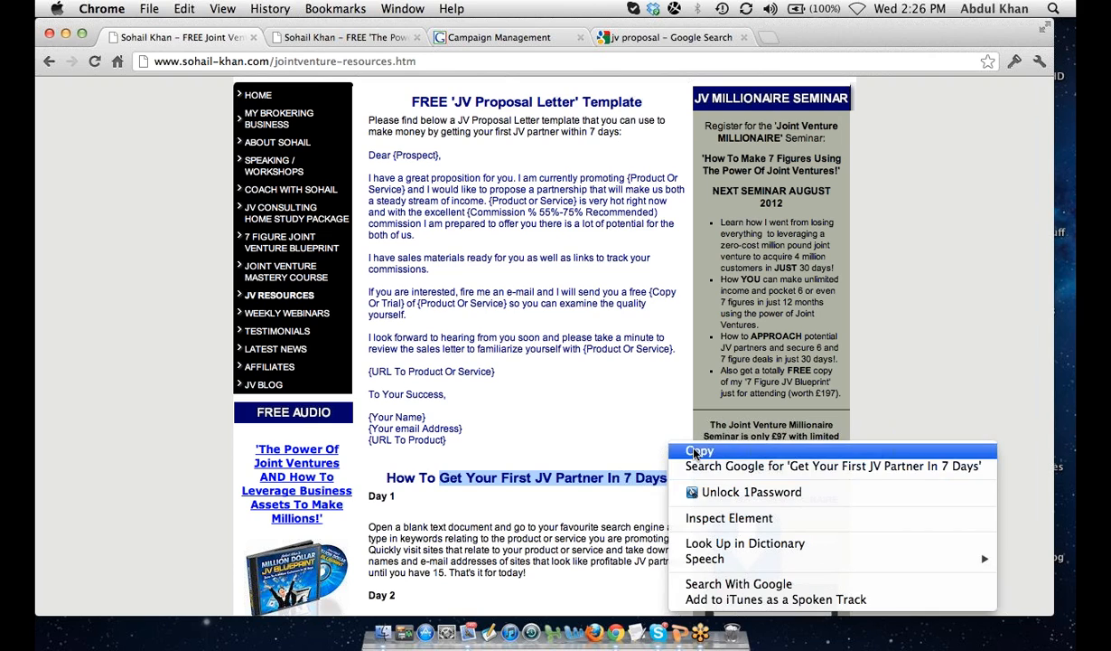
{"action": "left_click", "coordinate": [696, 451]}
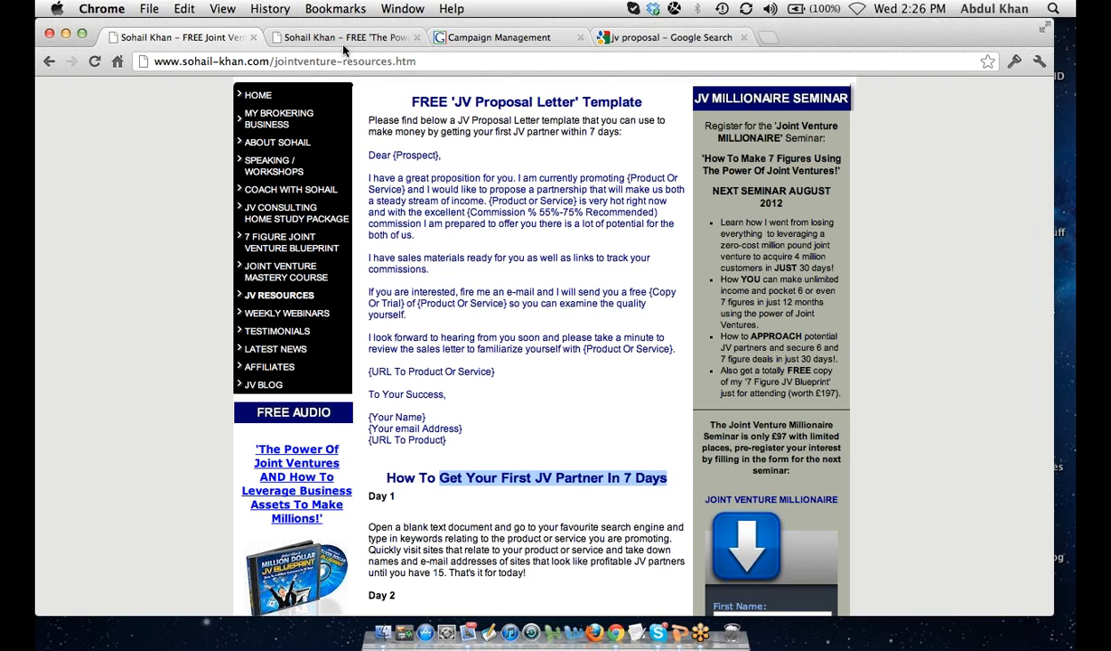
{"action": "left_click", "coordinate": [499, 37]}
{"action": "left_click", "coordinate": [285, 254]}
{"action": "key", "text": "super+v"}
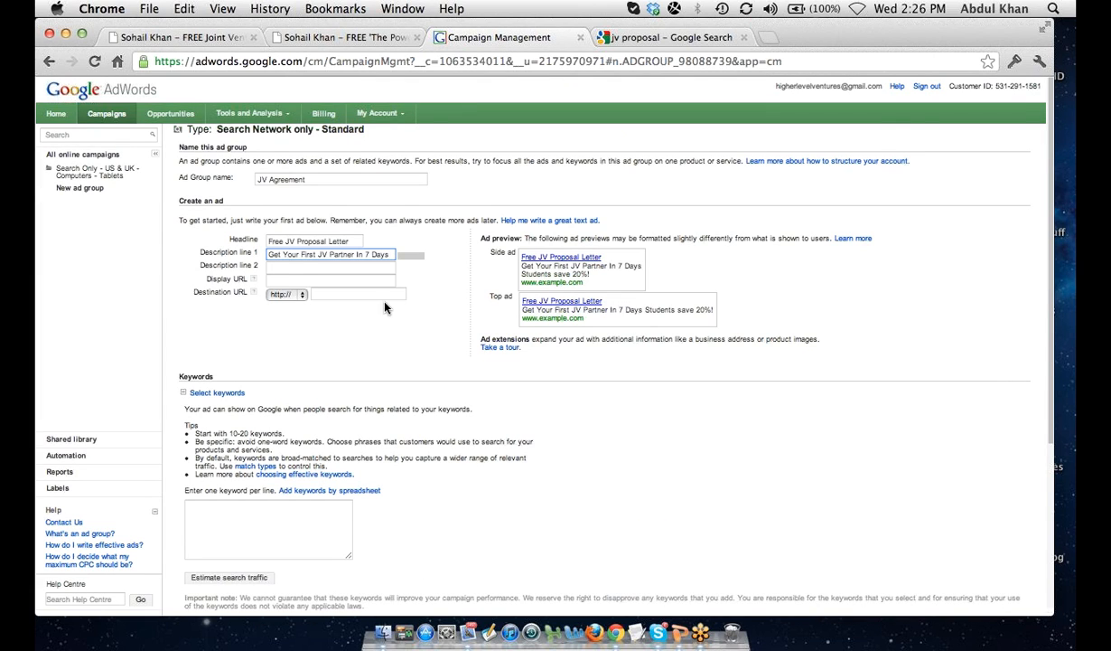
{"action": "left_click", "coordinate": [274, 280]}
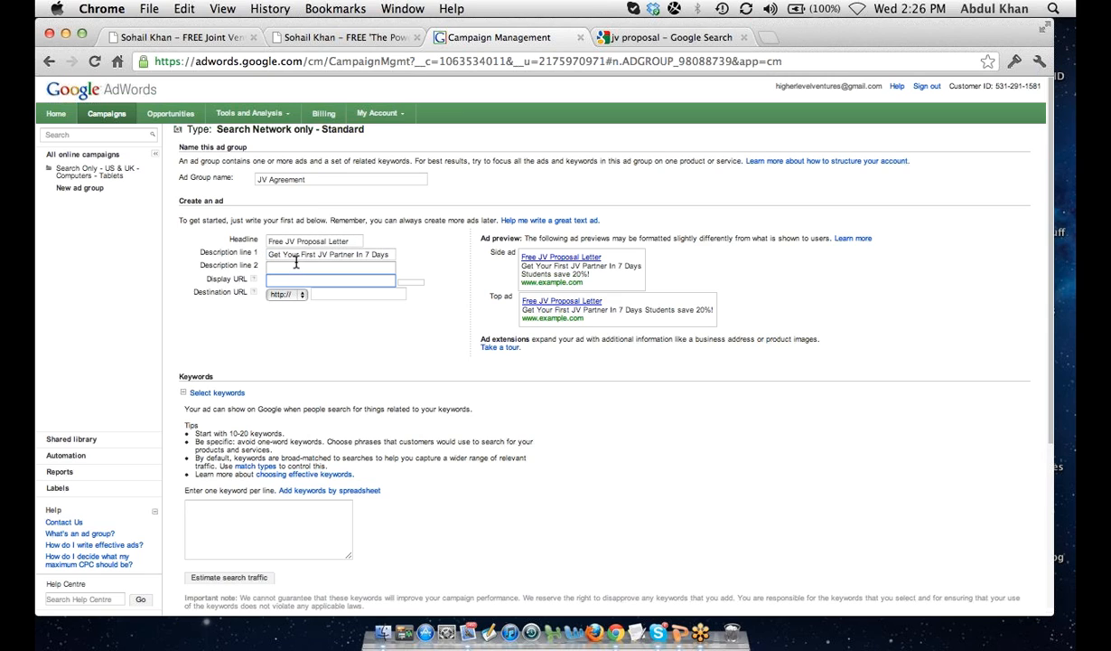
{"action": "left_click", "coordinate": [314, 271]}
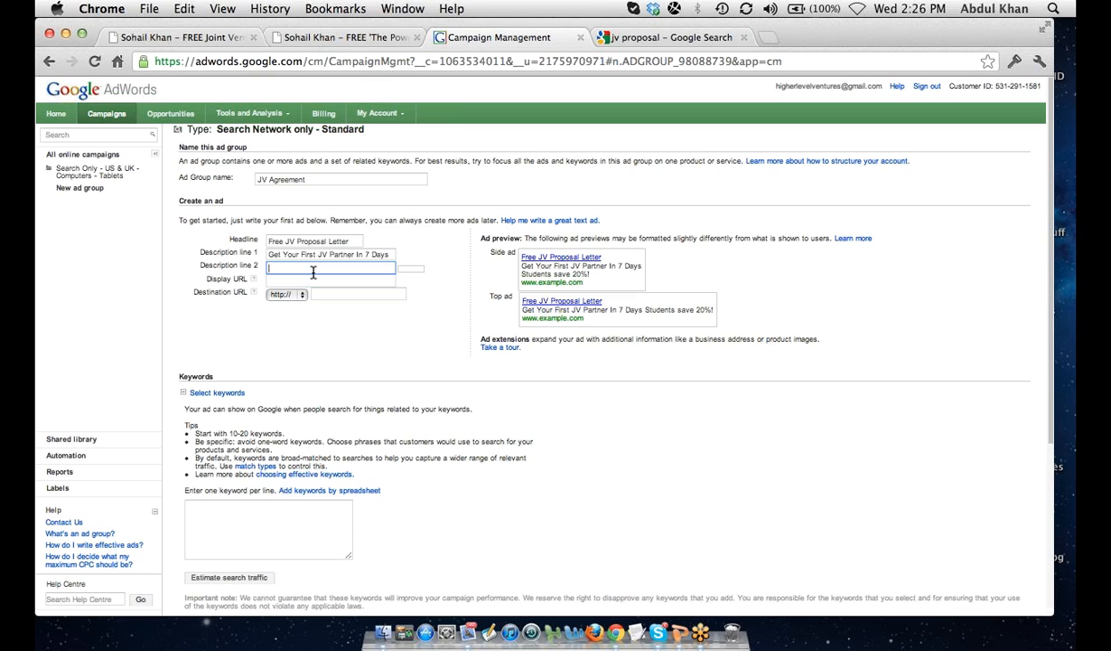
{"action": "left_click", "coordinate": [344, 208]}
{"action": "left_click", "coordinate": [280, 268]}
{"action": "type", "text": "Limited"}
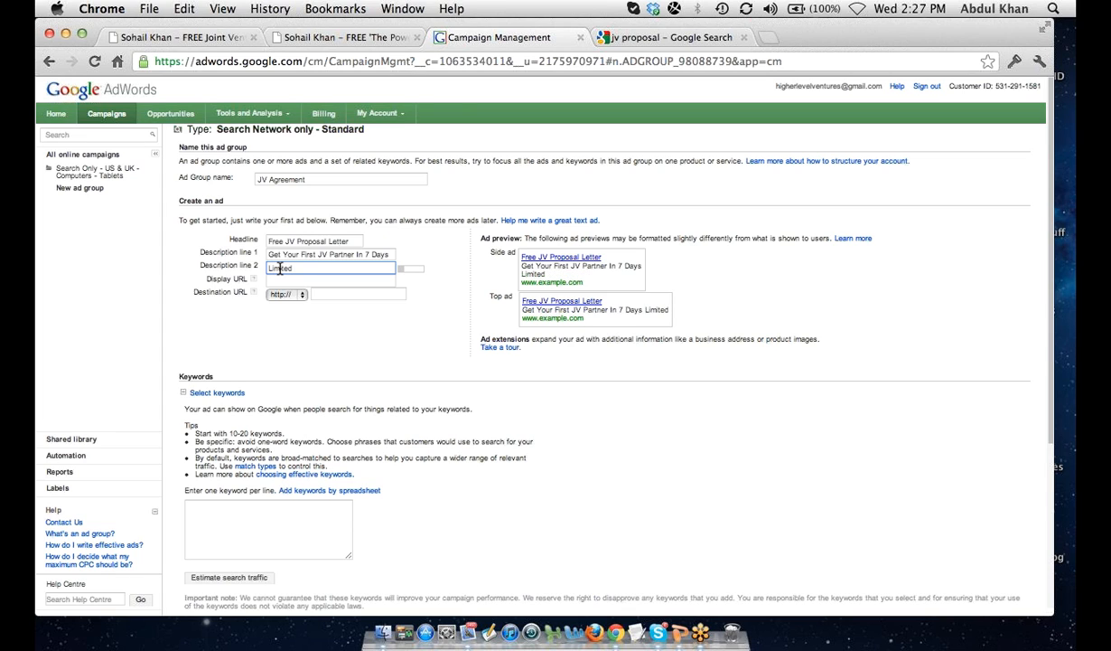
{"action": "key", "text": "BackSpace"}
{"action": "key", "text": "BackSpace"}
{"action": "key", "text": "BackSpace"}
{"action": "key", "text": "BackSpace"}
{"action": "key", "text": "BackSpace"}
{"action": "key", "text": "BackSpace"}
{"action": "key", "text": "BackSpace"}
{"action": "key", "text": "BackSpace"}
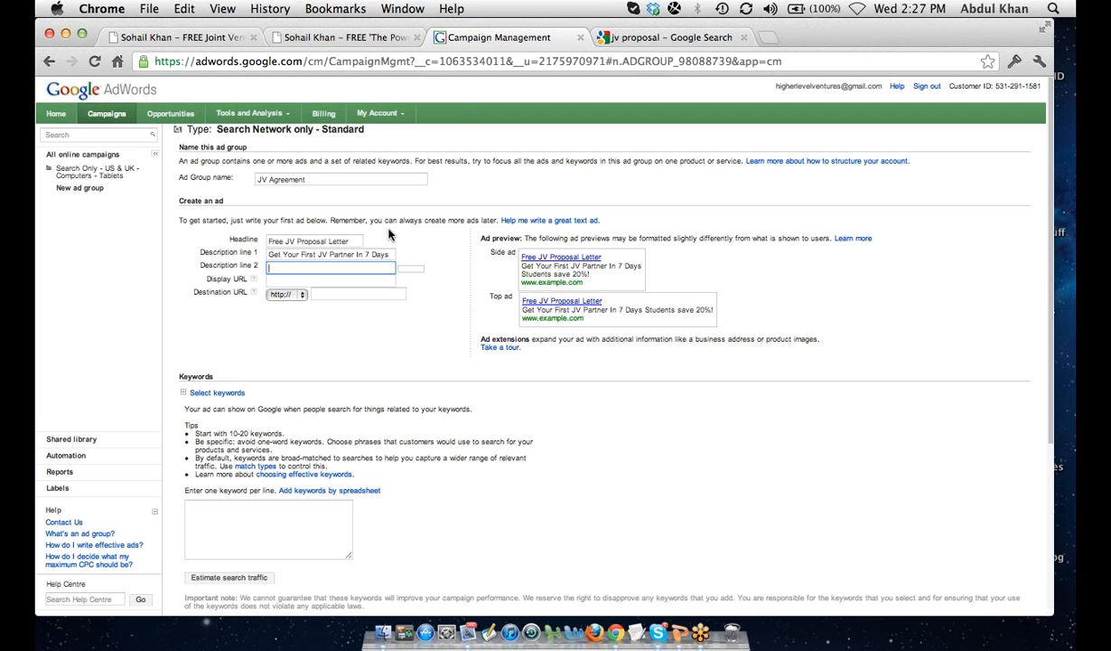
- Examine the JV proposal letter page and its seven-day guide for a selling point to use in the second description line
{"action": "left_click", "coordinate": [308, 32]}
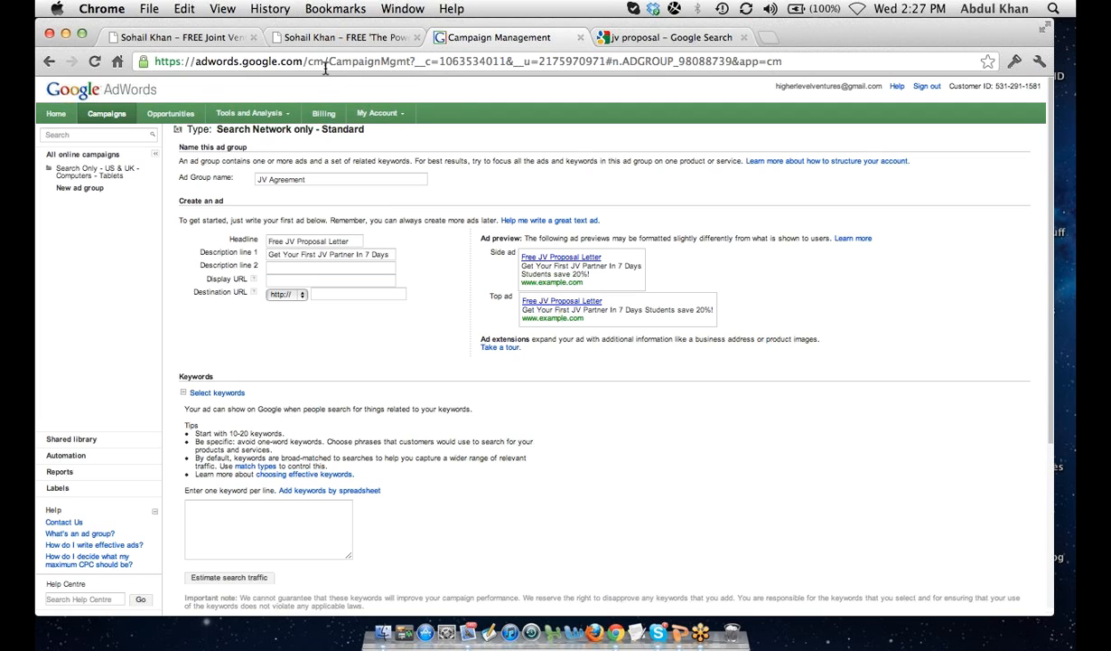
{"action": "left_click", "coordinate": [326, 45]}
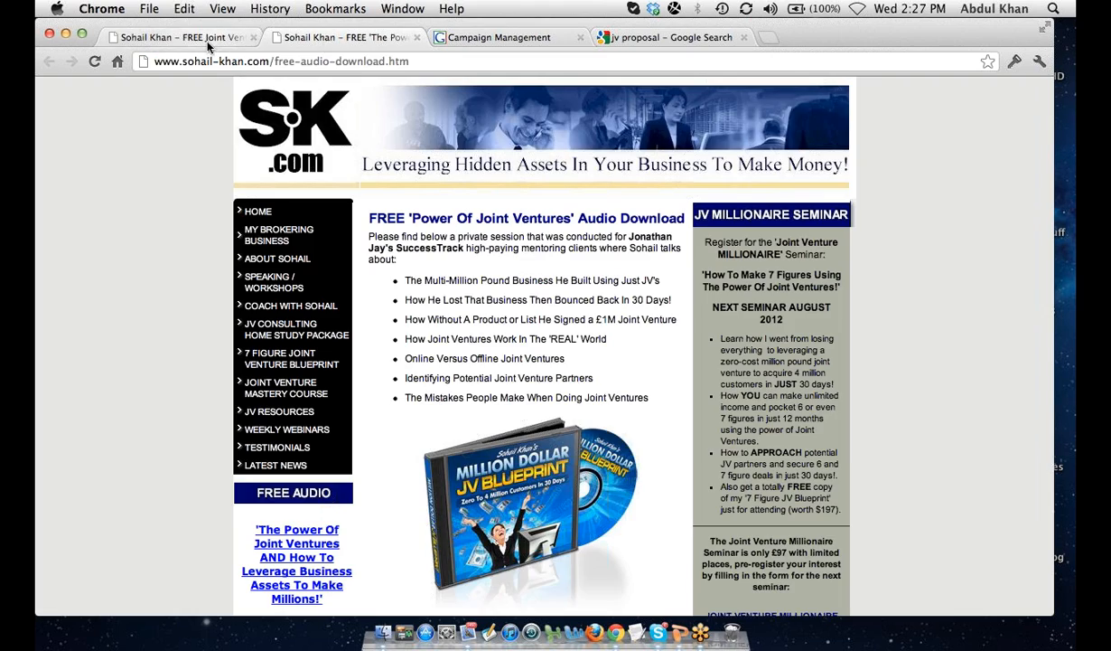
{"action": "left_click", "coordinate": [210, 43]}
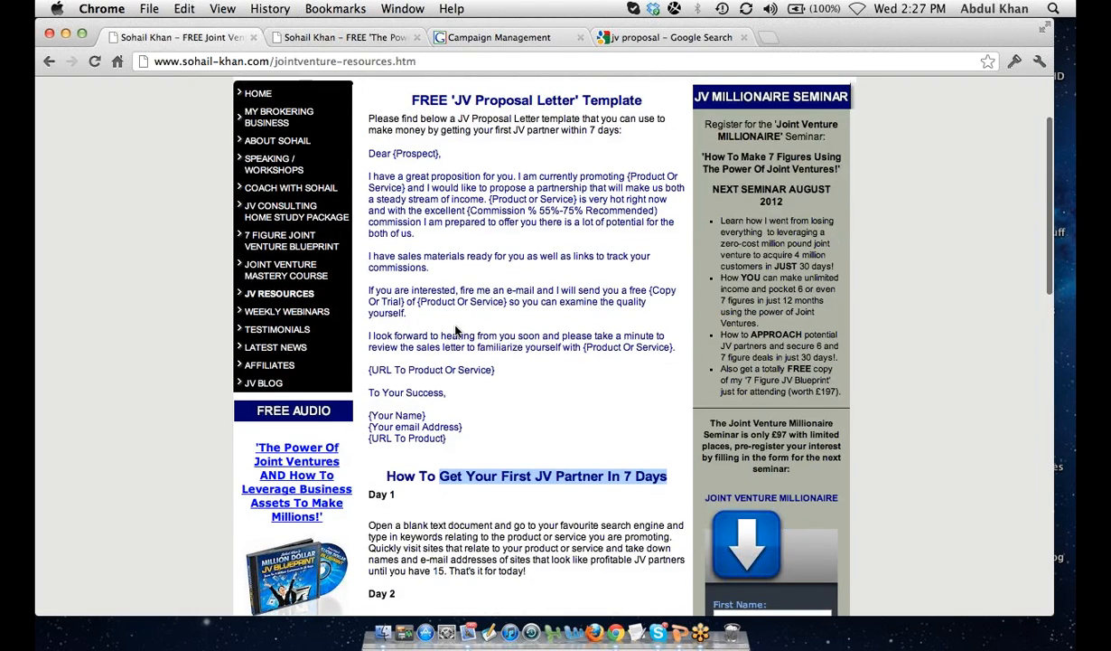
{"action": "scroll", "coordinate": [457, 331], "scroll_direction": "down", "scroll_amount": 15}
{"action": "scroll", "coordinate": [457, 331], "scroll_direction": "down", "scroll_amount": 1}
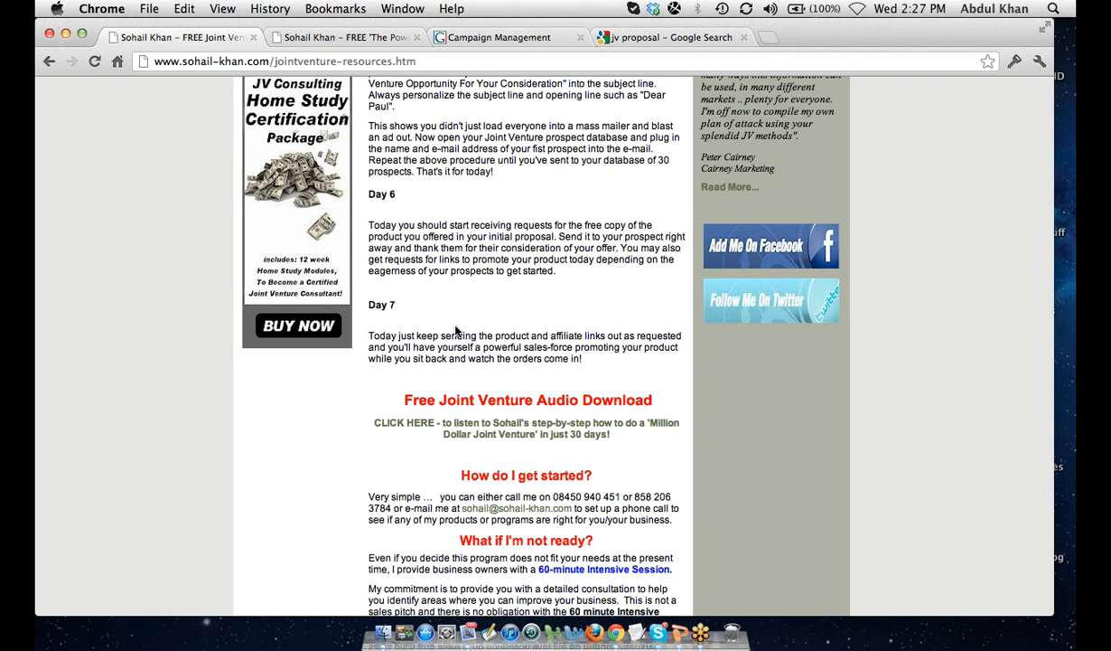
{"action": "scroll", "coordinate": [456, 331], "scroll_direction": "down", "scroll_amount": 1}
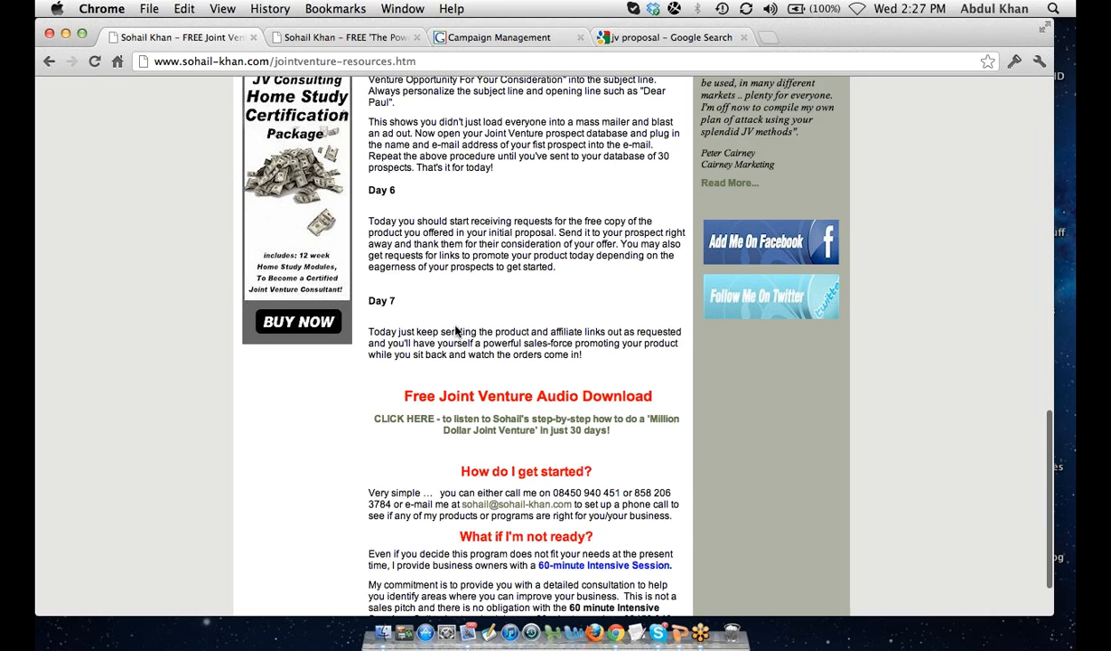
{"action": "scroll", "coordinate": [456, 331], "scroll_direction": "down", "scroll_amount": 2}
{"action": "scroll", "coordinate": [455, 329], "scroll_direction": "up", "scroll_amount": 10}
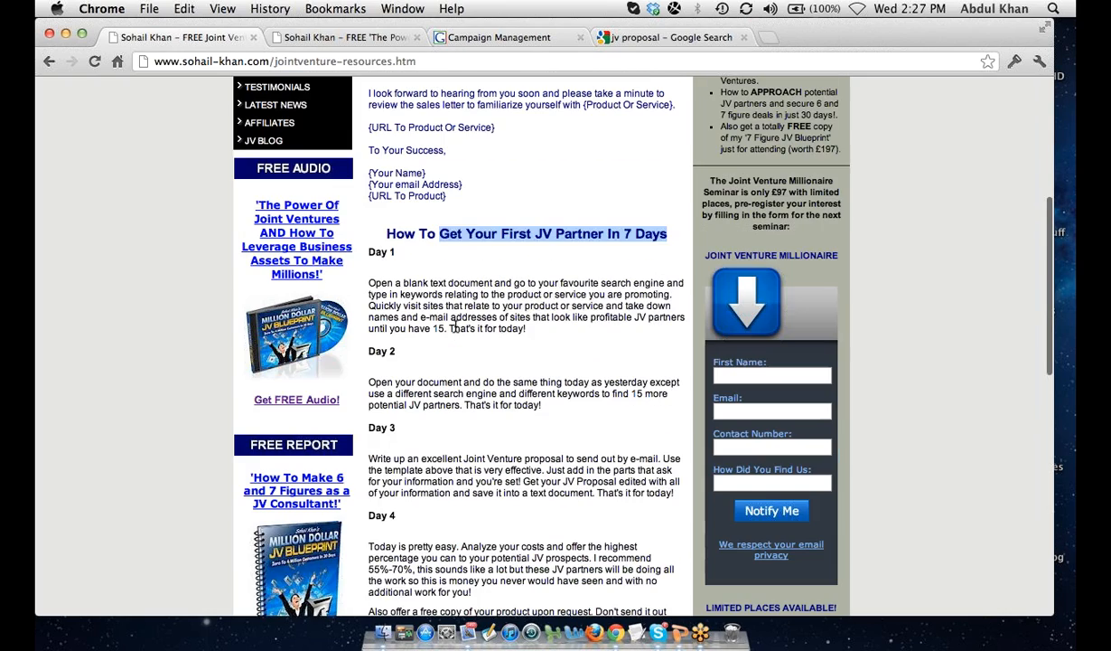
{"action": "scroll", "coordinate": [455, 327], "scroll_direction": "up", "scroll_amount": 8}
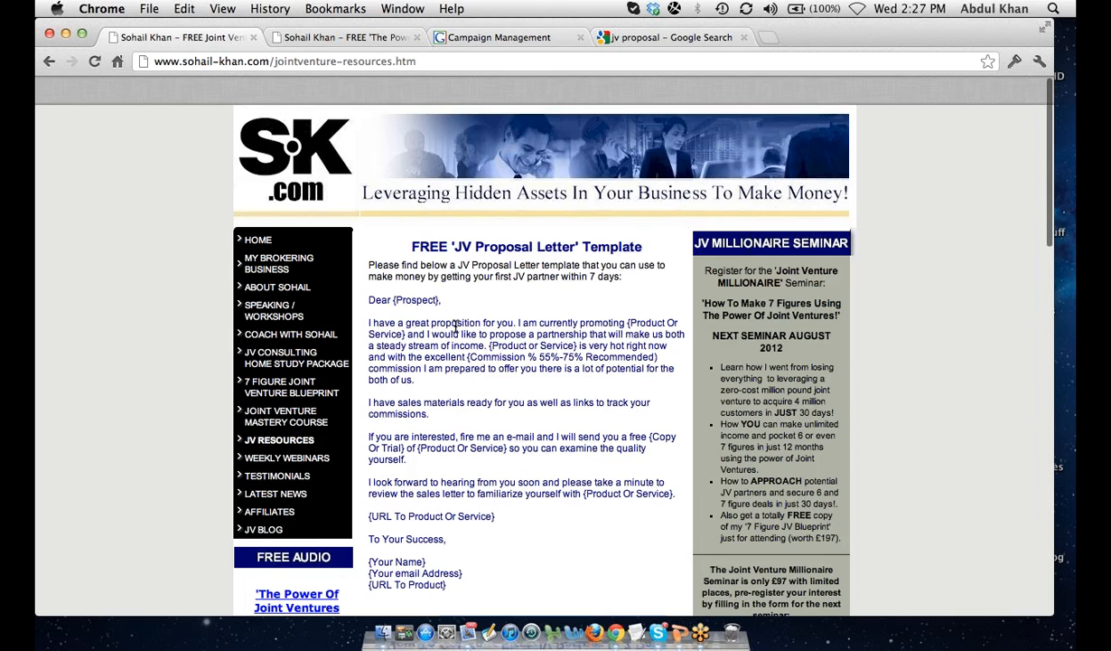
{"action": "scroll", "coordinate": [457, 327], "scroll_direction": "down", "scroll_amount": 5}
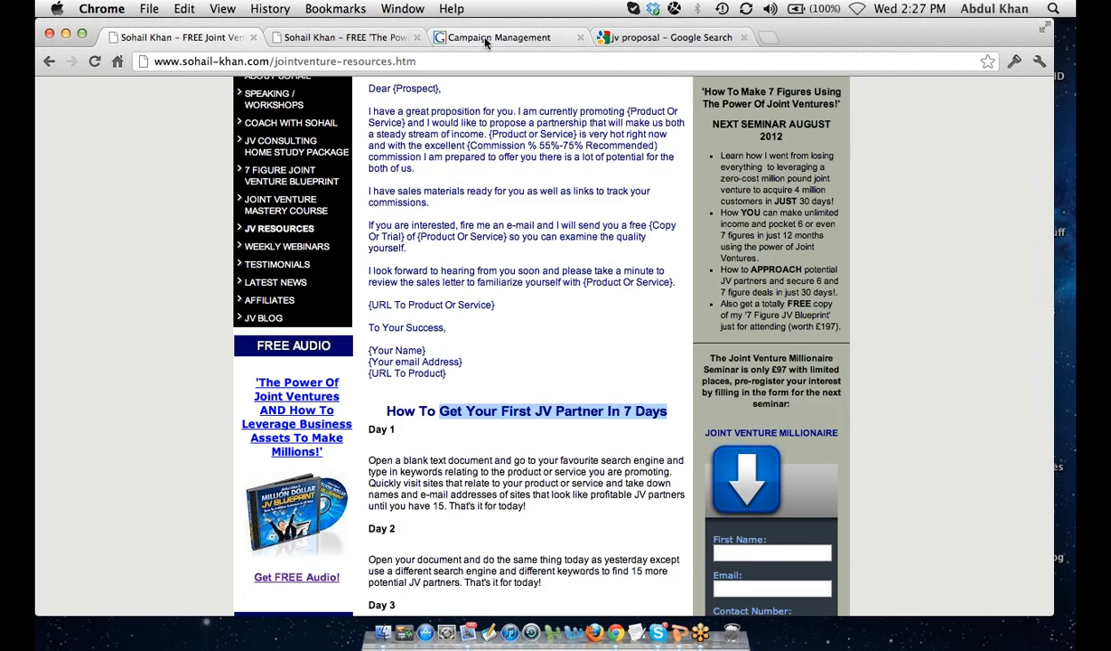
- Set description line 2 of the ad to "Step by Step Process Revealed!"
{"action": "left_click", "coordinate": [485, 40]}
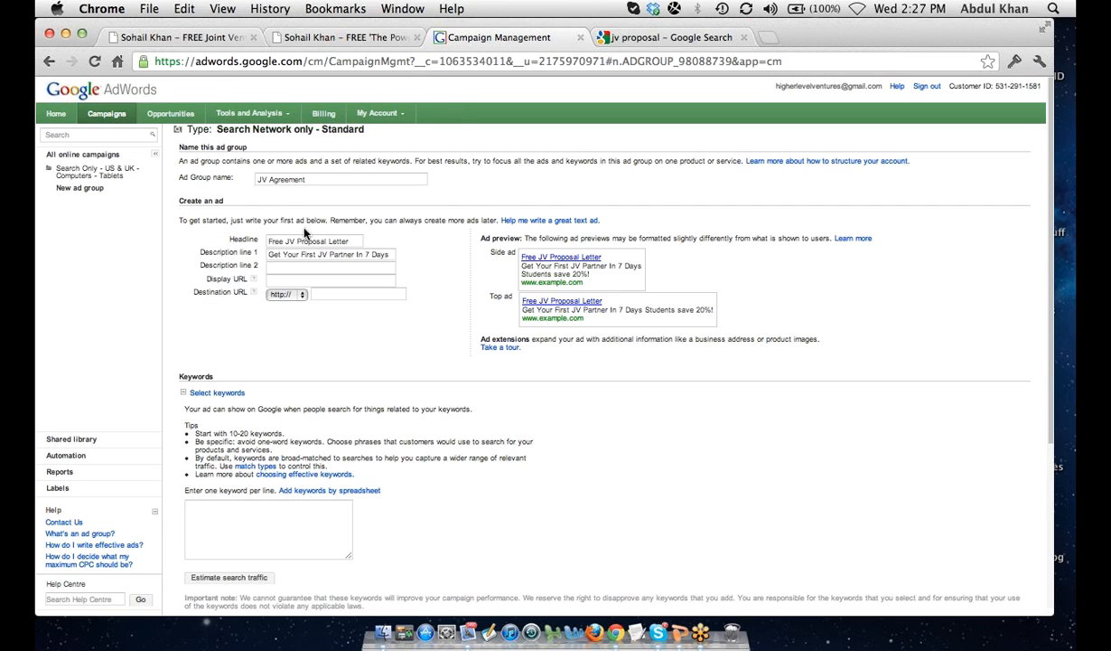
{"action": "left_click", "coordinate": [284, 268]}
{"action": "type", "text": "Step by Step"}
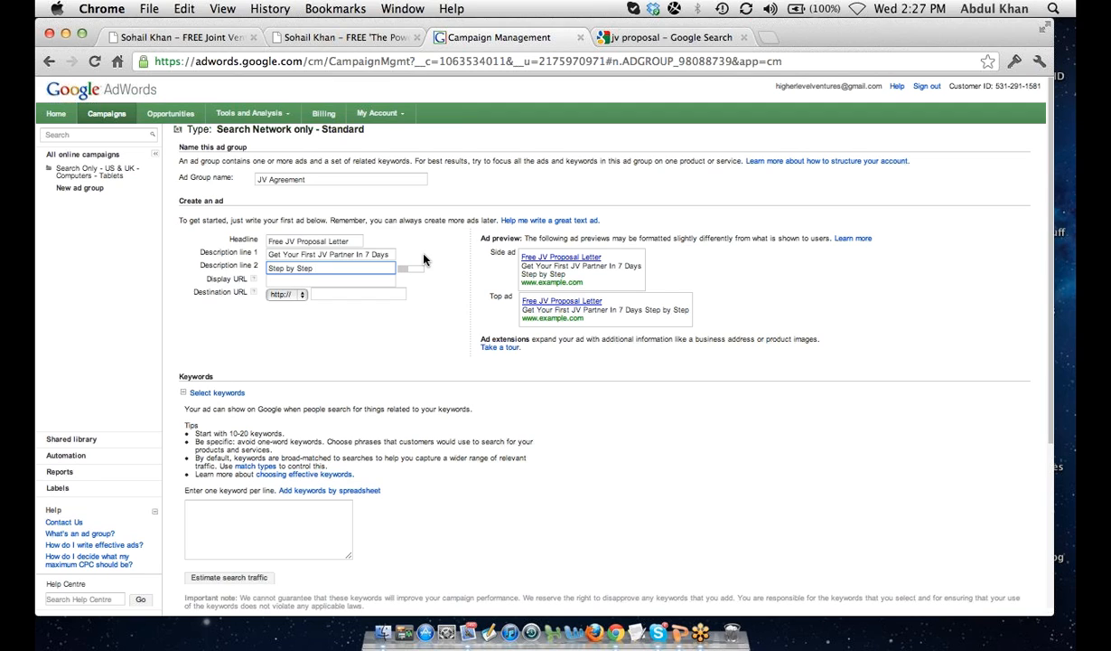
{"action": "type", "text": " Process "}
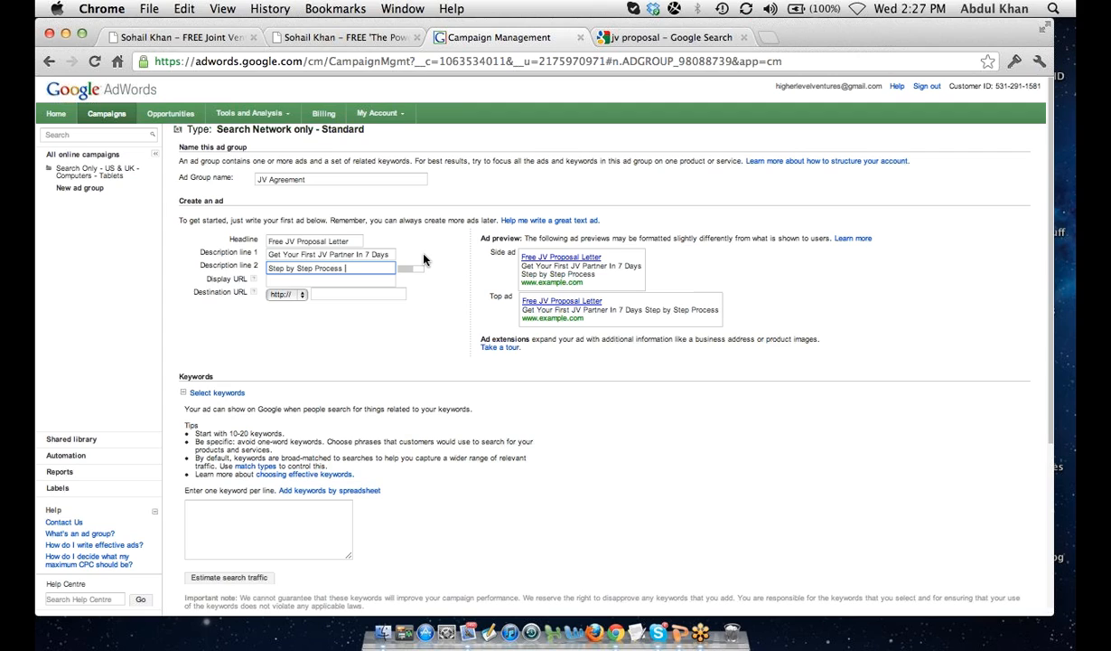
{"action": "type", "text": "Revealed"}
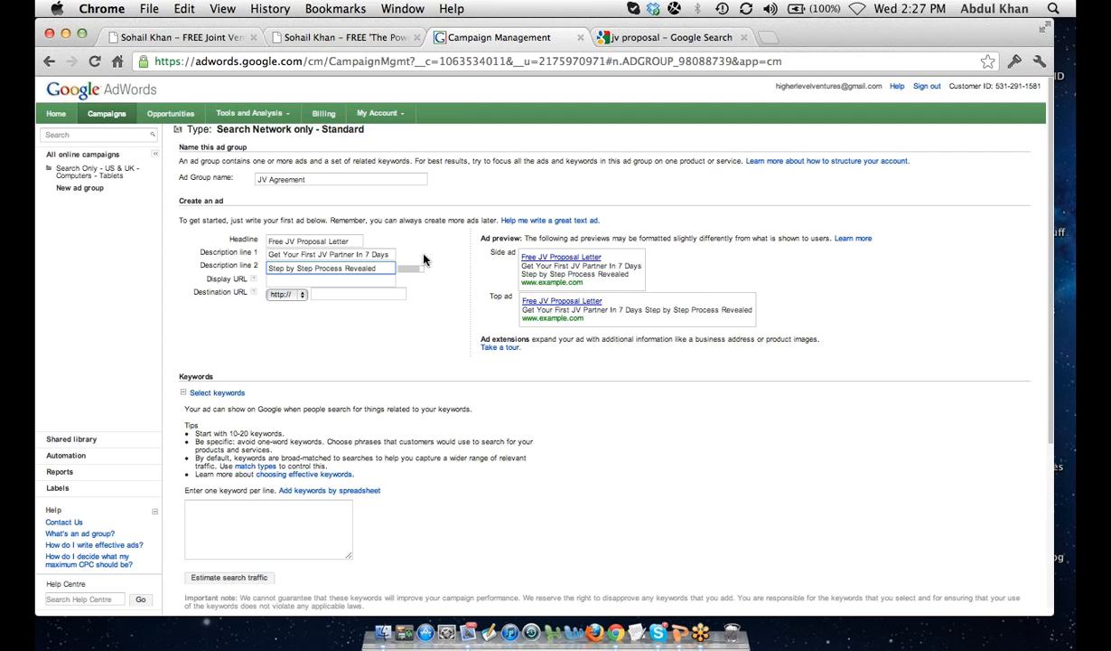
{"action": "type", "text": "!"}
- Set the ad's display URL to sohail-khan.com/Free-JV-Letter
{"action": "left_click", "coordinate": [305, 281]}
{"action": "type", "text": "sohail"}
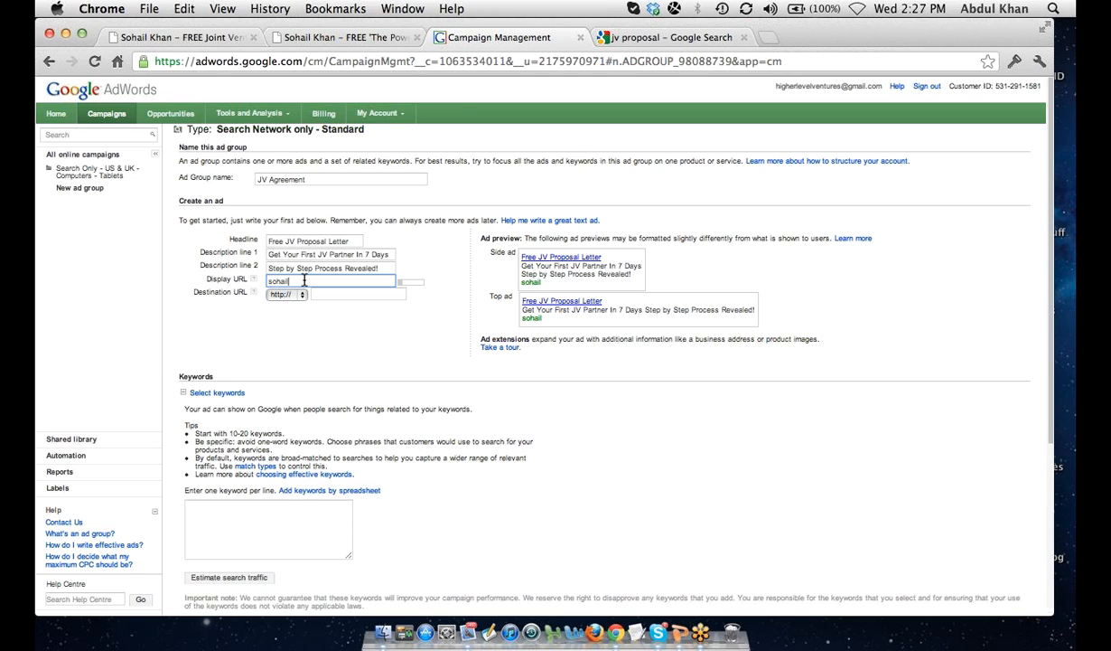
{"action": "type", "text": "-khan.com/"}
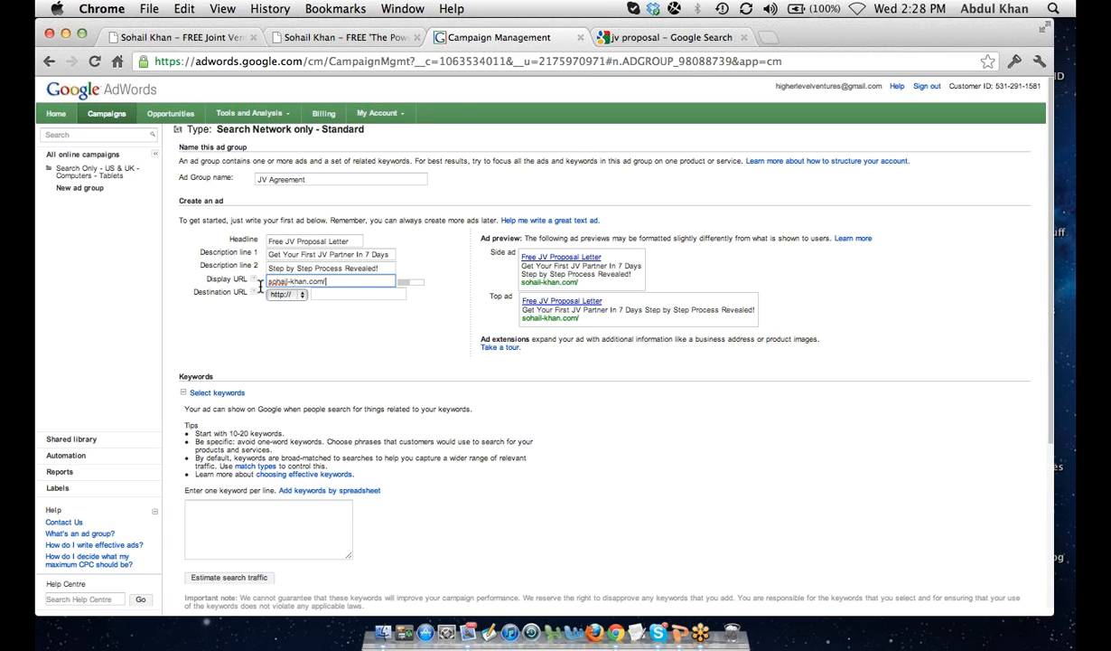
{"action": "left_click_drag", "start_coordinate": [330, 283], "coordinate": [260, 285]}
{"action": "left_click", "coordinate": [353, 283]}
{"action": "type", "text": "Free-JV-Letter"}
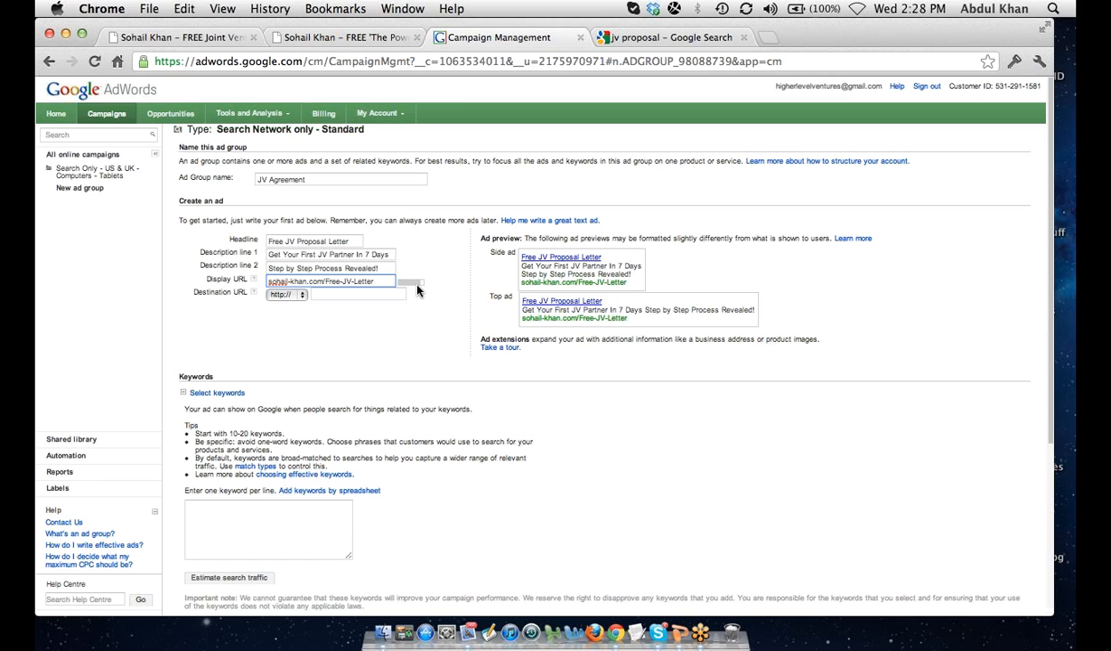
{"action": "left_click", "coordinate": [352, 294]}
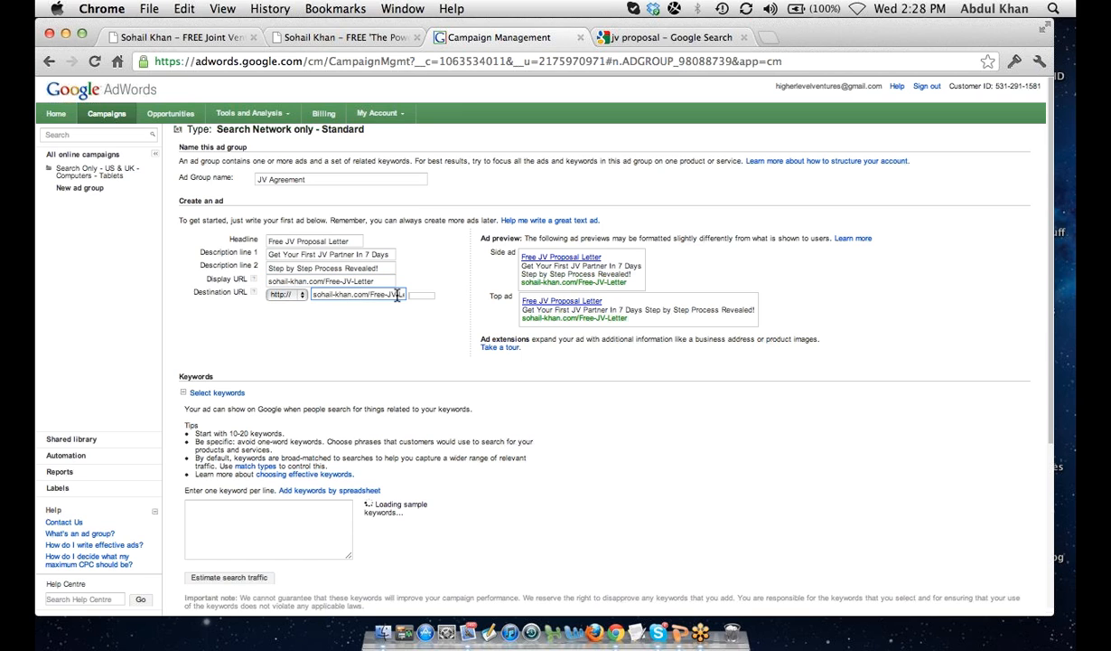
{"action": "left_click", "coordinate": [204, 40]}
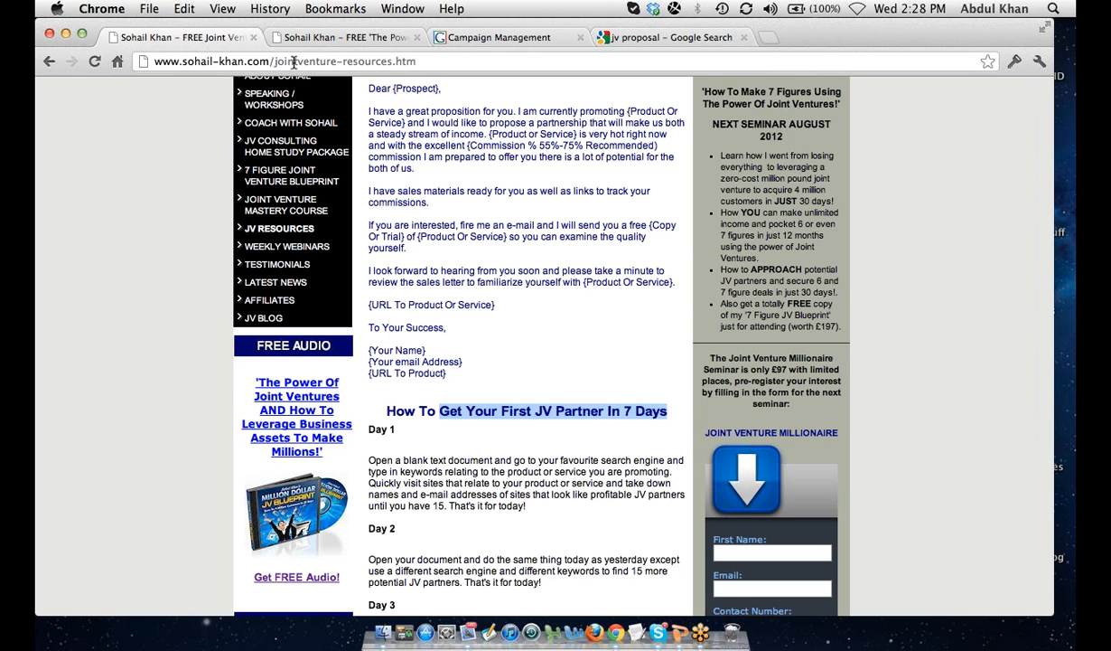
{"action": "left_click", "coordinate": [298, 61]}
{"action": "right_click", "coordinate": [299, 60]}
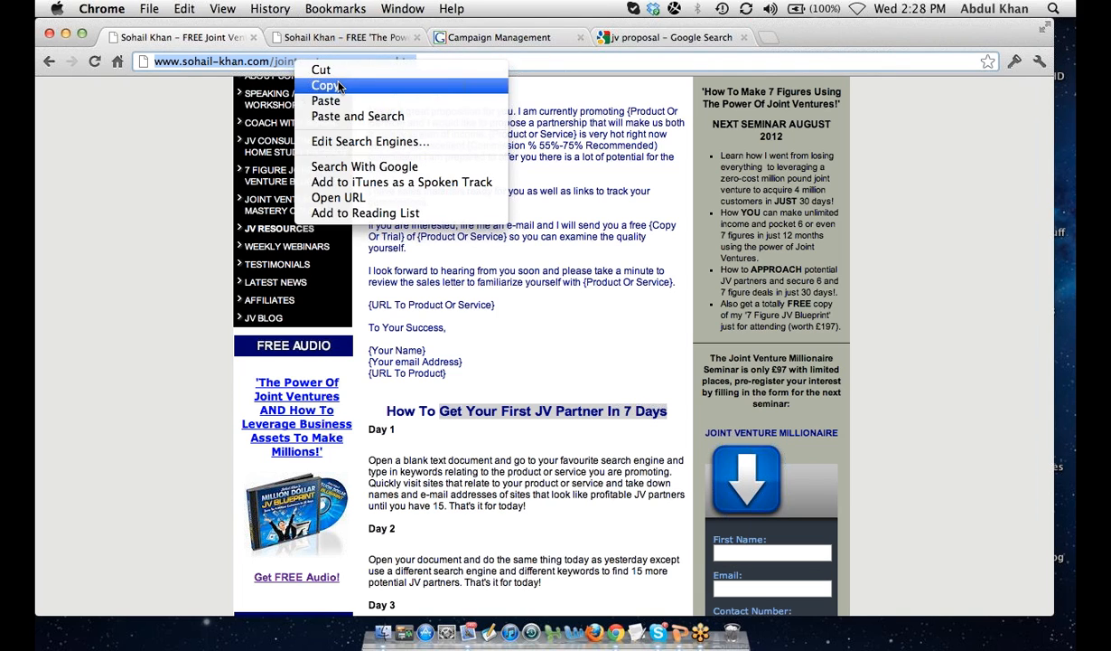
{"action": "left_click", "coordinate": [337, 86]}
{"action": "left_click", "coordinate": [513, 37]}
{"action": "left_click", "coordinate": [352, 294]}
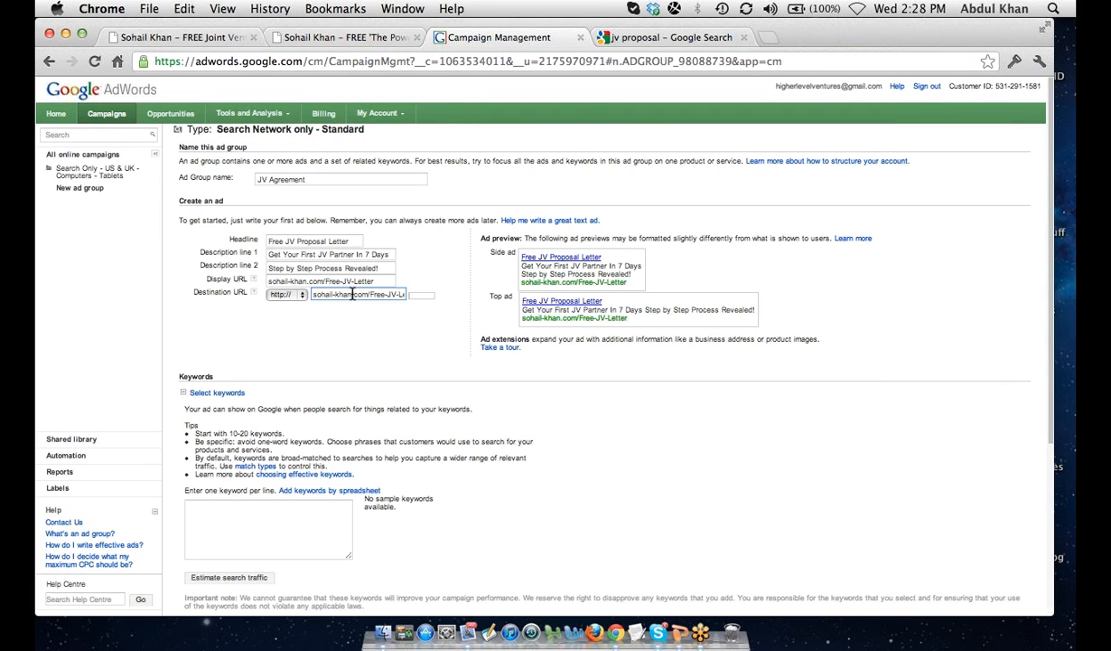
{"action": "key", "text": "ctrl+a"}
{"action": "key", "text": "ctrl+v"}
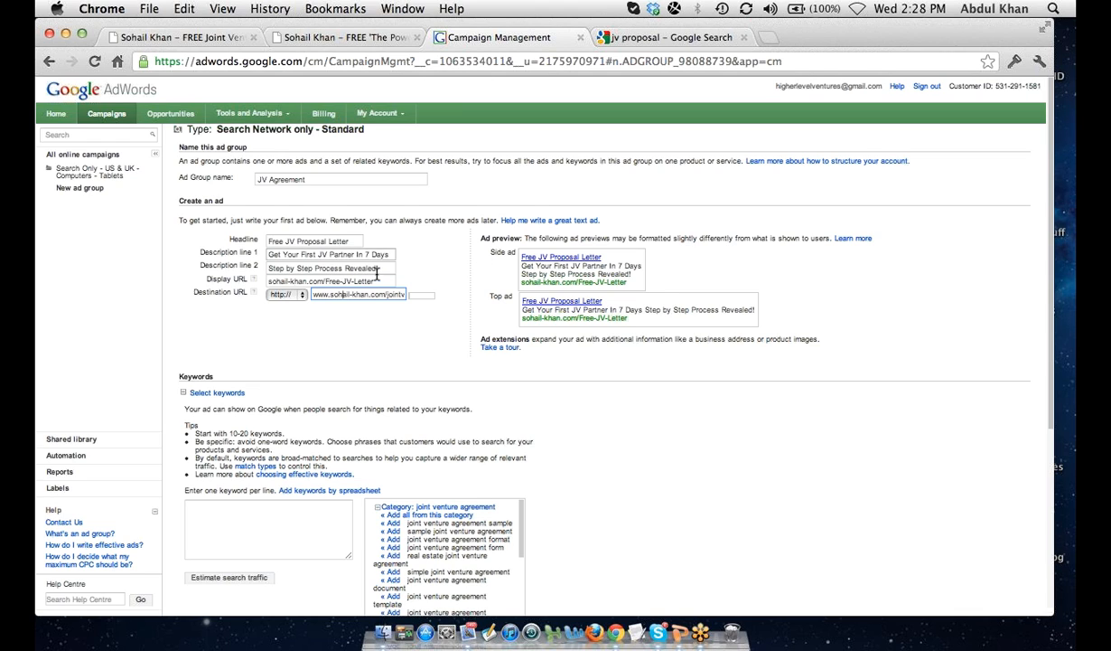
- Enter "jv agreement" as the first keyword of the JV Agreement ad group
{"action": "left_click", "coordinate": [262, 519]}
{"action": "scroll", "coordinate": [501, 521], "scroll_direction": "down", "scroll_amount": 2}
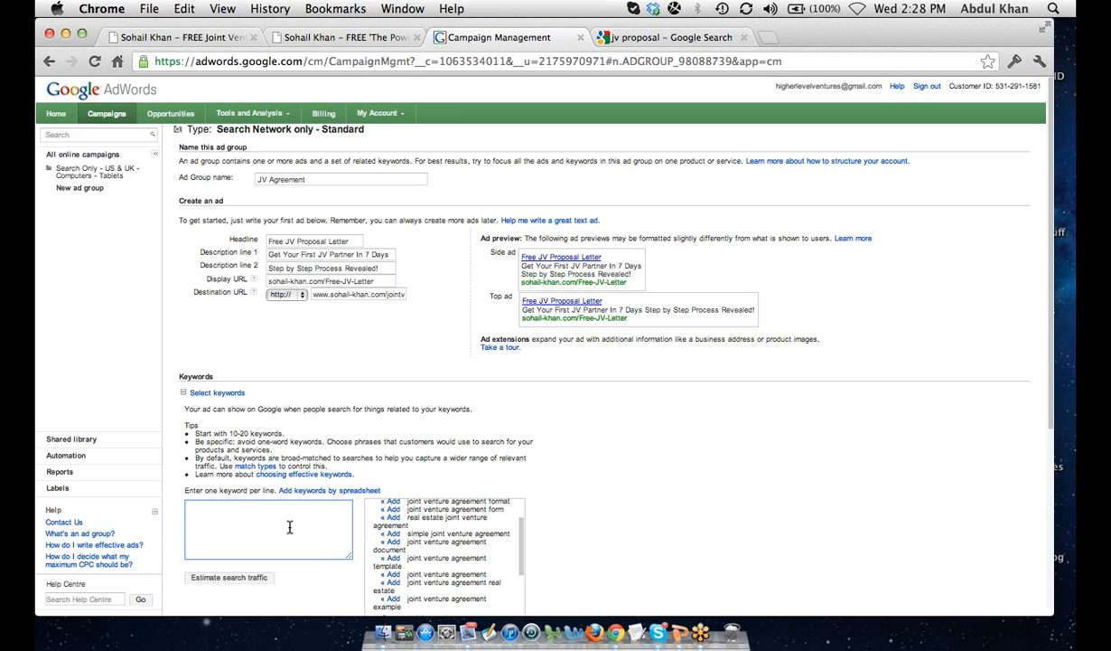
{"action": "type", "text": "agreement"}
{"action": "scroll", "coordinate": [561, 479], "scroll_direction": "down", "scroll_amount": 2}
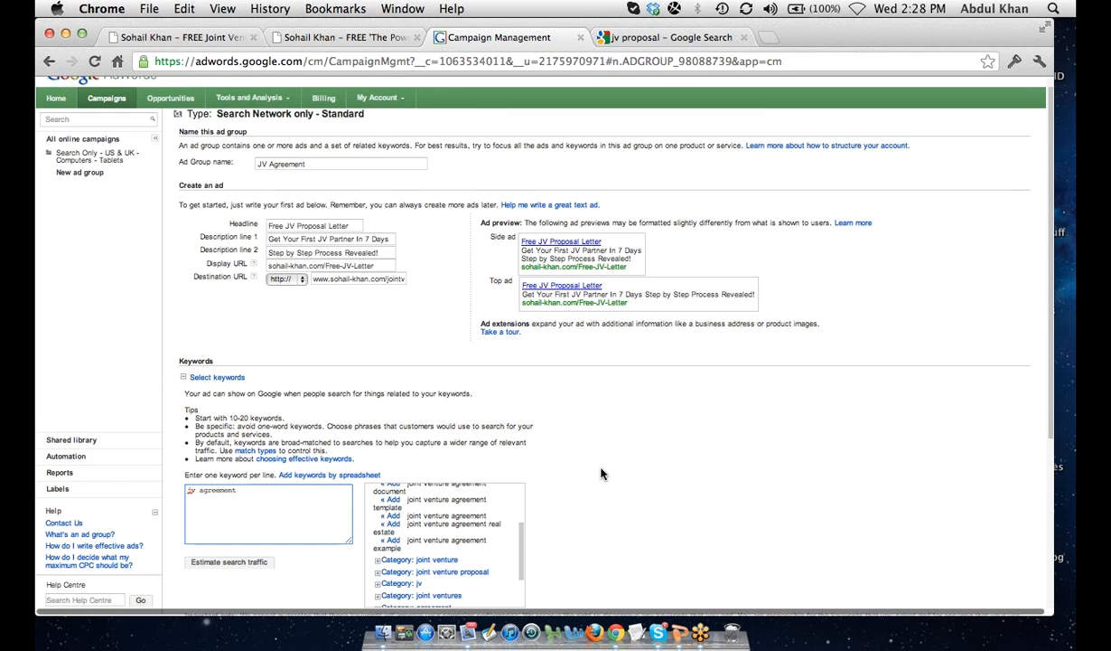
{"action": "scroll", "coordinate": [606, 474], "scroll_direction": "down", "scroll_amount": 3}
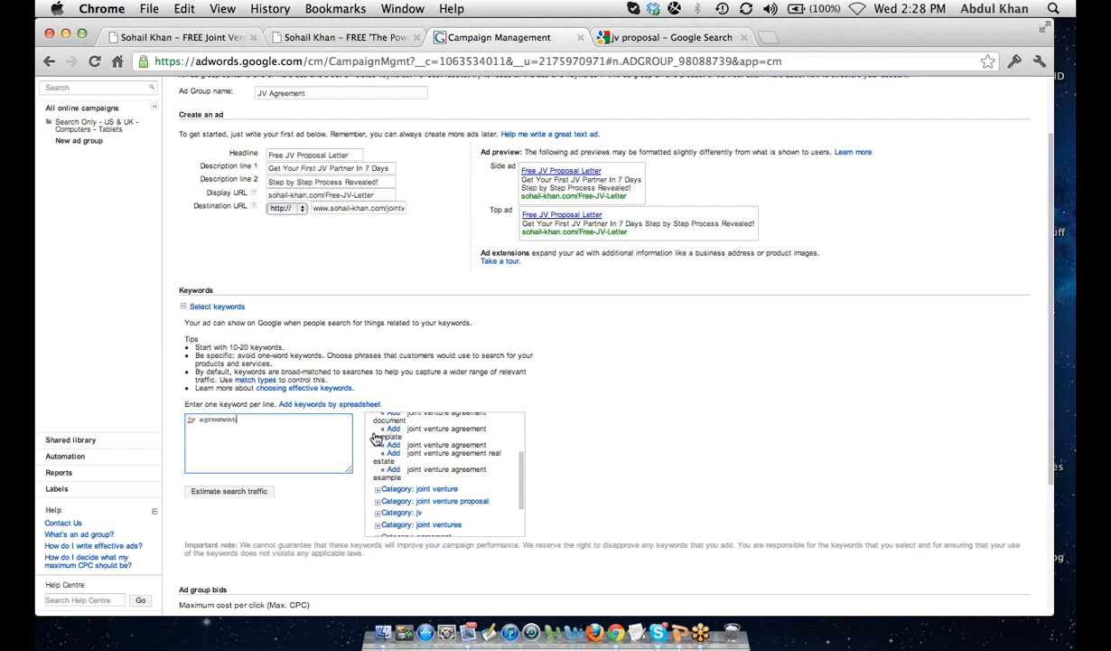
- Try phrase match quotation marks around the jv agreement keyword, and remove them again
{"action": "type", "text": "\""}
{"action": "left_click", "coordinate": [188, 421]}
{"action": "type", "text": "\""}
{"action": "key", "text": "BackSpace"}
{"action": "left_click", "coordinate": [253, 421]}
{"action": "key", "text": "BackSpace"}
- Try modified broad match plus signs in front of both words of the jv agreement keyword, and remove them again
{"action": "key", "text": "super+a"}
{"action": "left_click", "coordinate": [242, 418]}
{"action": "type", "text": "+"}
{"action": "left_click", "coordinate": [205, 418]}
{"action": "type", "text": "+"}
{"action": "key", "text": "BackSpace"}
{"action": "key", "text": "Left"}
{"action": "key", "text": "Left"}
{"action": "key", "text": "Left"}
{"action": "key", "text": "BackSpace"}
{"action": "triple_click", "coordinate": [215, 422]}
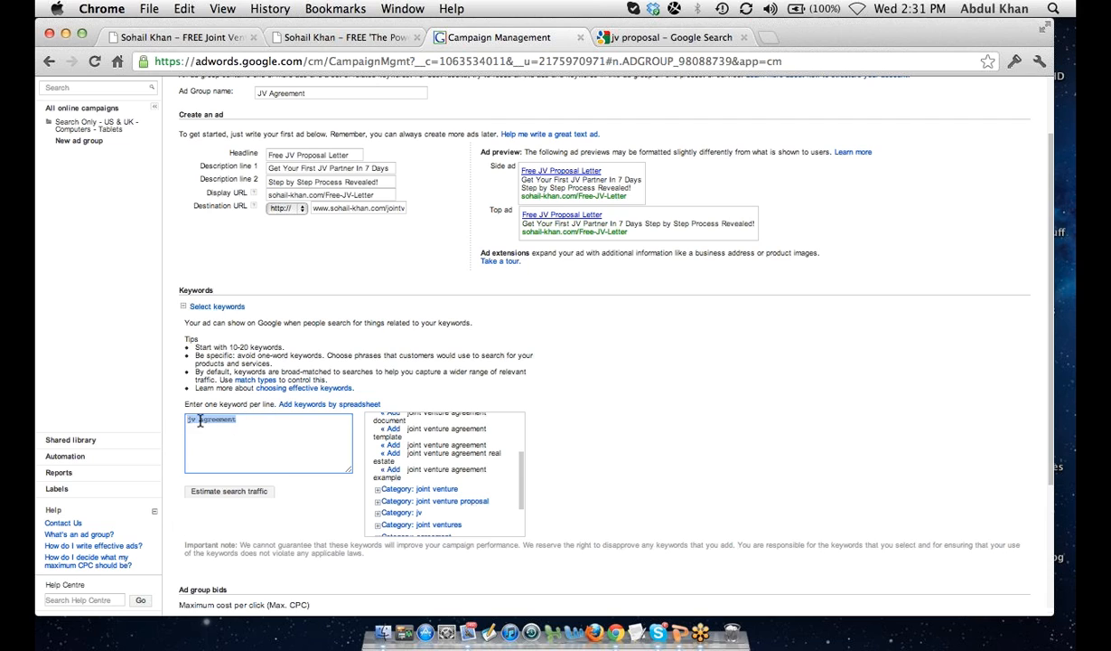
- Add the exact match keyword [jv agreement] on a new line, reusing the copied jv agreement text
{"action": "right_click", "coordinate": [200, 420]}
{"action": "left_click", "coordinate": [260, 340]}
{"action": "key", "text": "Return"}
{"action": "type", "text": "["}
{"action": "key", "text": "super+v"}
{"action": "type", "text": "] "}
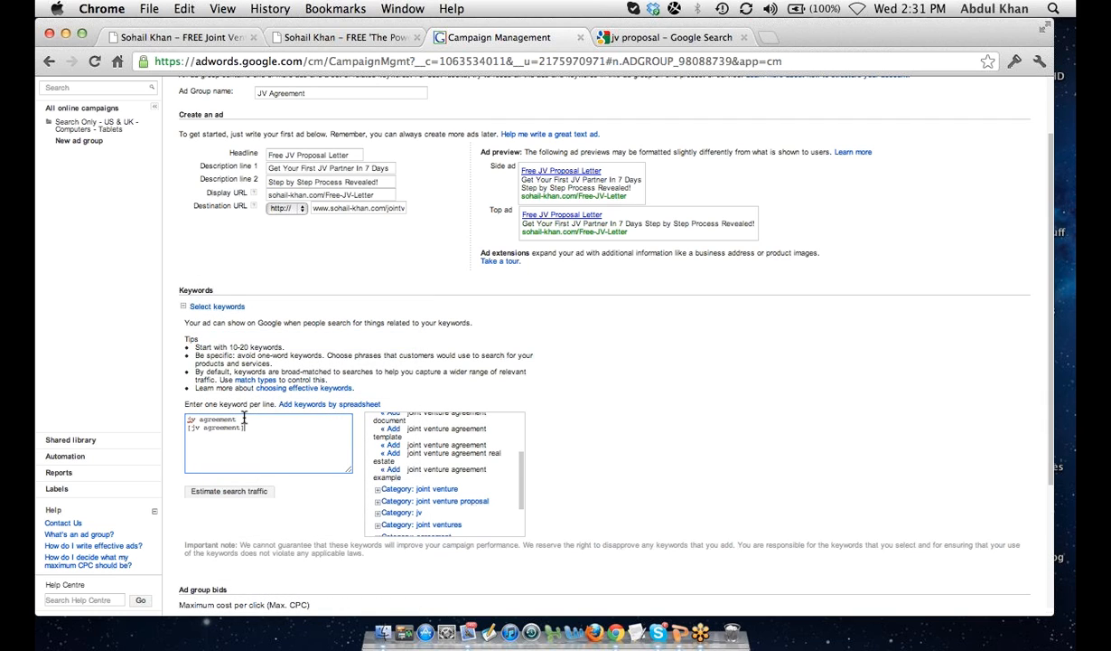
- Add the phrase match keyword "jv agreement" and the modified broad match keyword +jv +agreement on separate lines
{"action": "type", "text": "\""}
{"action": "key", "text": "super+v"}
{"action": "type", "text": "\""}
{"action": "key", "text": "Return"}
{"action": "type", "text": "+jv +agreeme"}
{"action": "type", "text": "t"}
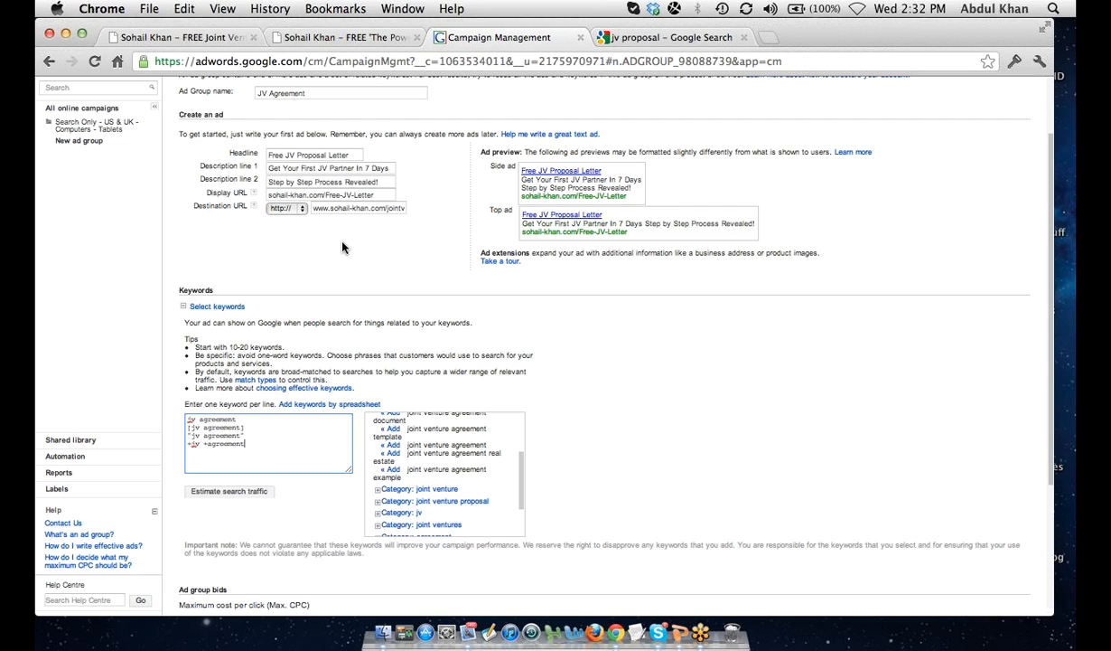
- Add the broad match keywords attract jv partners, jv proposal letter and jv proposal, one per line
{"action": "scroll", "coordinate": [343, 247], "scroll_direction": "up", "scroll_amount": 3}
{"action": "scroll", "coordinate": [343, 244], "scroll_direction": "down", "scroll_amount": 5}
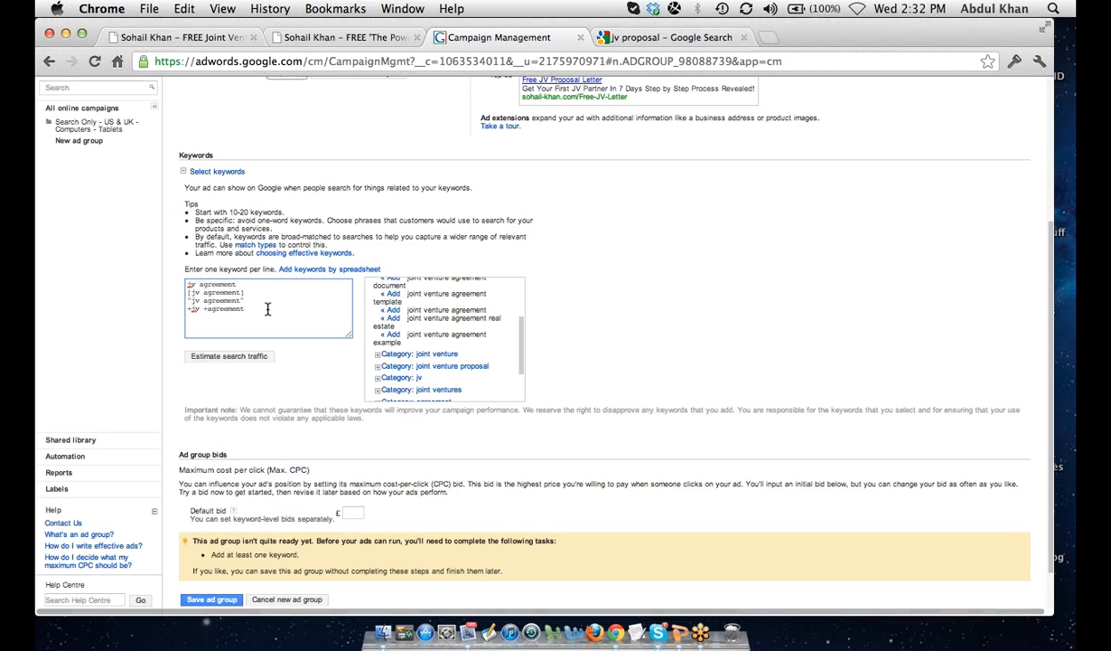
{"action": "type", "text": "attract"}
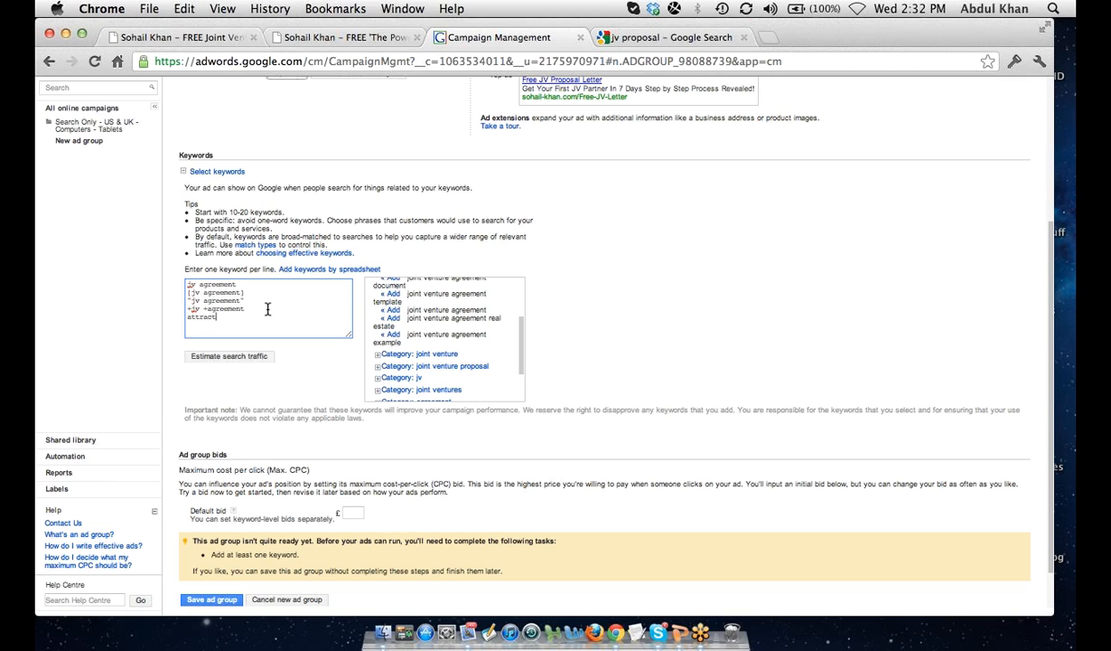
{"action": "type", "text": " jv partners "}
{"action": "type", "text": "jv "}
{"action": "type", "text": "proposal le"}
{"action": "type", "text": "tter "}
{"action": "type", "text": "jv proposal"}
- Add the keywords joint venture agreement and joint venture proposal on separate lines at the end of the keyword list
{"action": "key", "text": "Return"}
{"action": "type", "text": "joint venture agreement"}
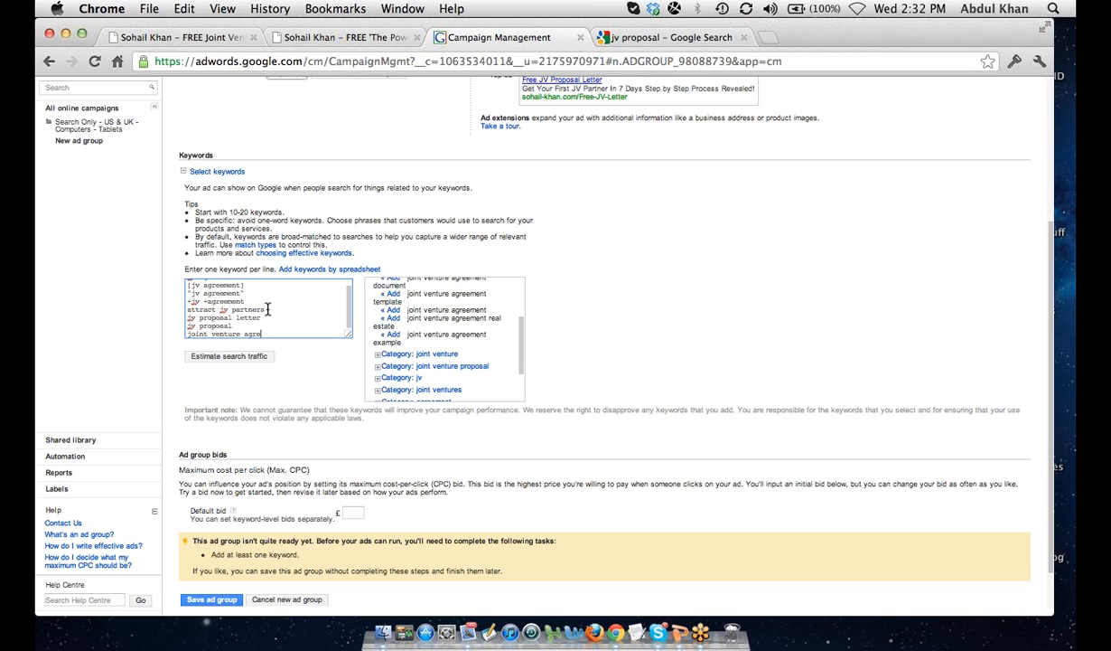
{"action": "key", "text": "Return"}
{"action": "type", "text": "jo"}
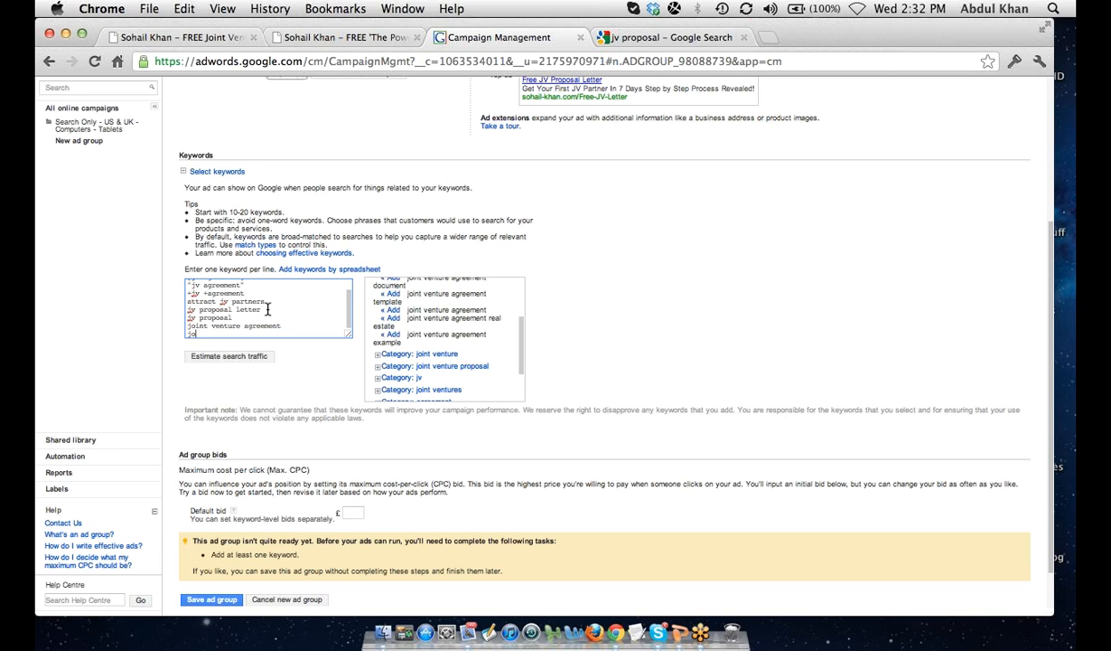
{"action": "type", "text": "int venture proposal"}
{"action": "left_click_drag", "start_coordinate": [277, 333], "coordinate": [251, 310]}
{"action": "right_click", "coordinate": [252, 311]}
{"action": "left_click", "coordinate": [299, 339]}
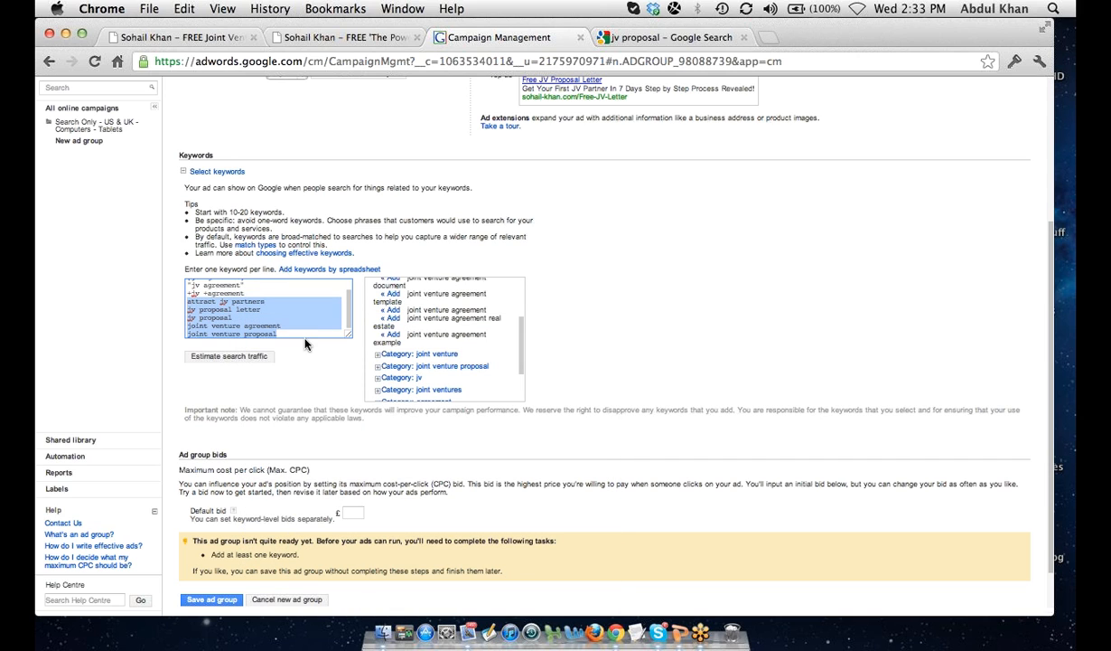
{"action": "left_click", "coordinate": [313, 330]}
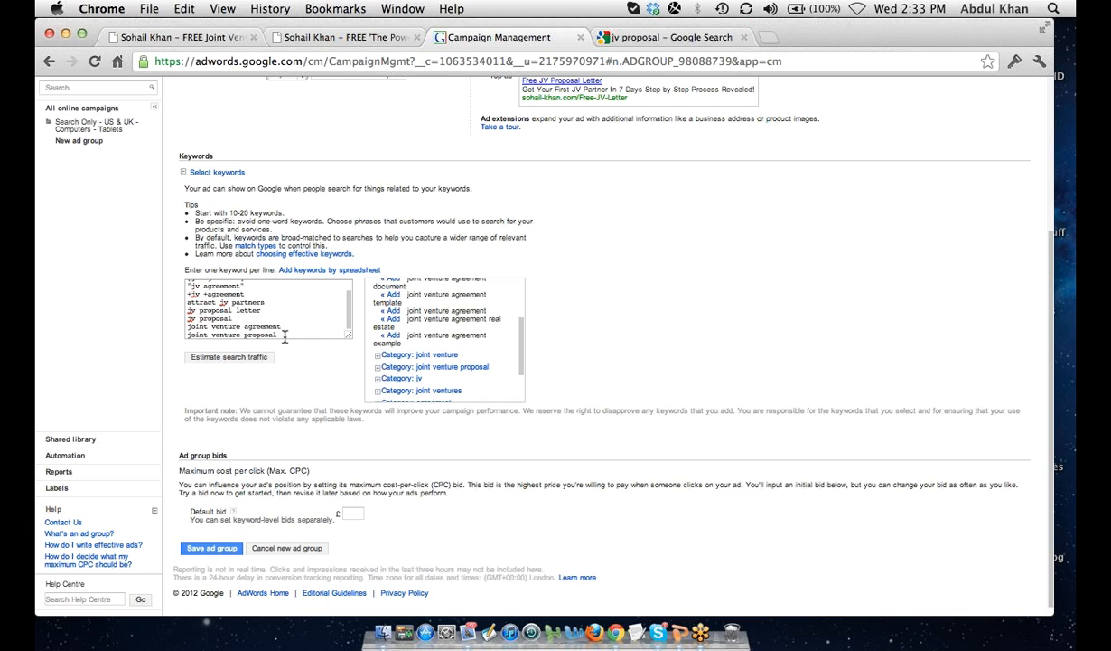
{"action": "left_click_drag", "start_coordinate": [282, 336], "coordinate": [168, 253]}
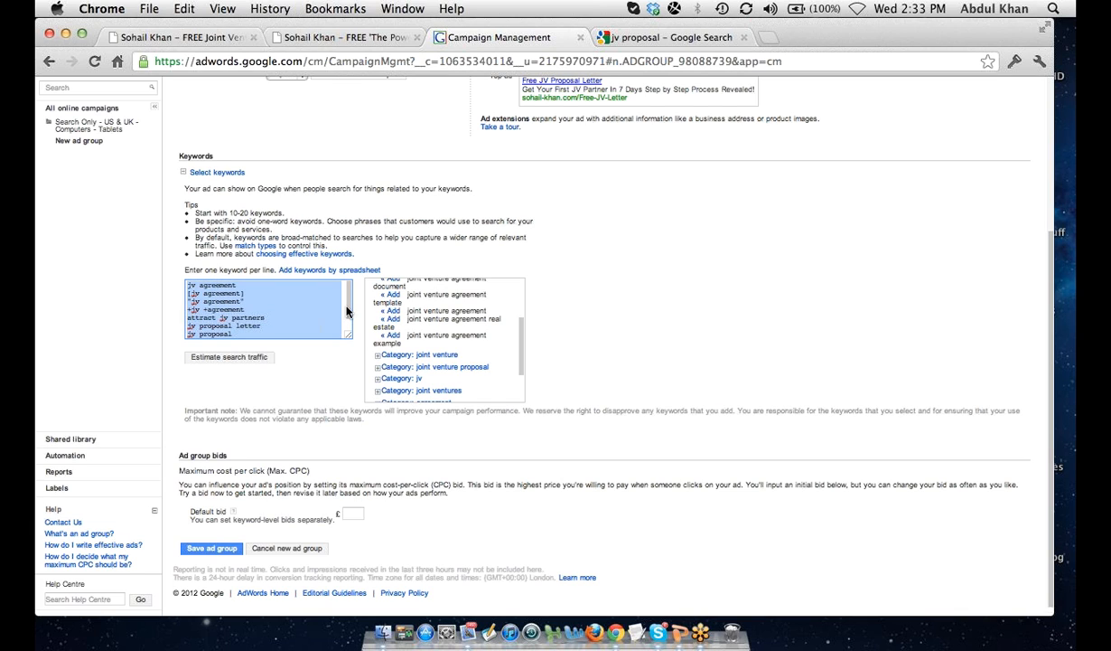
{"action": "left_click_drag", "start_coordinate": [349, 308], "coordinate": [351, 328]}
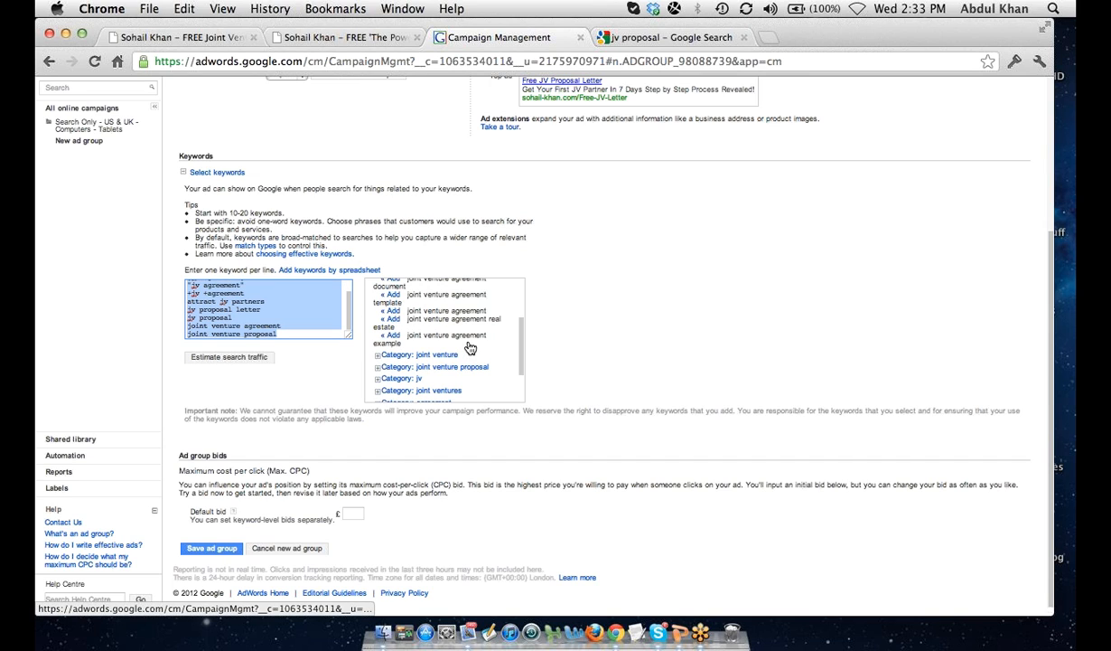
- Add the suggested keywords joint venture agreement sample, sample joint venture agreement and joint venture agreement format to the ad group
{"action": "left_click", "coordinate": [526, 333]}
{"action": "left_click_drag", "start_coordinate": [522, 340], "coordinate": [521, 282]}
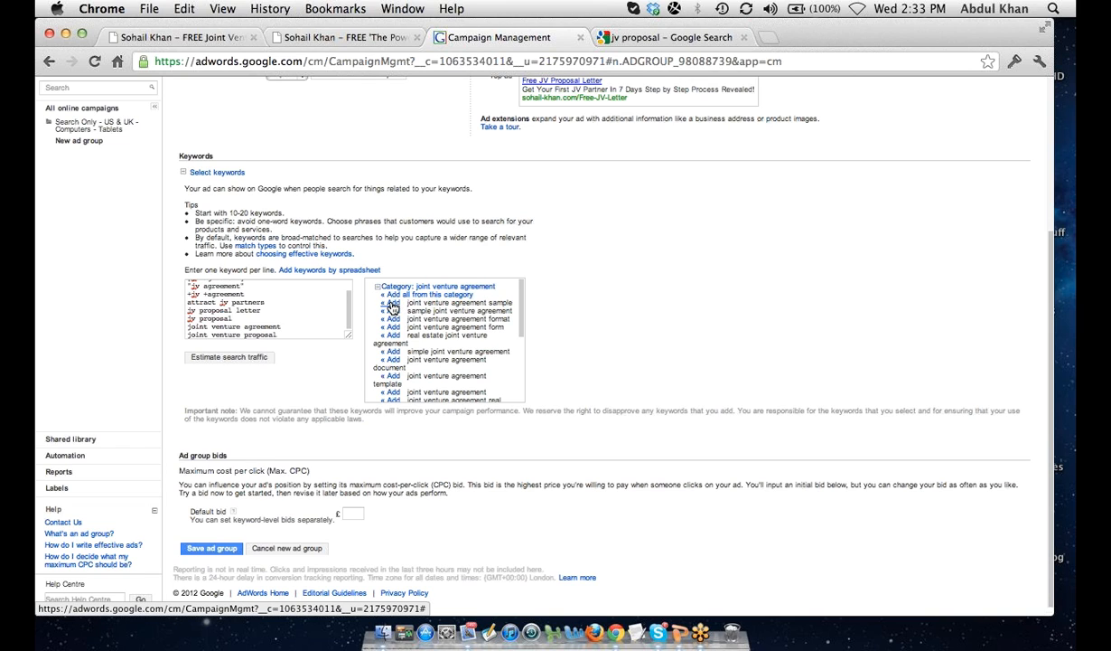
{"action": "left_click", "coordinate": [391, 304]}
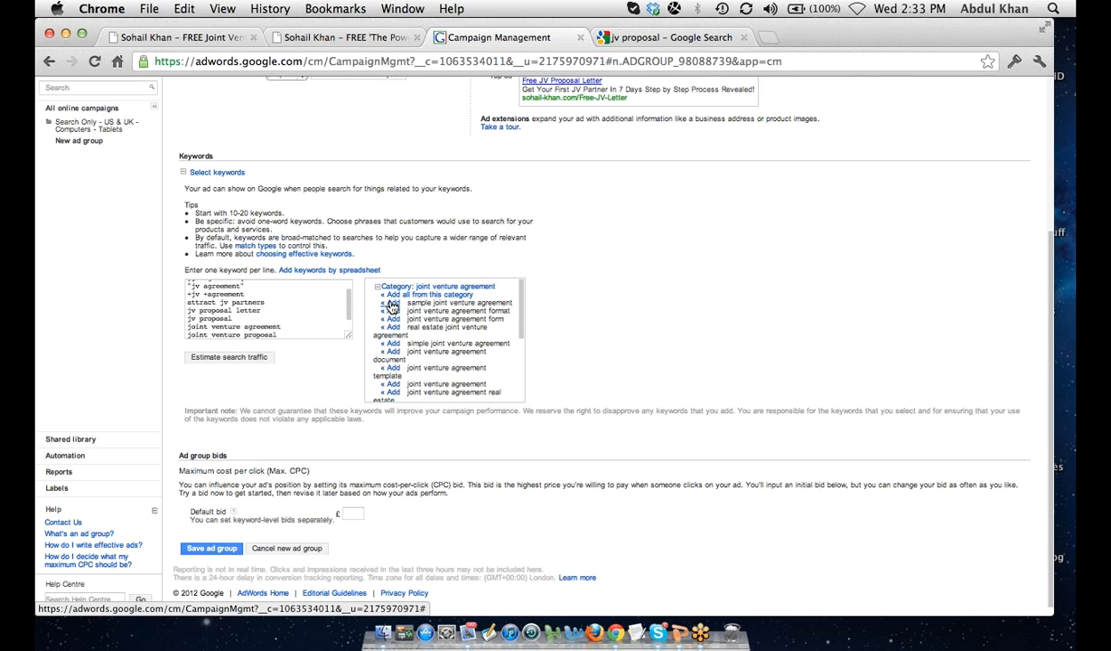
{"action": "left_click", "coordinate": [392, 304]}
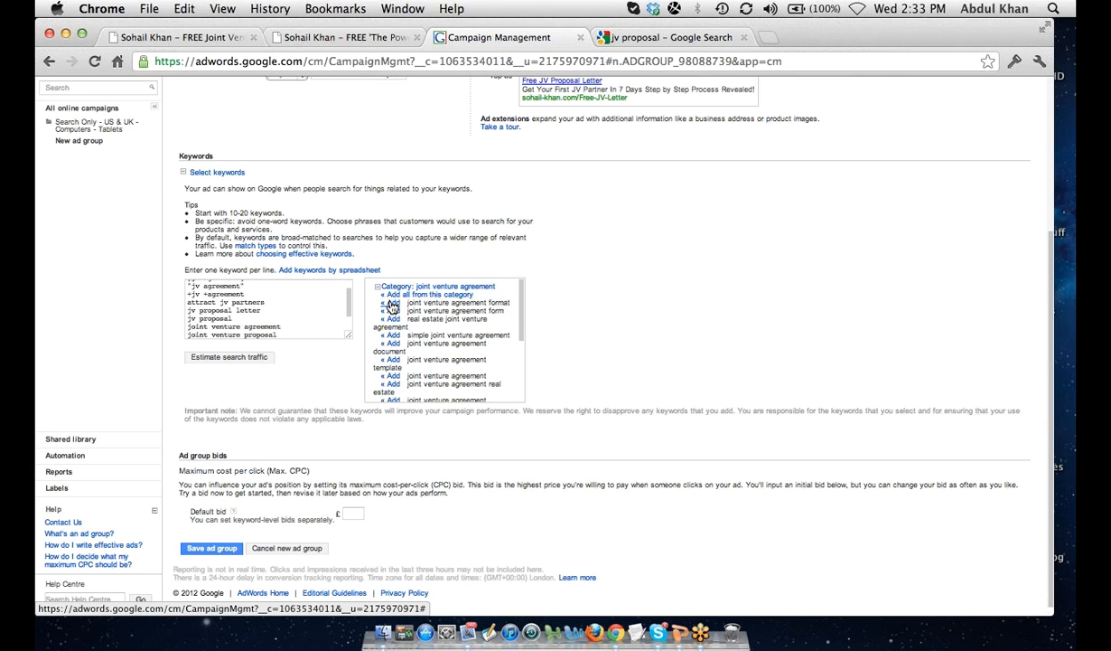
{"action": "left_click", "coordinate": [391, 304]}
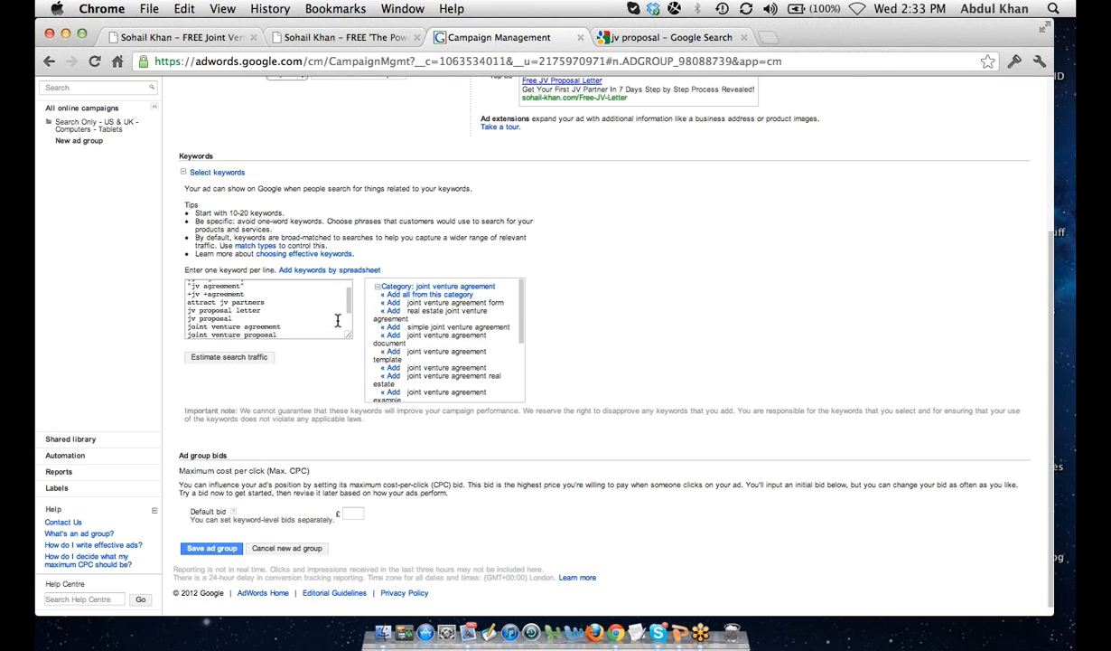
- Check the content of the JV proposal letter landing page against the keywords, and return to the campaign's ad group form
{"action": "left_click", "coordinate": [195, 39]}
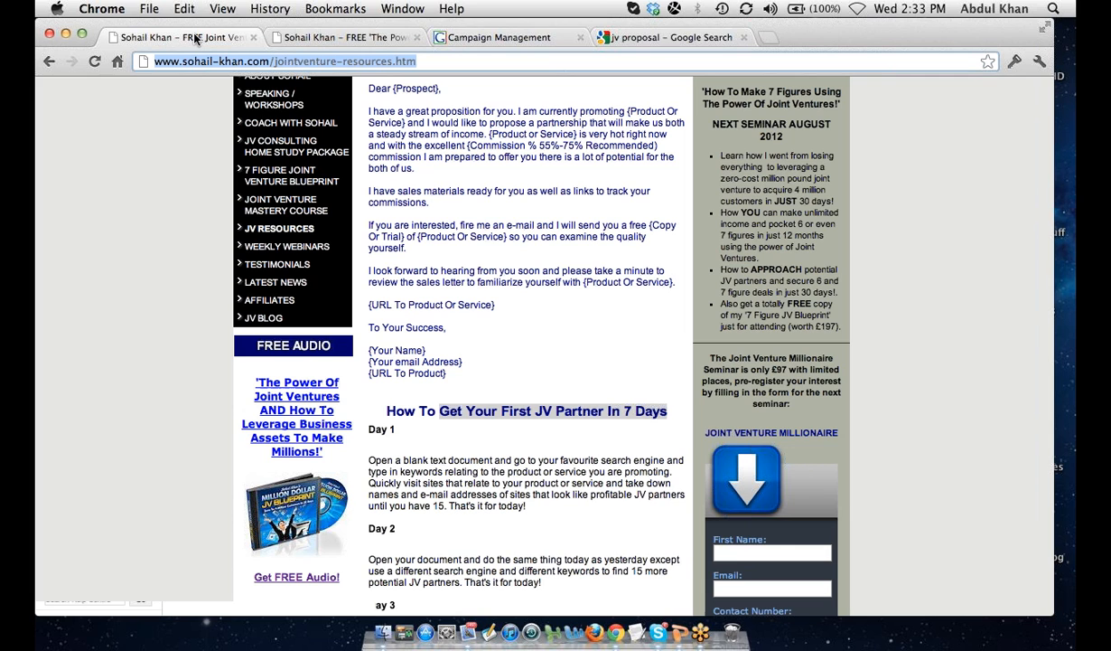
{"action": "scroll", "coordinate": [529, 298], "scroll_direction": "up", "scroll_amount": 5}
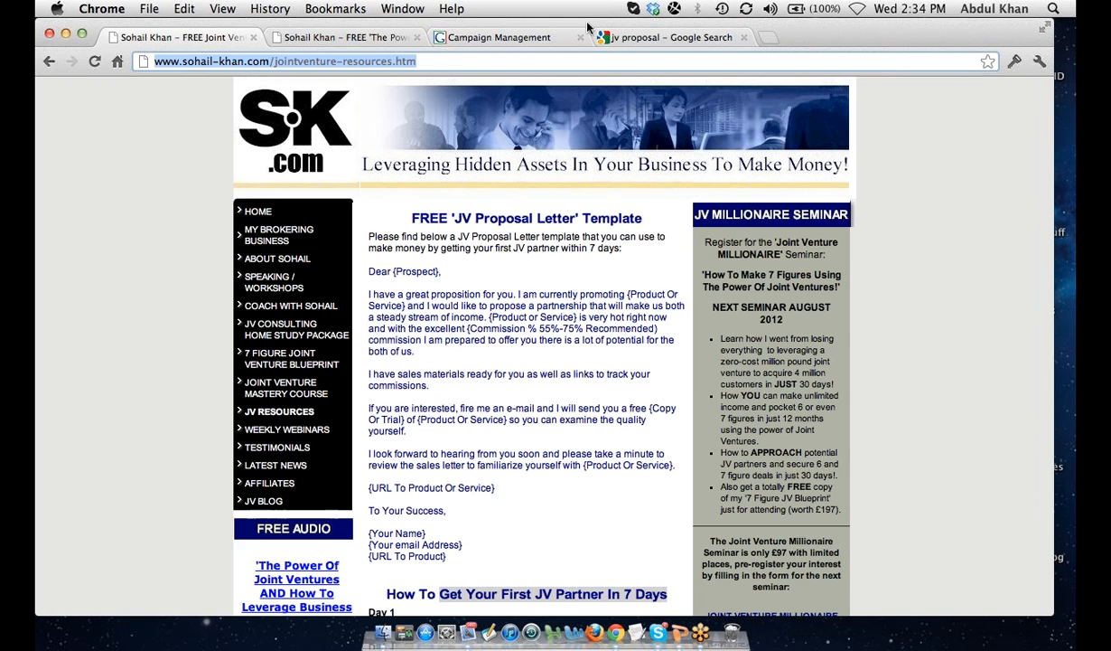
{"action": "left_click", "coordinate": [533, 39]}
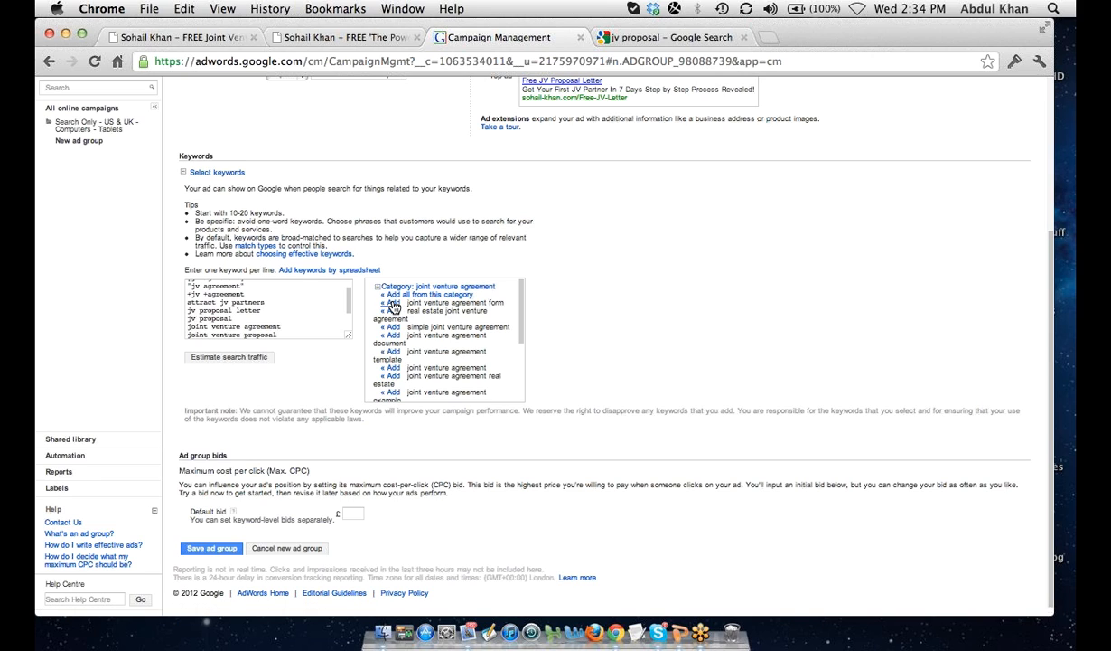
- Add the suggested joint venture agreement keywords with form, document and template, plus the real estate, simple and plain joint venture agreement keywords
{"action": "left_click", "coordinate": [392, 304]}
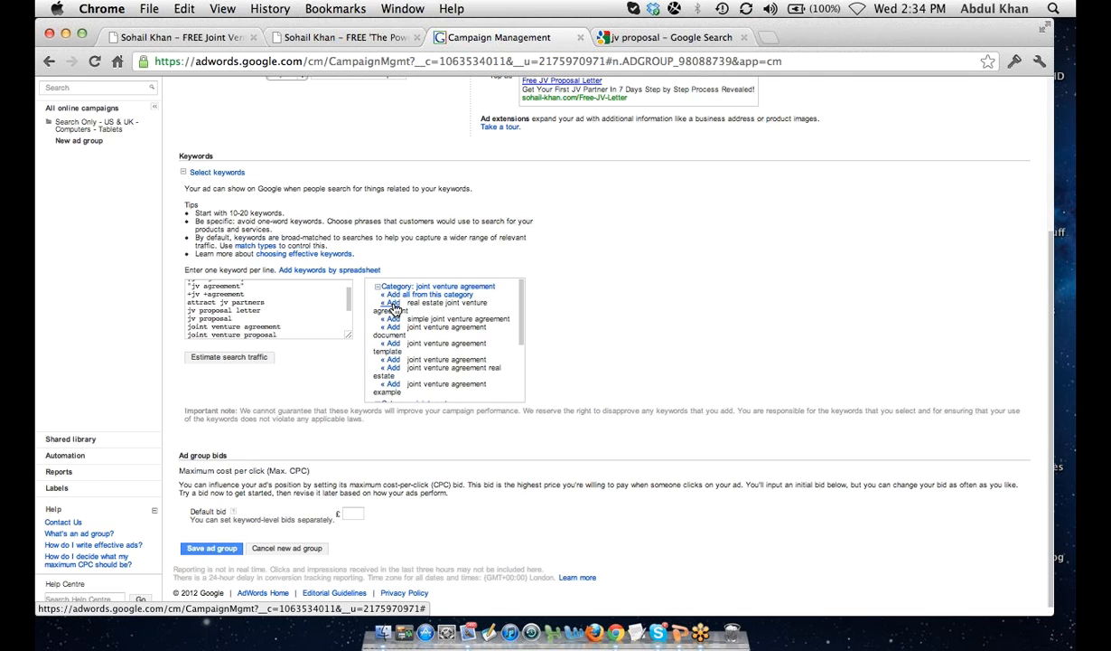
{"action": "left_click", "coordinate": [393, 305]}
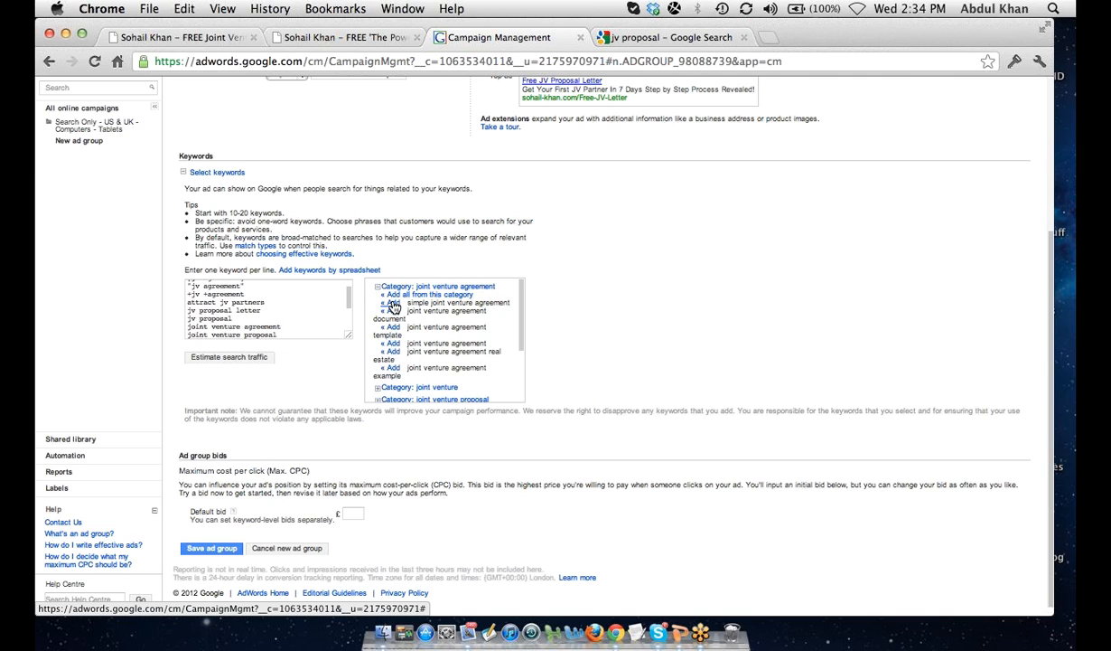
{"action": "left_click", "coordinate": [393, 304]}
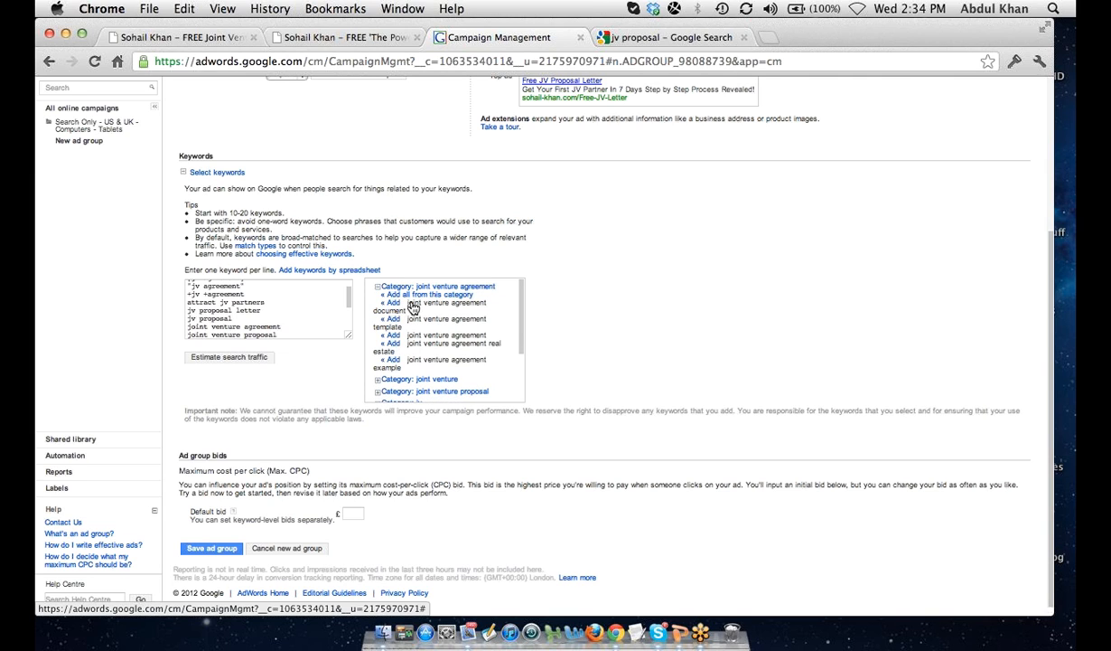
{"action": "left_click", "coordinate": [394, 305]}
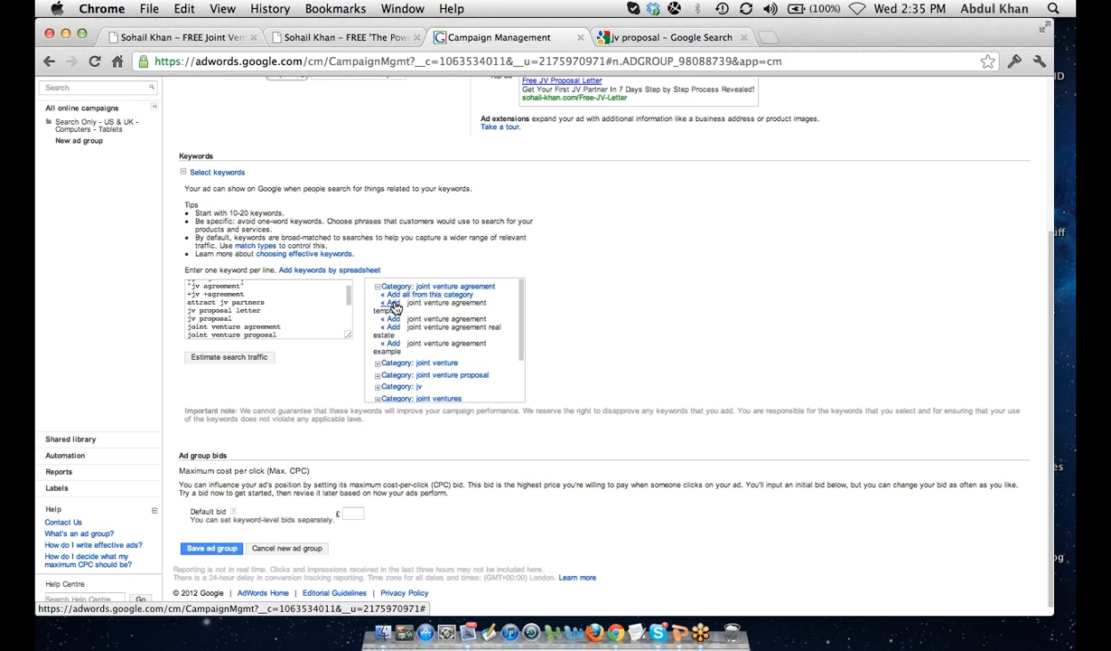
{"action": "left_click", "coordinate": [394, 303]}
{"action": "left_click", "coordinate": [394, 305]}
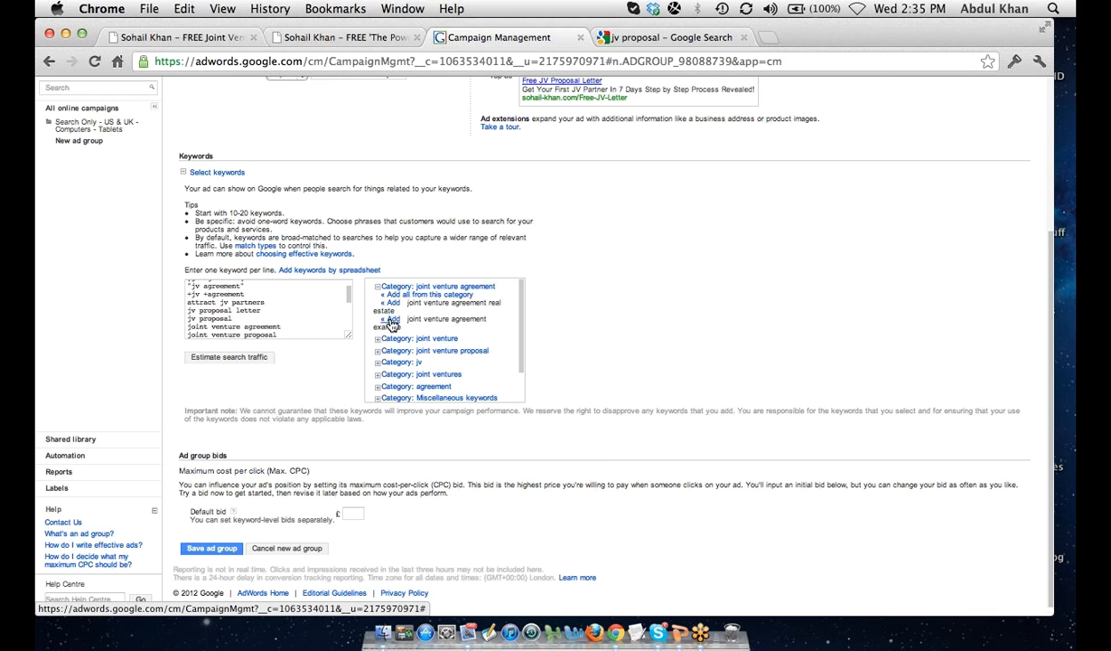
- Expand the joint venture category of suggested keywords and examine its entries for ones relevant to the ad
{"action": "scroll", "coordinate": [522, 337], "scroll_direction": "down", "scroll_amount": 3}
{"action": "scroll", "coordinate": [522, 334], "scroll_direction": "up", "scroll_amount": 3}
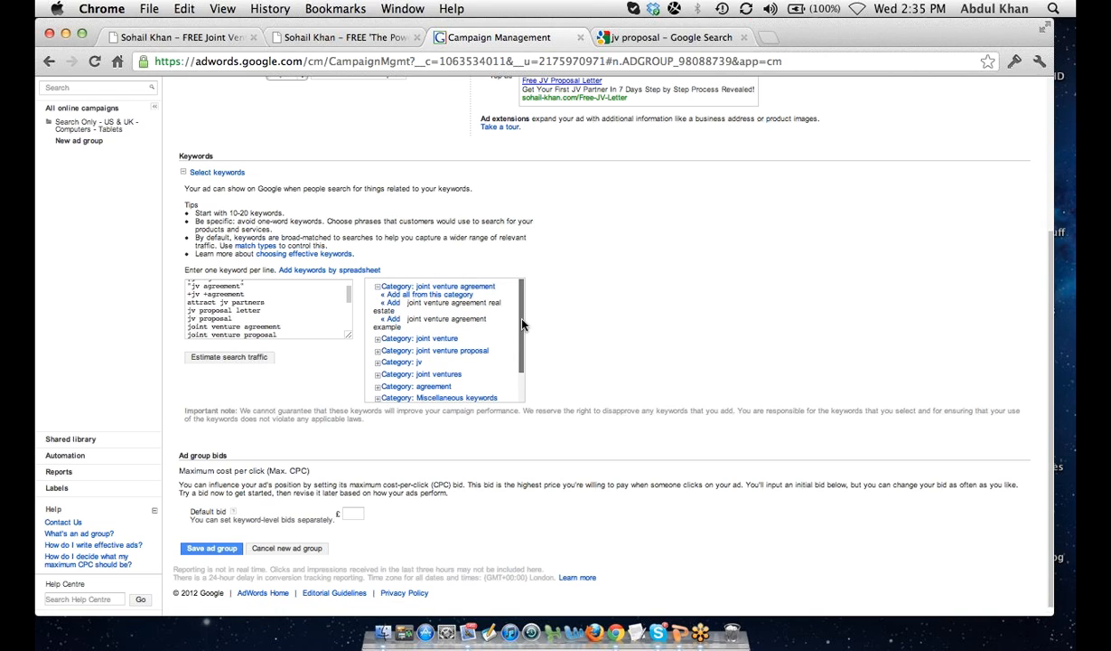
{"action": "left_click", "coordinate": [376, 340]}
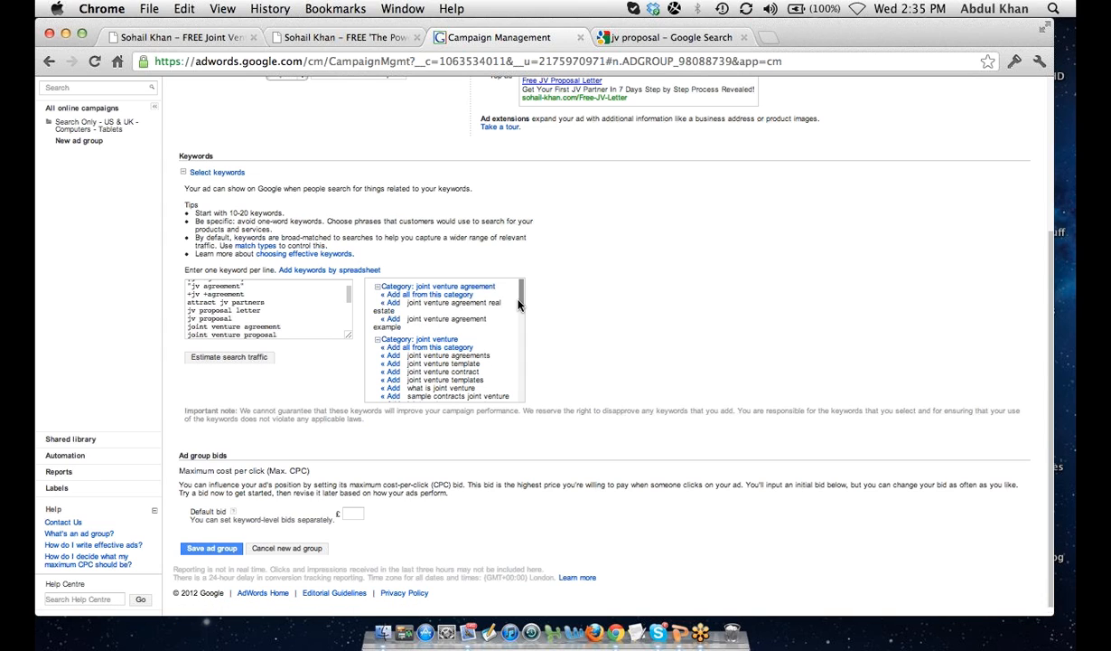
{"action": "left_click_drag", "start_coordinate": [519, 304], "coordinate": [519, 402]}
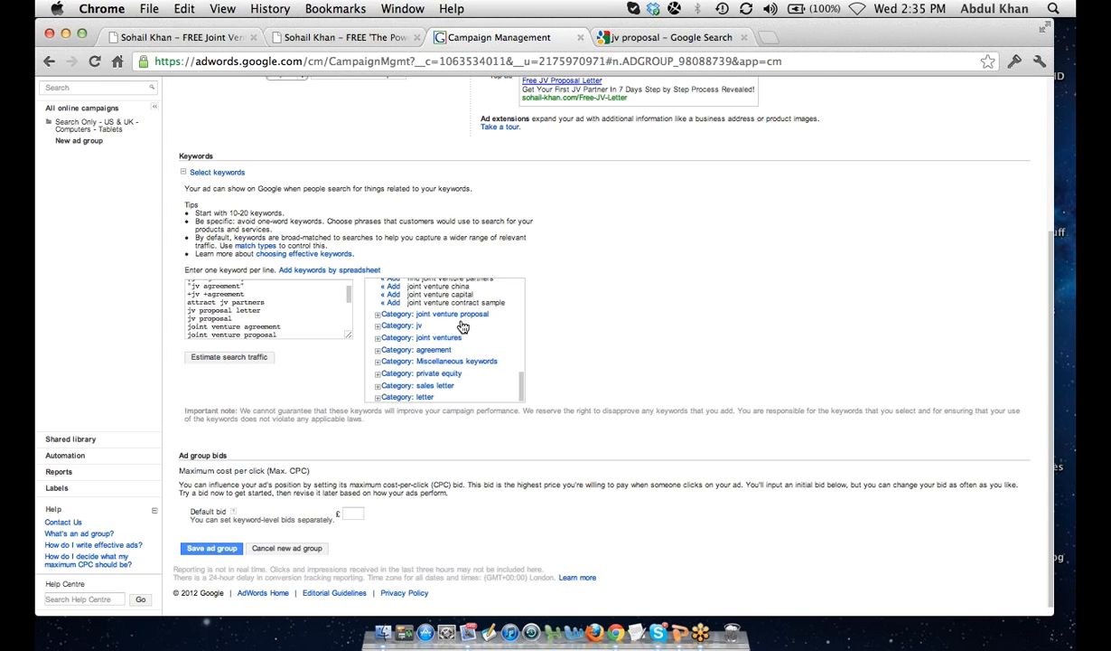
{"action": "left_click_drag", "start_coordinate": [518, 387], "coordinate": [522, 325]}
{"action": "scroll", "coordinate": [515, 326], "scroll_direction": "down", "scroll_amount": 2}
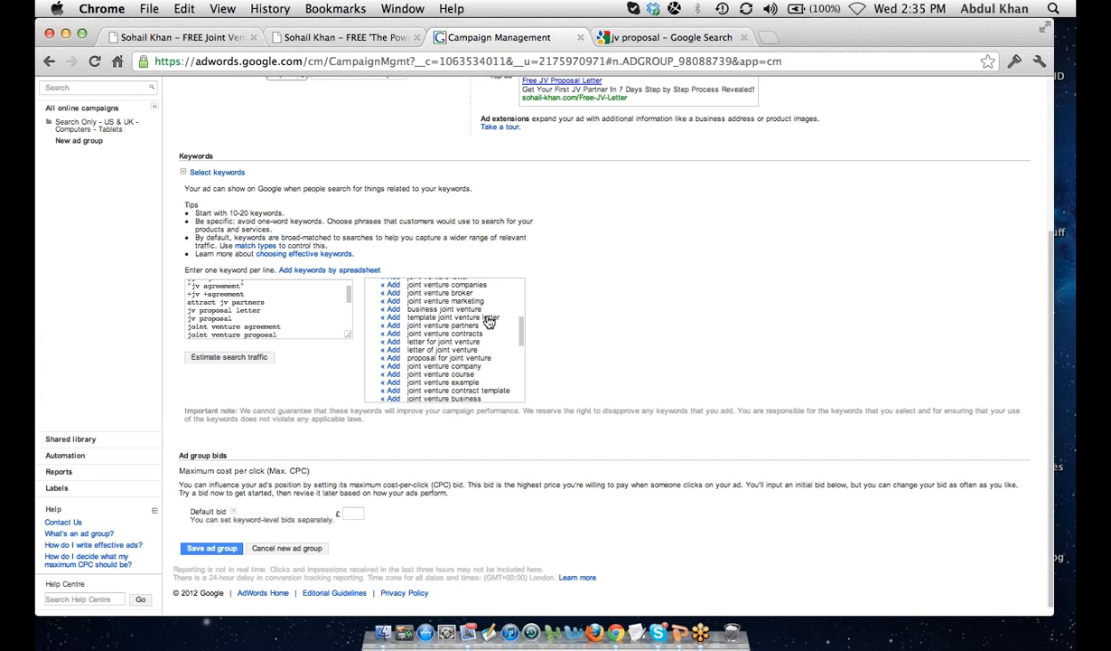
{"action": "left_click_drag", "start_coordinate": [522, 334], "coordinate": [523, 351]}
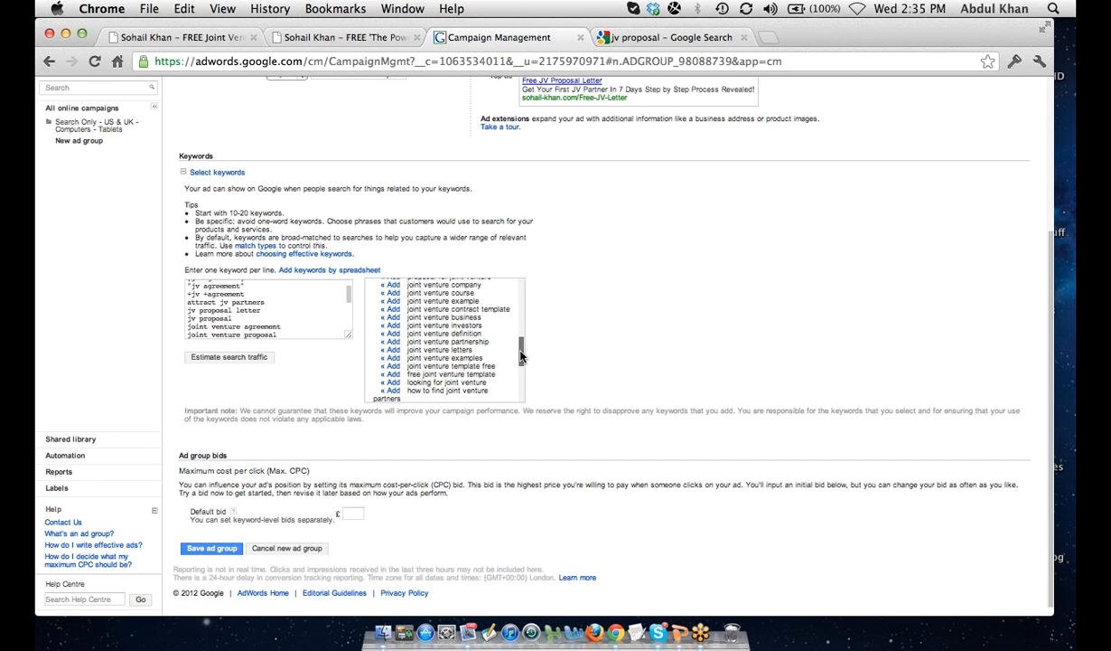
{"action": "left_click_drag", "start_coordinate": [521, 356], "coordinate": [521, 364]}
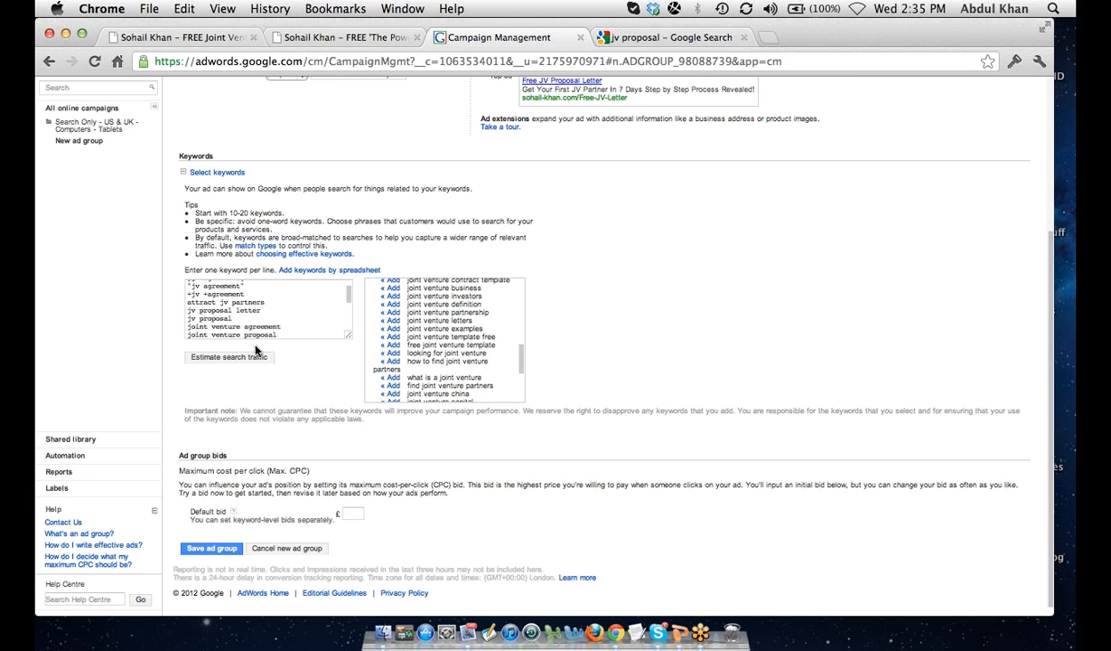
- Set the ad group's default bid to £1 and request a search traffic estimate for the keywords
{"action": "left_click", "coordinate": [206, 358]}
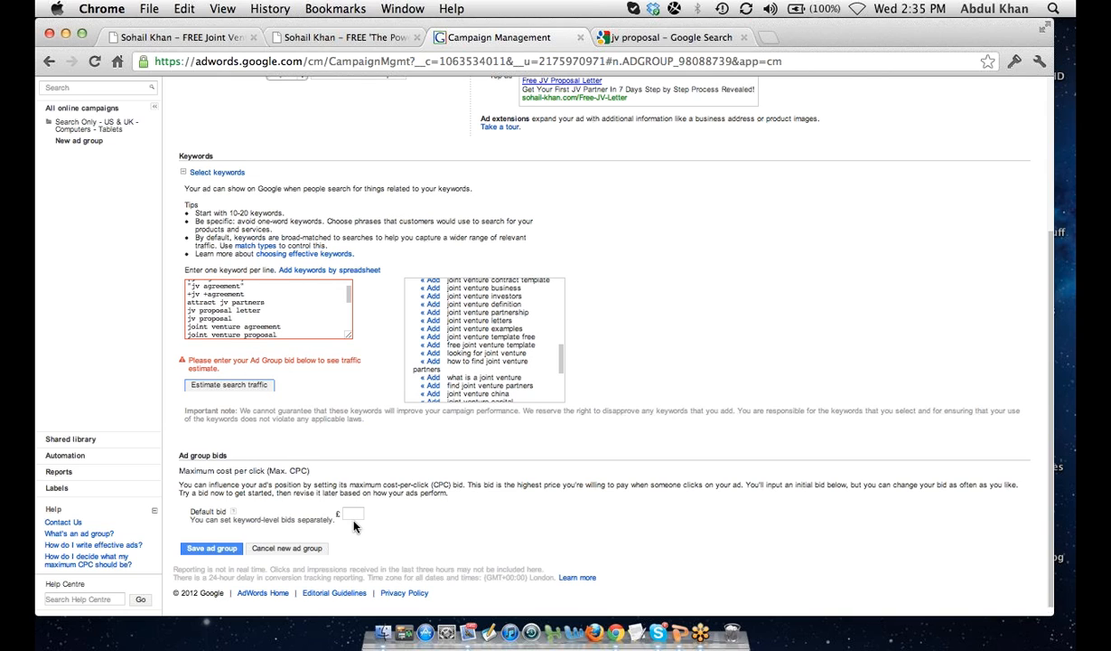
{"action": "left_click", "coordinate": [353, 515]}
{"action": "type", "text": "1"}
{"action": "left_click", "coordinate": [234, 384]}
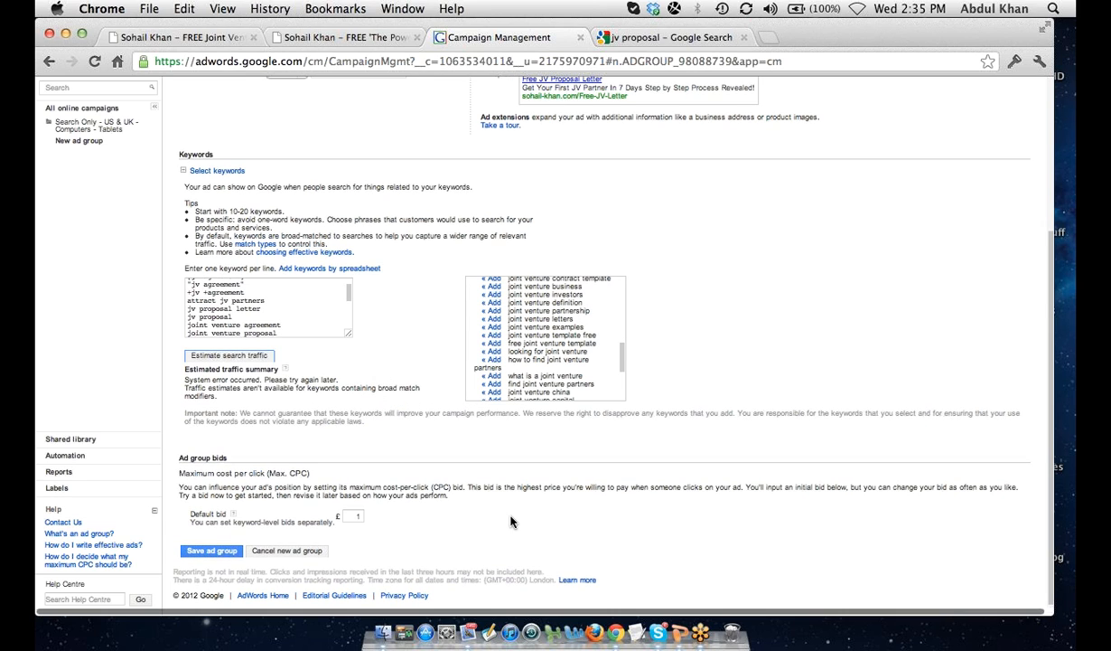
- Review the entered keyword list and compare it once more with the JV proposal letter landing page
{"action": "left_click_drag", "start_coordinate": [349, 296], "coordinate": [352, 312]}
{"action": "scroll", "coordinate": [344, 285], "scroll_direction": "up", "scroll_amount": 3}
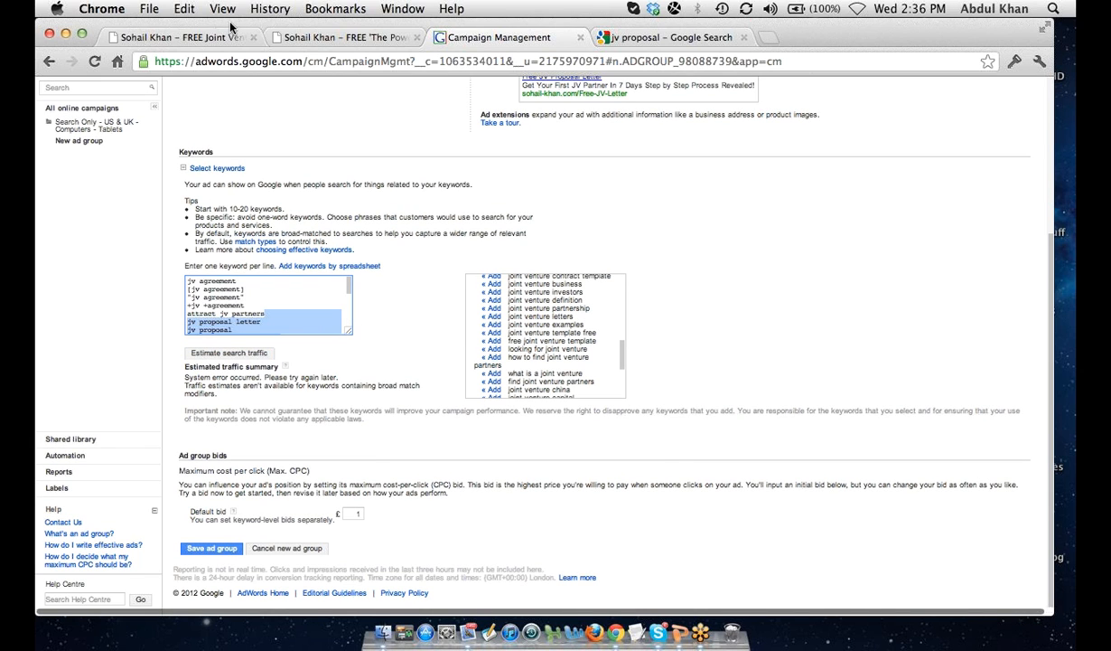
{"action": "left_click", "coordinate": [185, 37]}
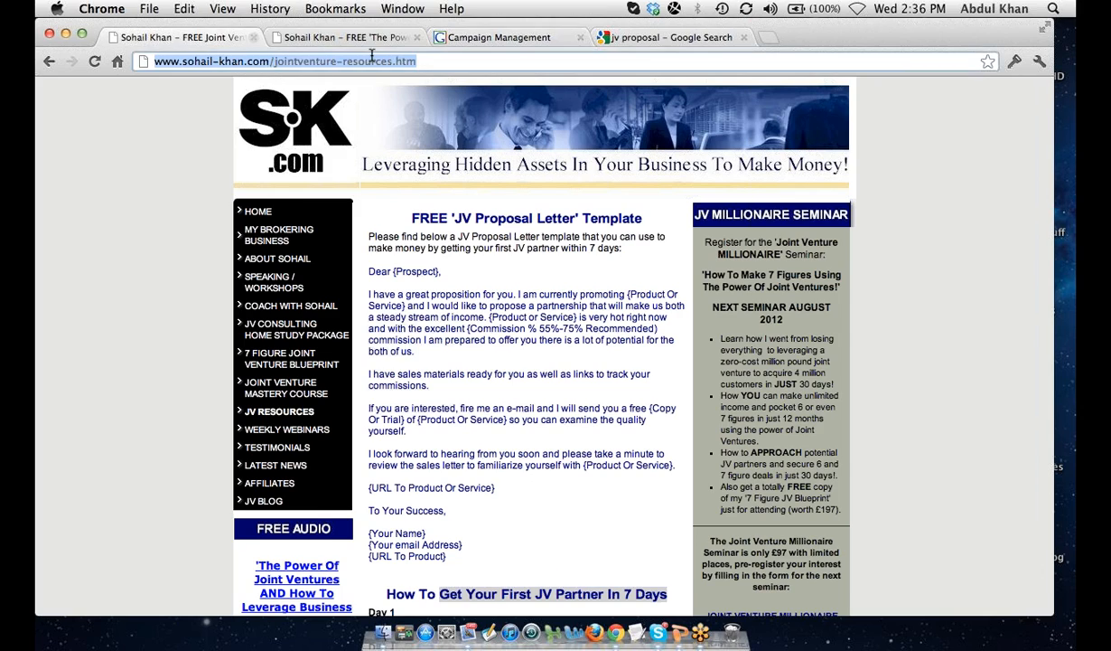
{"action": "left_click", "coordinate": [487, 34]}
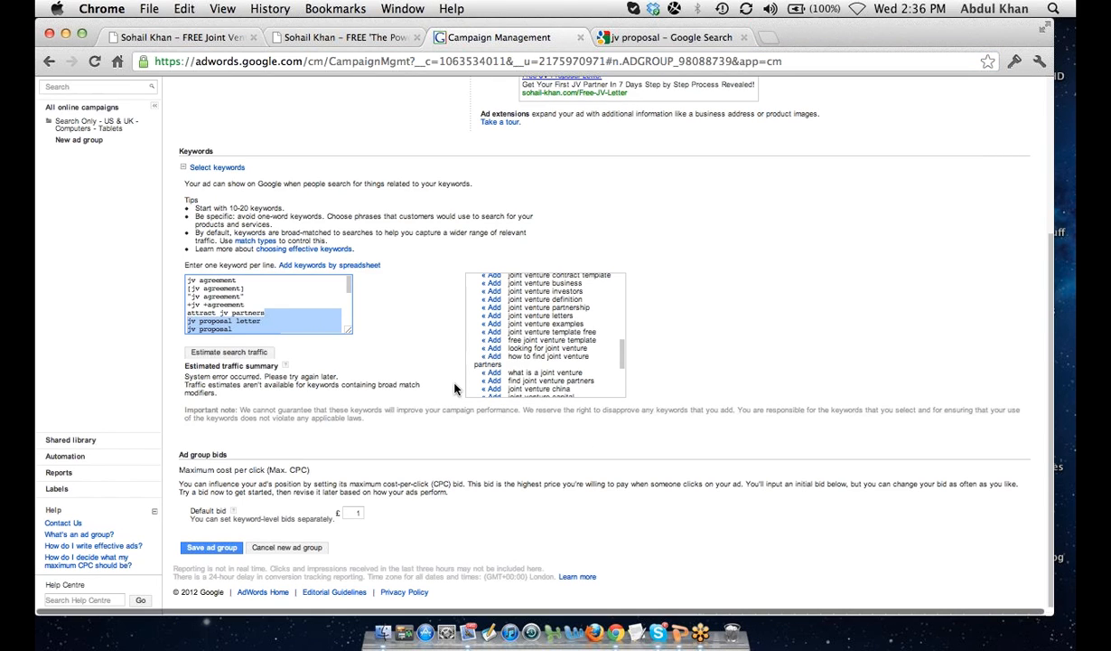
- Save the JV Agreement ad group and check the status of each of its keywords
{"action": "left_click", "coordinate": [198, 551]}
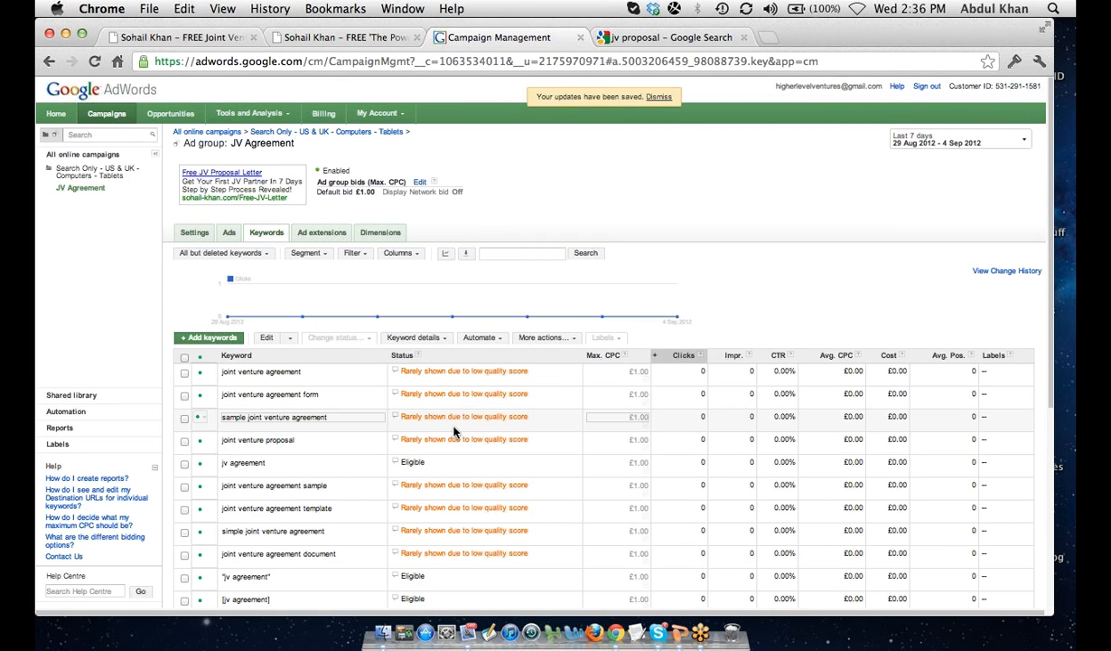
{"action": "scroll", "coordinate": [454, 432], "scroll_direction": "down", "scroll_amount": 5}
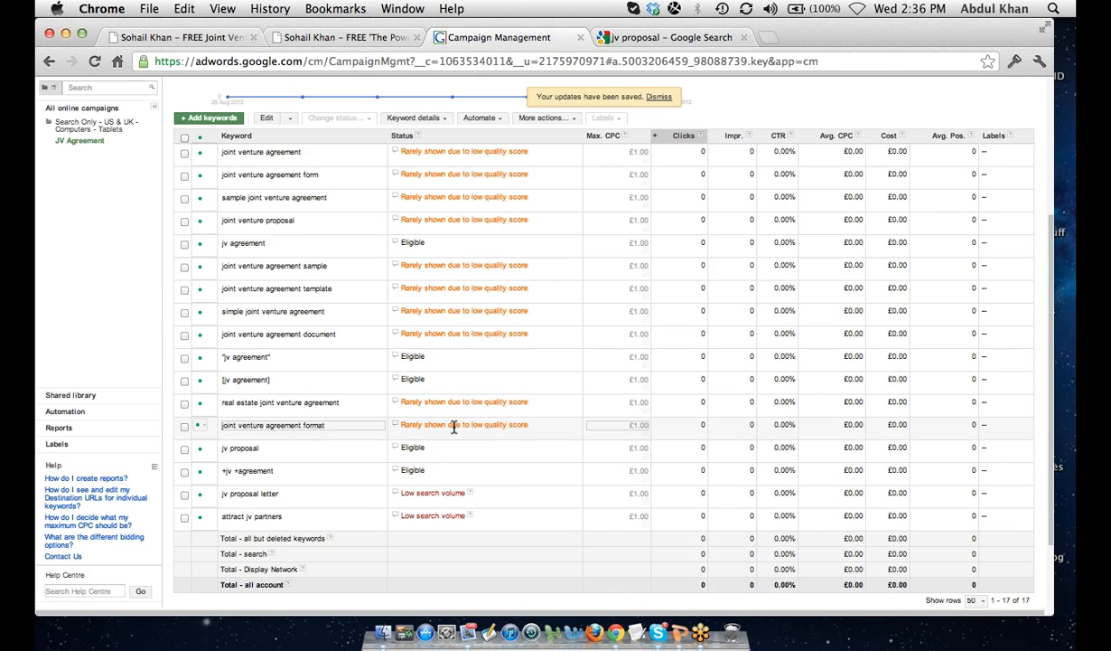
- Examine the "joint venture agreement" keyword's quality score details and compare the keyword list with the JV proposal letter landing page
{"action": "scroll", "coordinate": [454, 429], "scroll_direction": "down", "scroll_amount": 2}
{"action": "scroll", "coordinate": [456, 415], "scroll_direction": "up", "scroll_amount": 4}
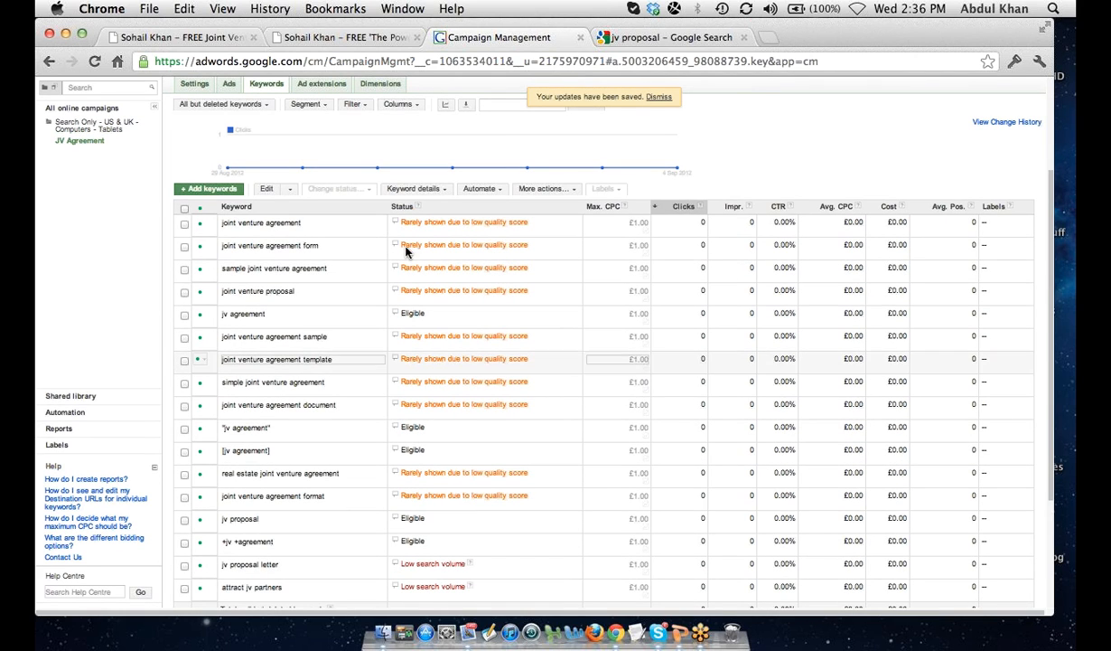
{"action": "mouse_move", "coordinate": [395, 226]}
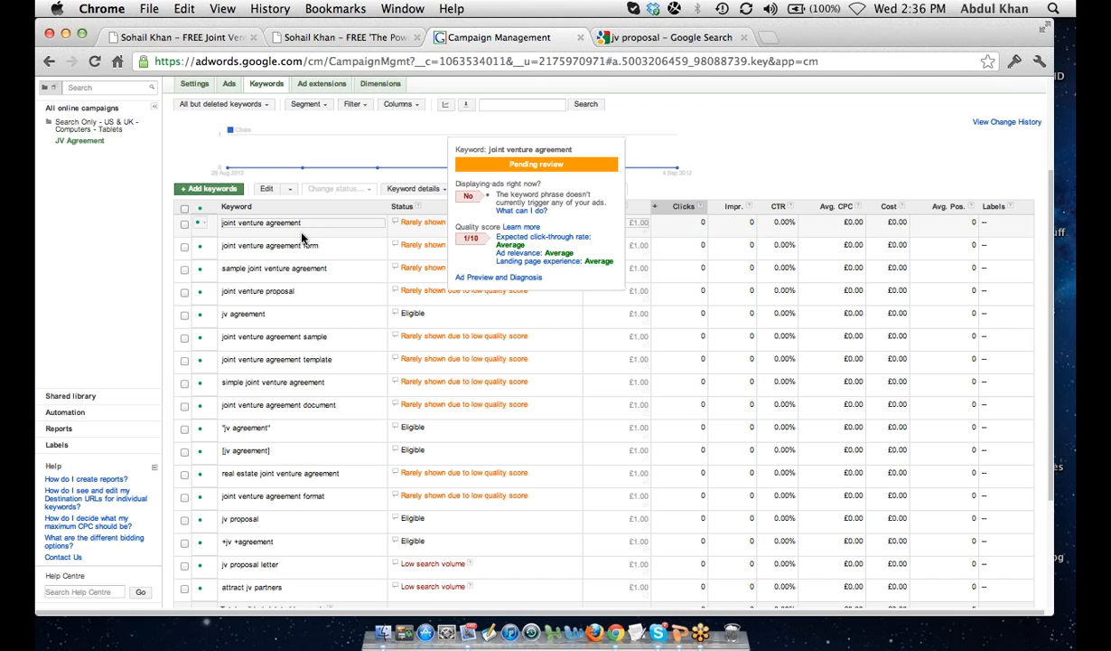
{"action": "left_click", "coordinate": [269, 298]}
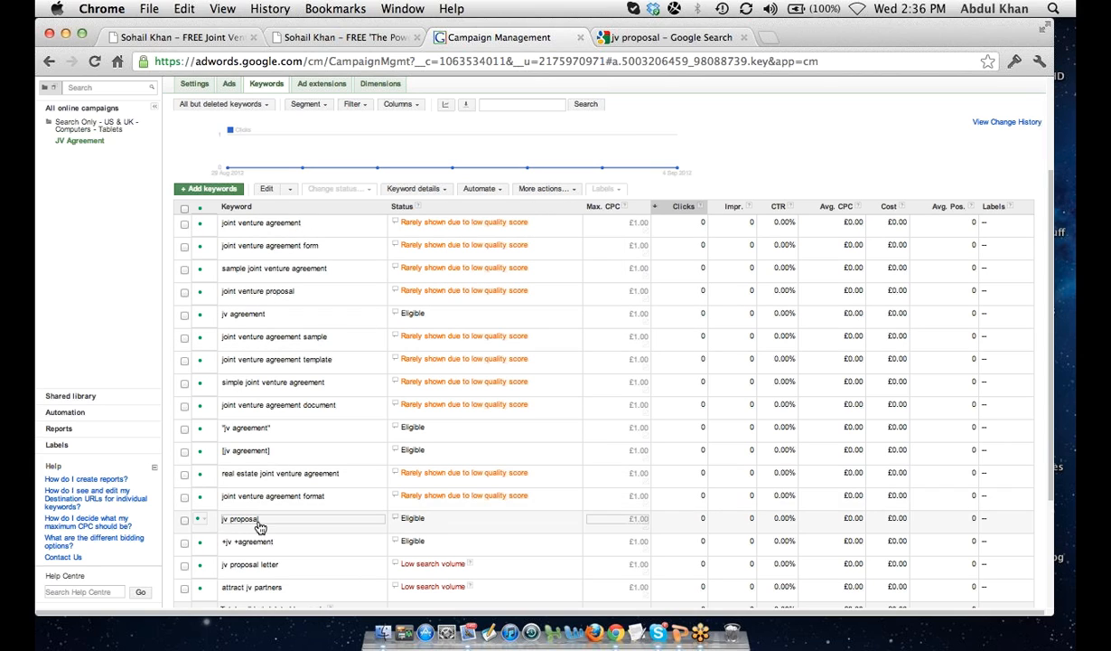
{"action": "left_click", "coordinate": [214, 40]}
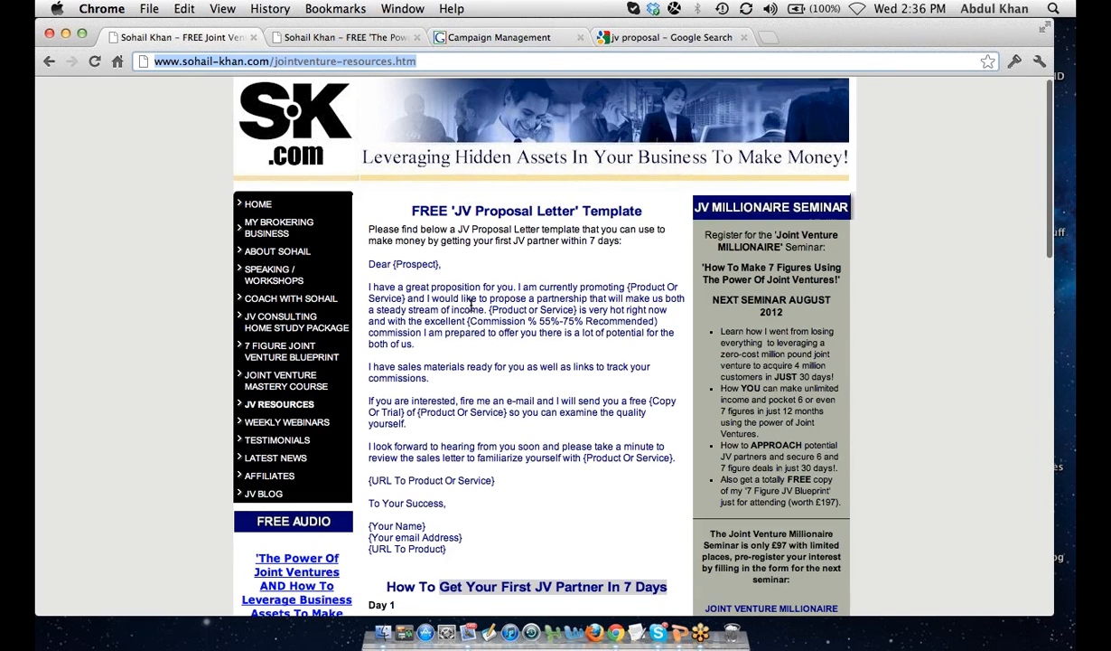
{"action": "scroll", "coordinate": [471, 305], "scroll_direction": "down", "scroll_amount": 10}
{"action": "scroll", "coordinate": [471, 306], "scroll_direction": "up", "scroll_amount": 10}
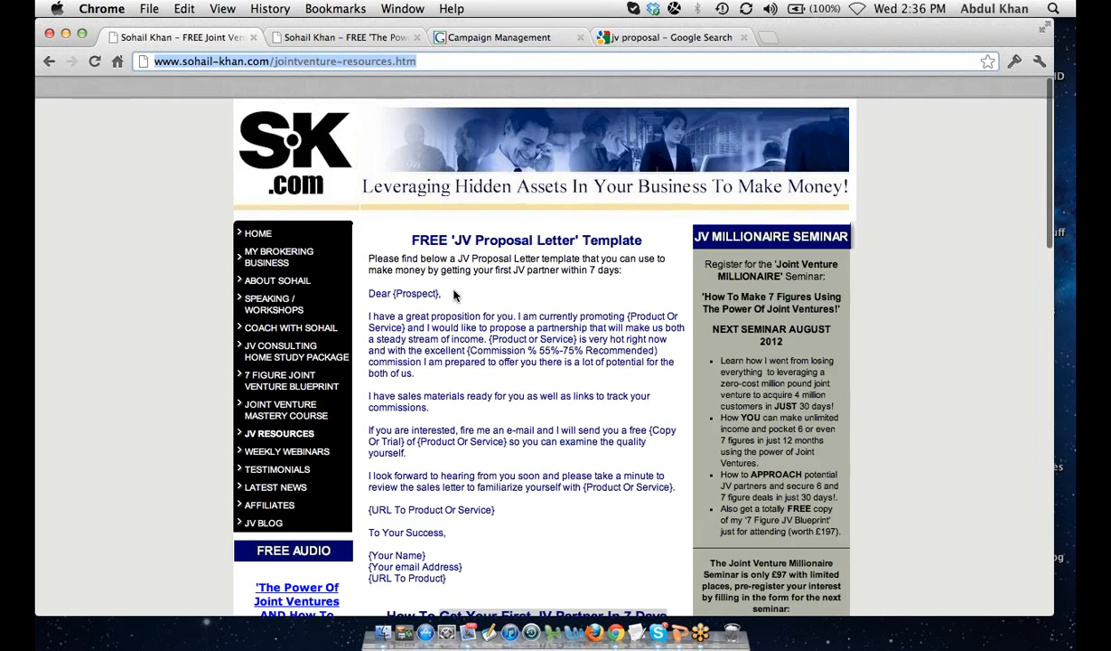
{"action": "left_click", "coordinate": [468, 44]}
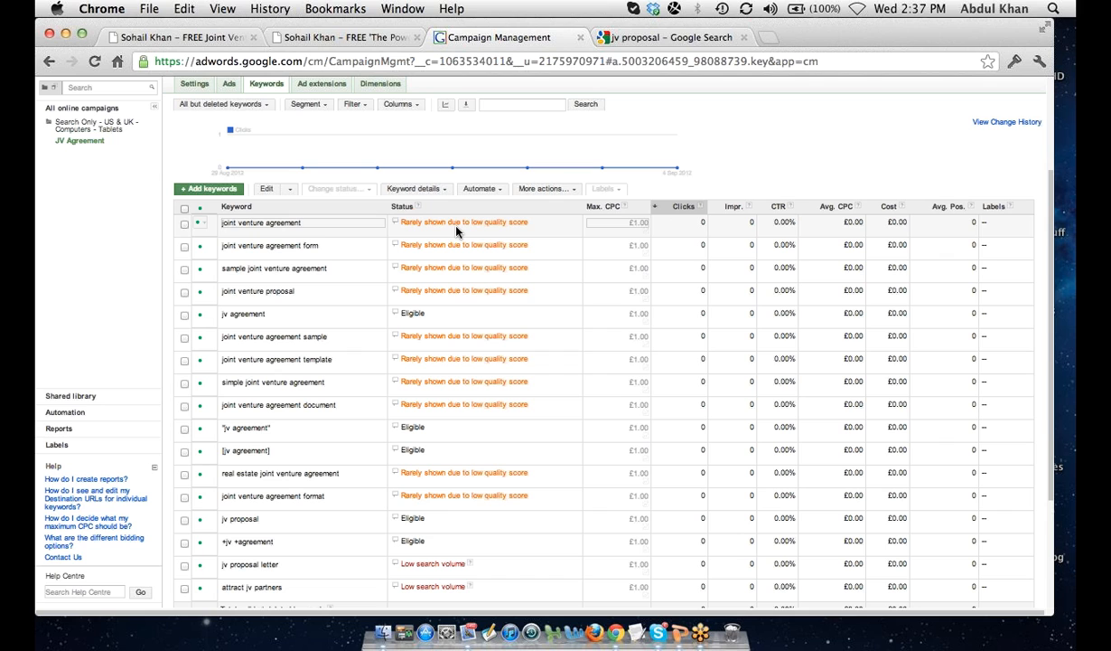
{"action": "scroll", "coordinate": [457, 231], "scroll_direction": "down", "scroll_amount": 3}
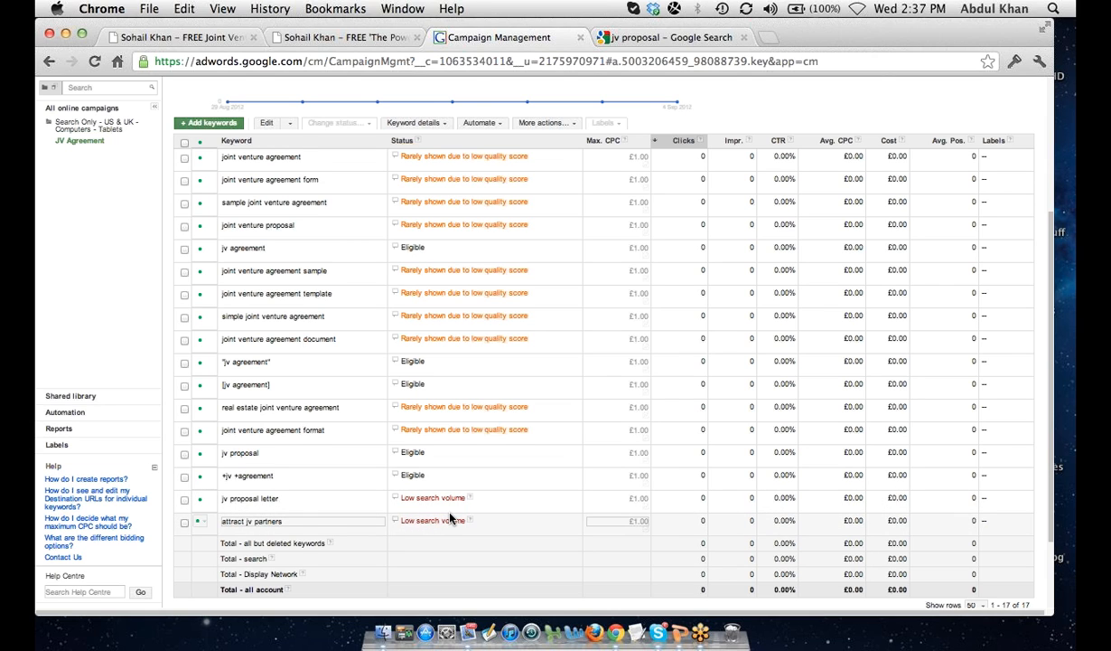
{"action": "scroll", "coordinate": [450, 517], "scroll_direction": "up", "scroll_amount": 1}
{"action": "scroll", "coordinate": [450, 517], "scroll_direction": "up", "scroll_amount": 5}
- Add a second text ad with the headline "Looking for JV's?" to the JV Agreement ad group and save it
{"action": "left_click", "coordinate": [228, 234]}
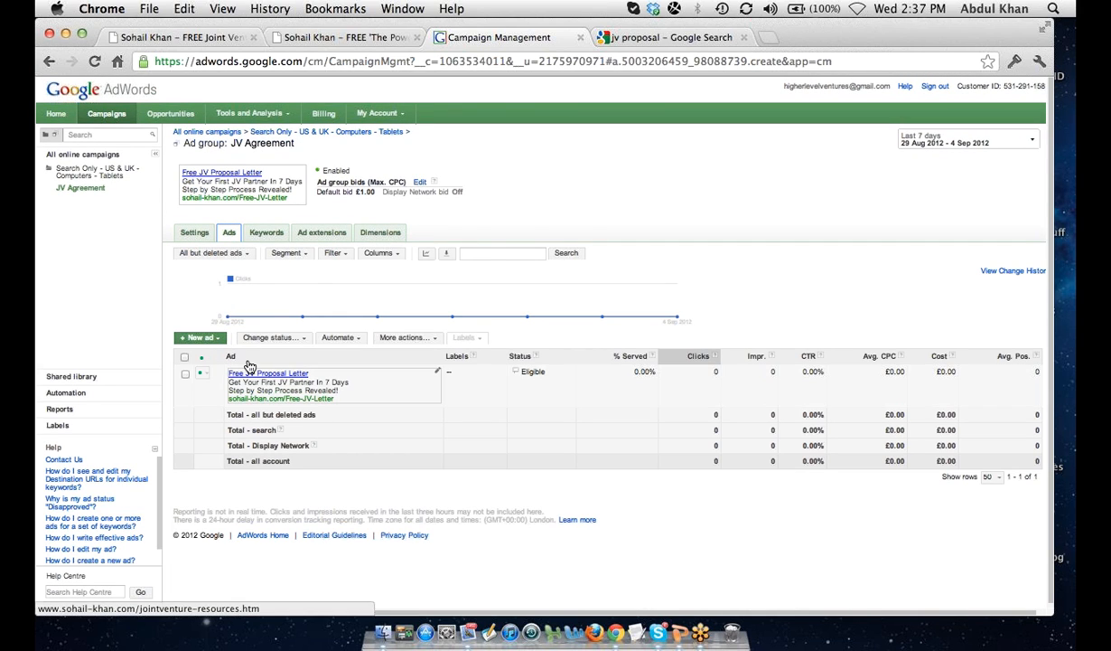
{"action": "left_click", "coordinate": [220, 340]}
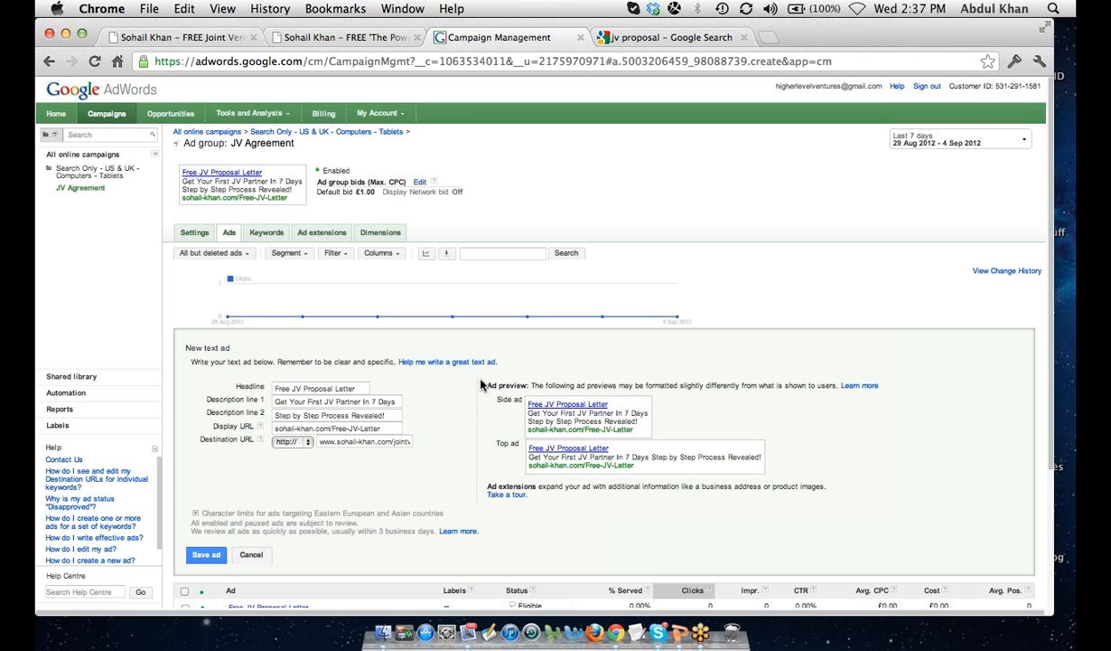
{"action": "left_click", "coordinate": [359, 388]}
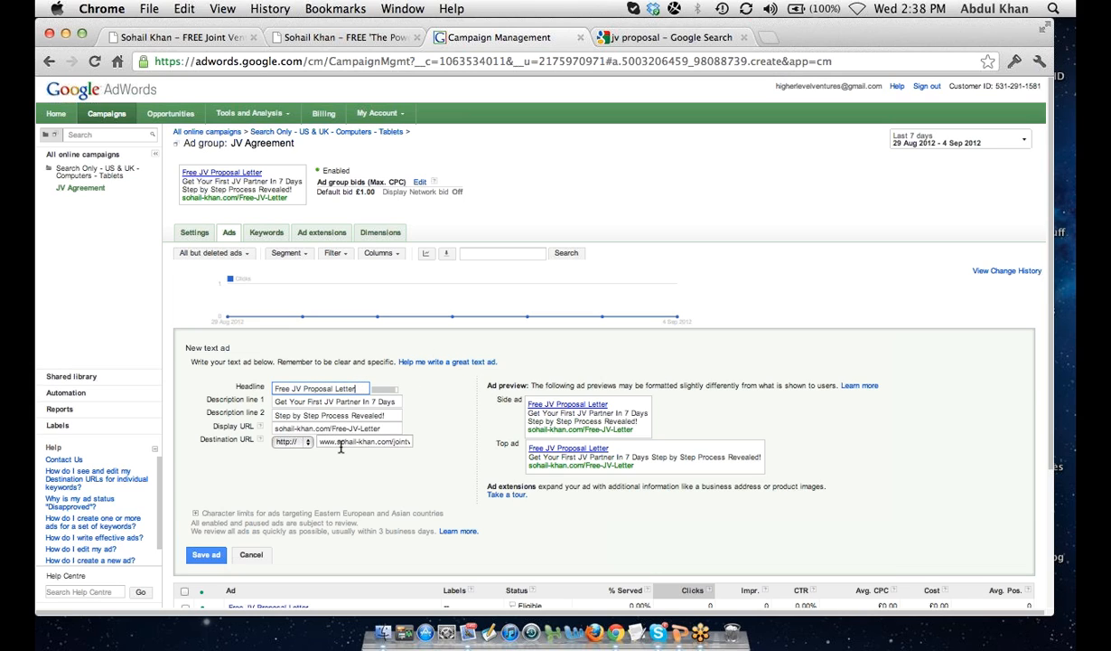
{"action": "left_click_drag", "start_coordinate": [355, 388], "coordinate": [283, 390]}
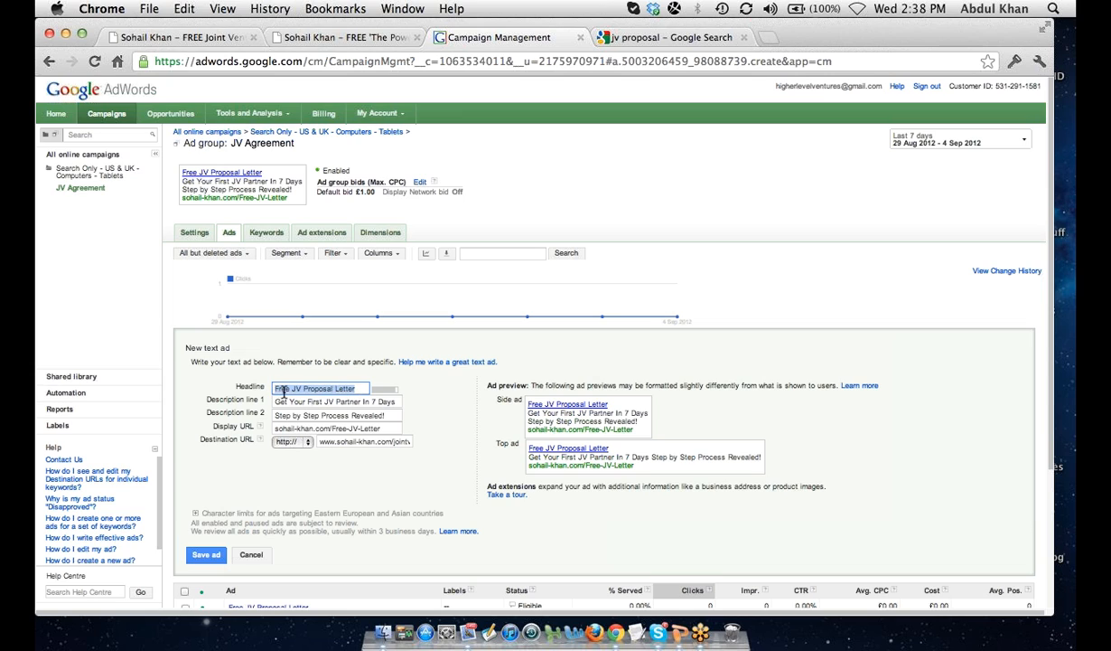
{"action": "type", "text": "Lookin"}
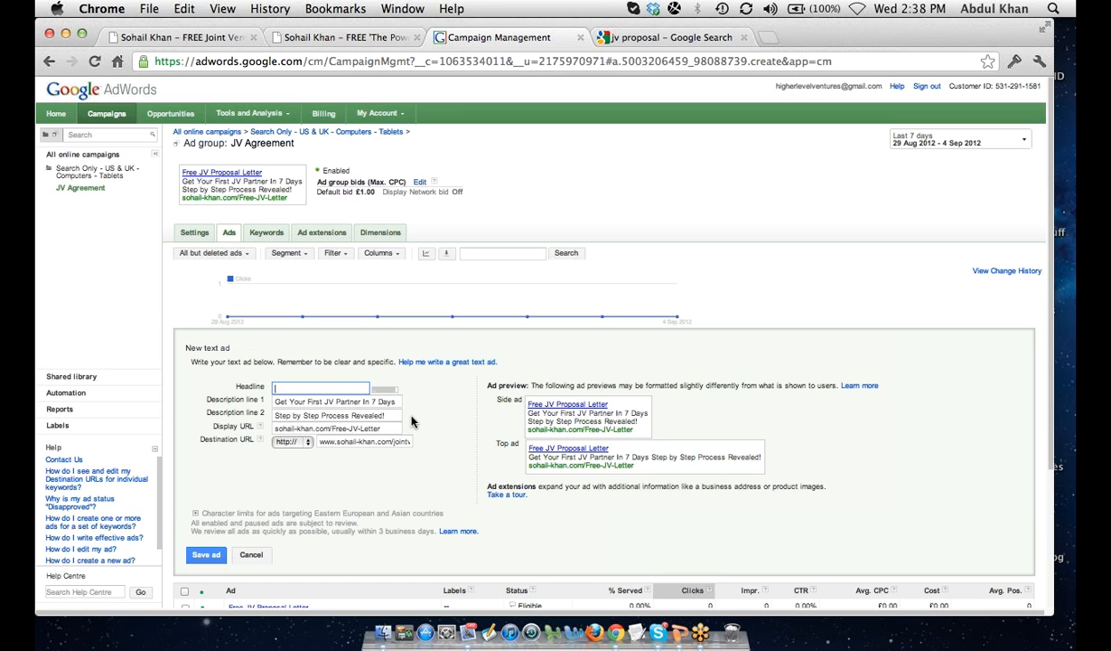
{"action": "type", "text": "g for "}
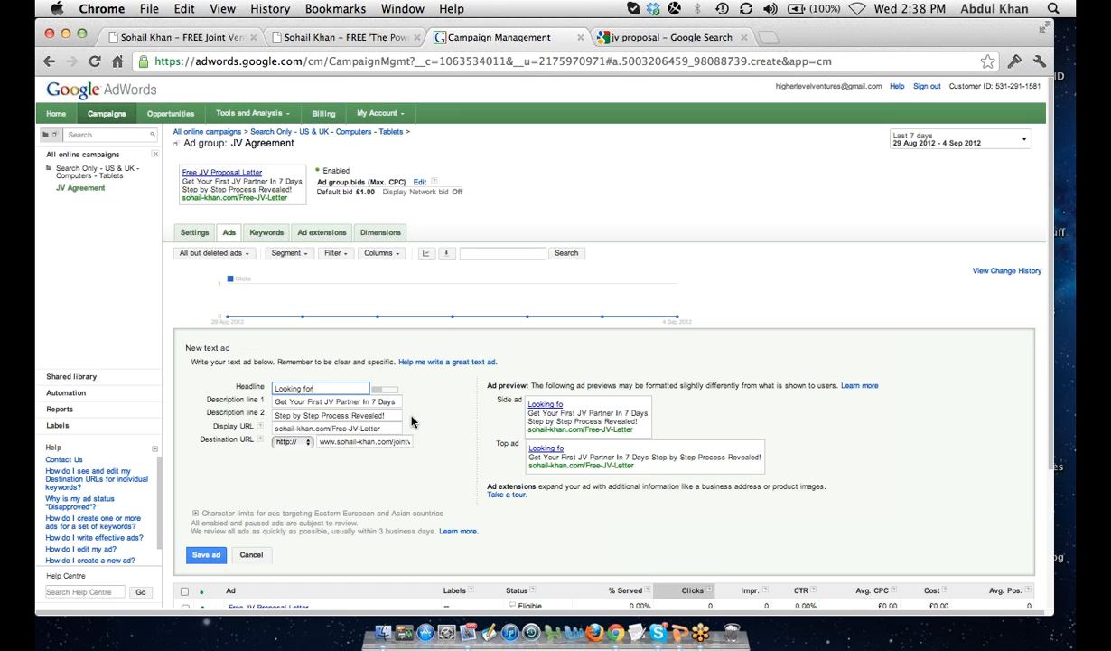
{"action": "type", "text": "JV's?"}
{"action": "left_click", "coordinate": [196, 556]}
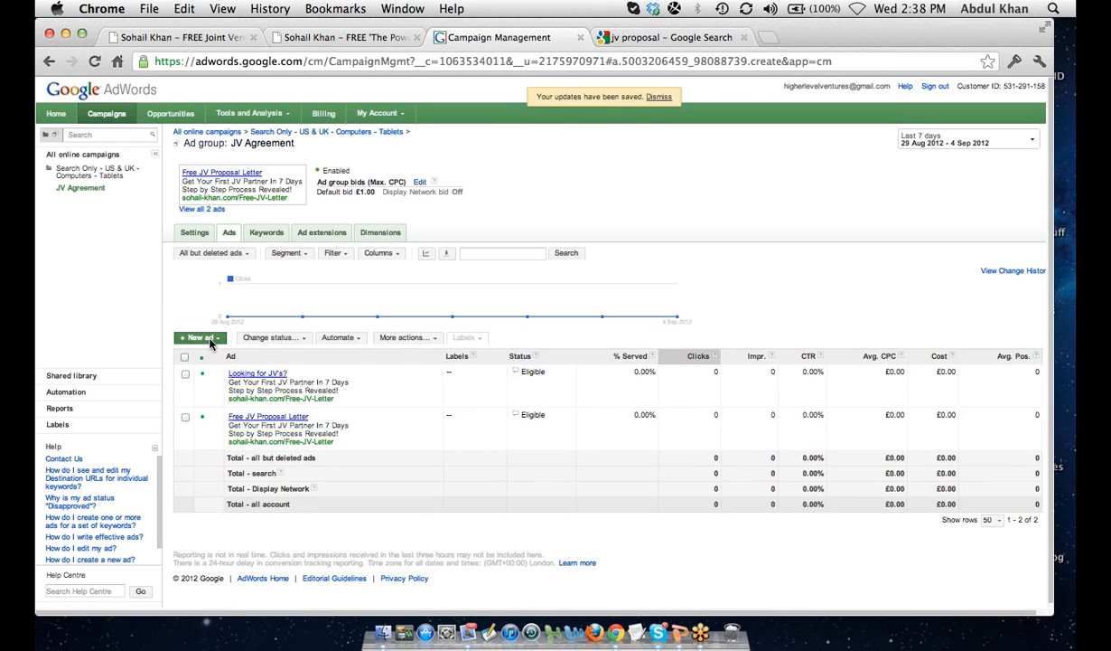
{"action": "left_click", "coordinate": [201, 332]}
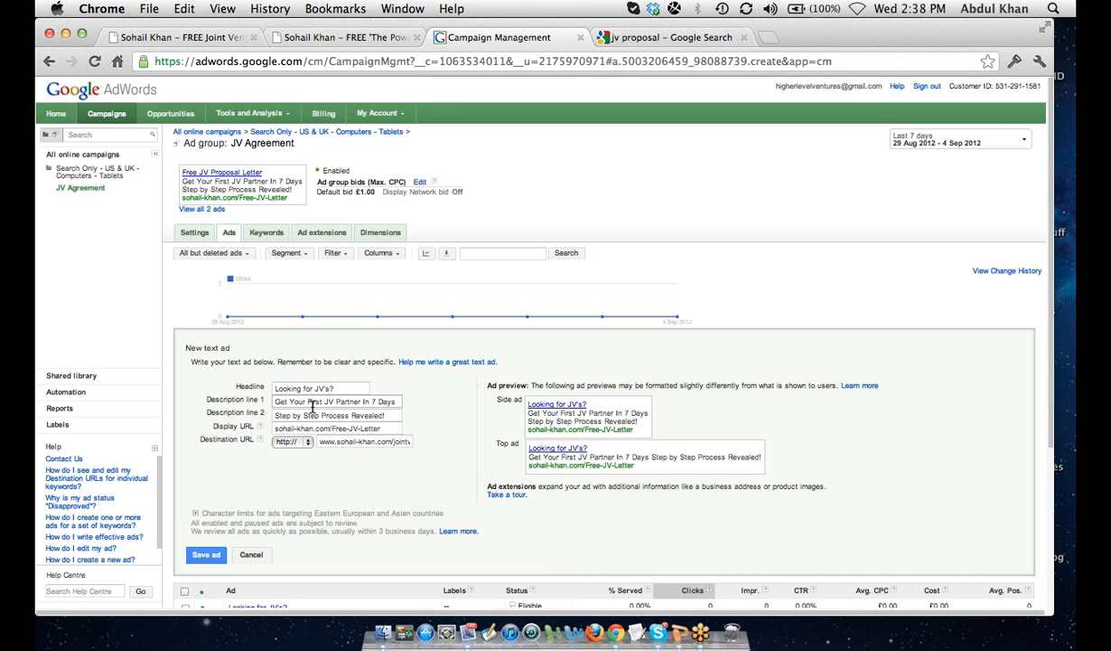
{"action": "left_click", "coordinate": [333, 388]}
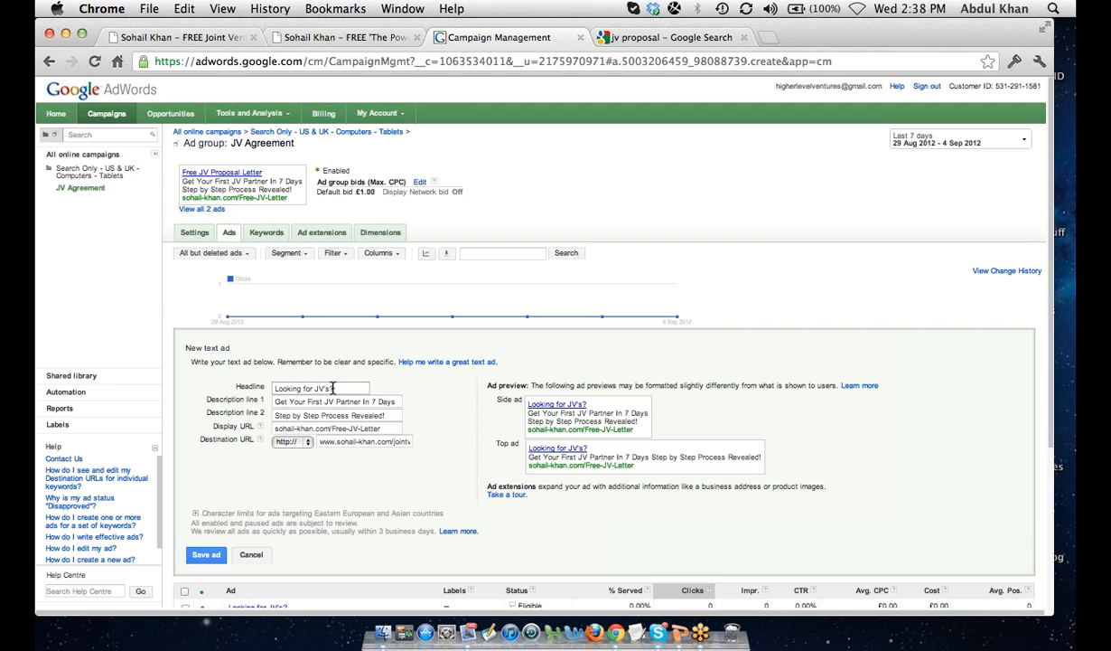
{"action": "left_click_drag", "start_coordinate": [332, 388], "coordinate": [235, 387]}
{"action": "type", "text": "Joini"}
{"action": "key", "text": "BackSpace"}
{"action": "type", "text": "t Venture Agreements?"}
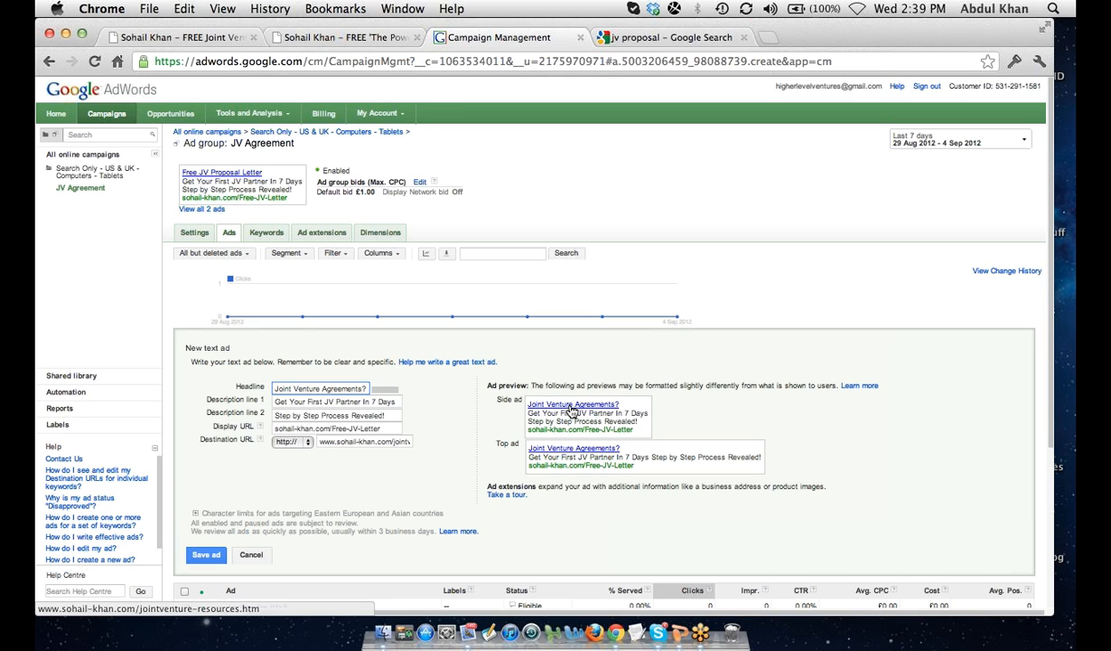
- Check the draft ad's headline against the JV proposal letter landing page and the ad group's keyword list
{"action": "left_click", "coordinate": [160, 40]}
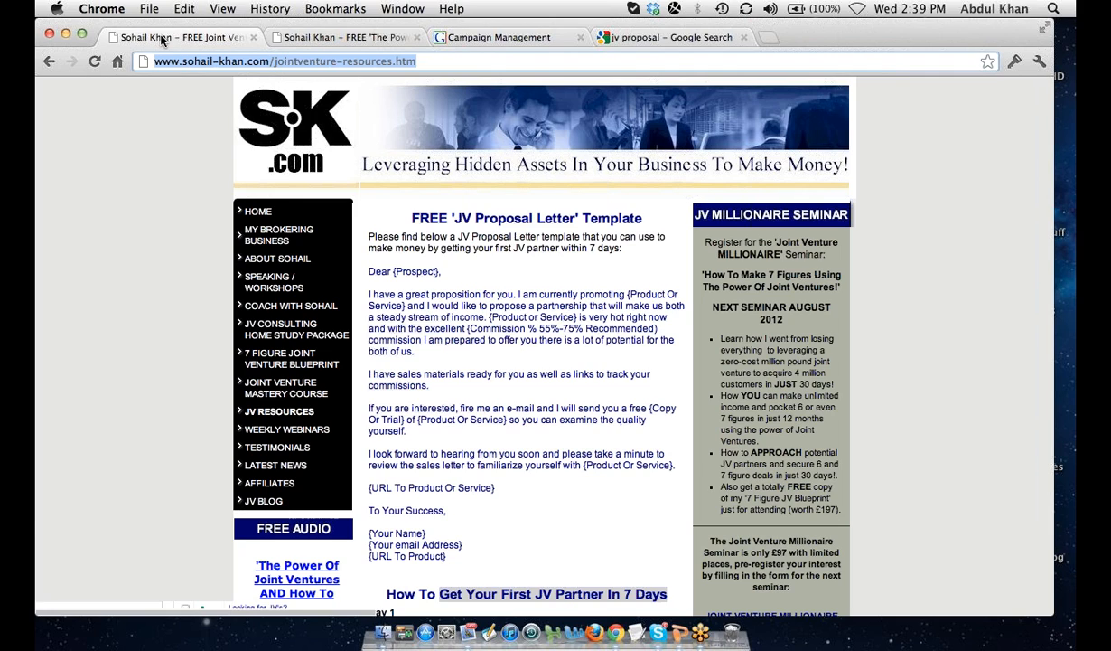
{"action": "left_click", "coordinate": [523, 40]}
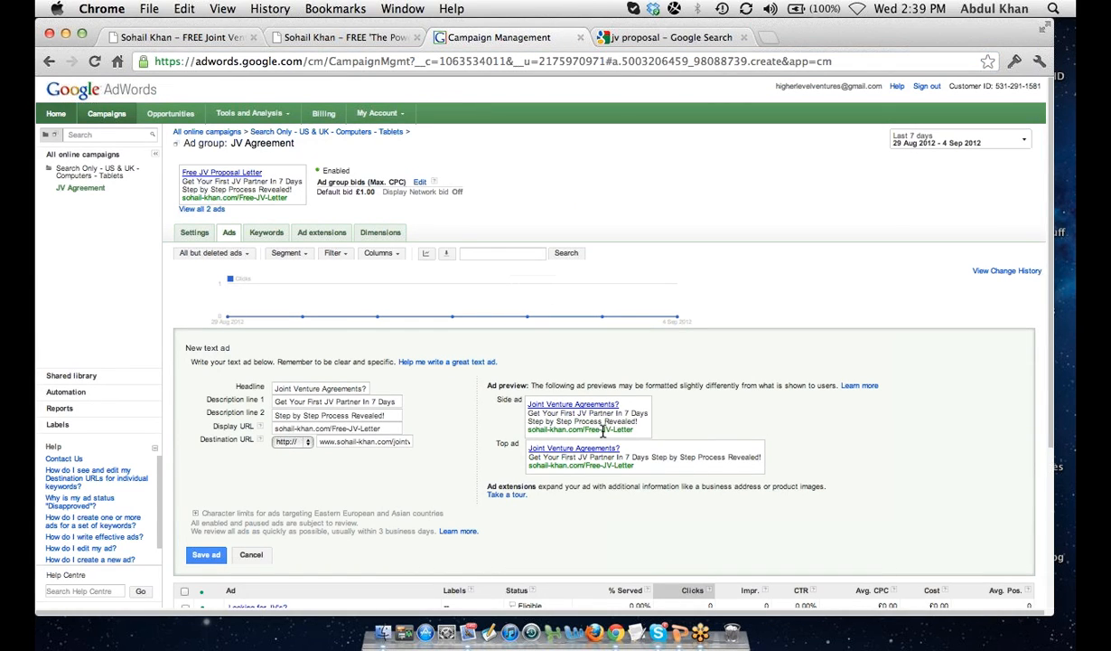
{"action": "left_click", "coordinate": [267, 235]}
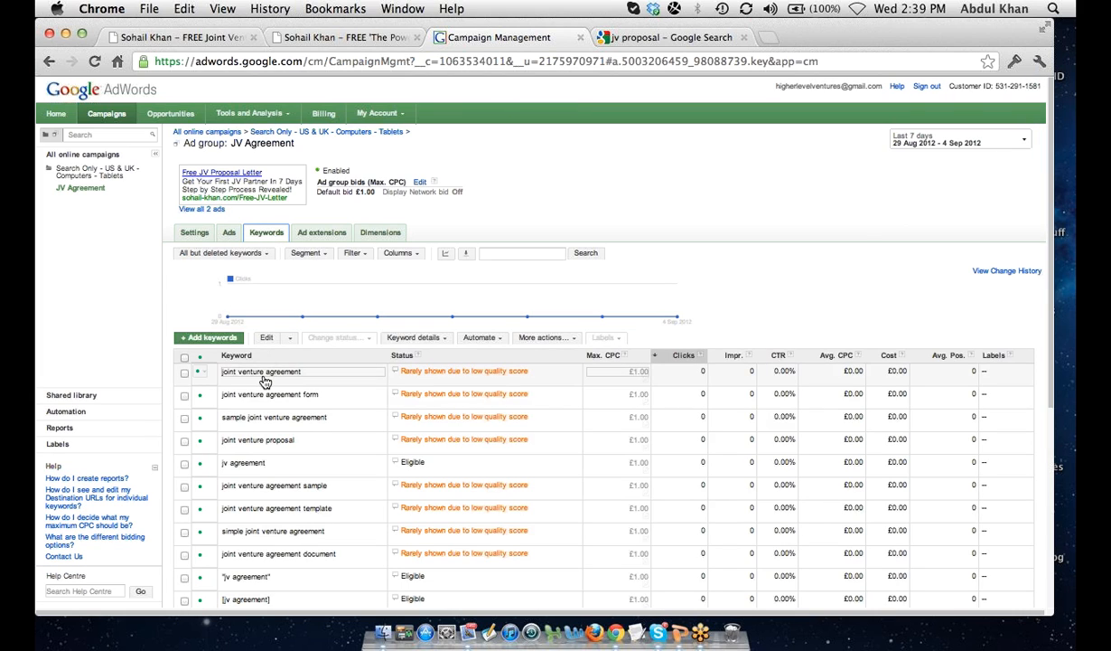
- Add a third text ad with the headline "Joint Venture Agreement?" to the JV Agreement ad group and save it
{"action": "left_click", "coordinate": [226, 235]}
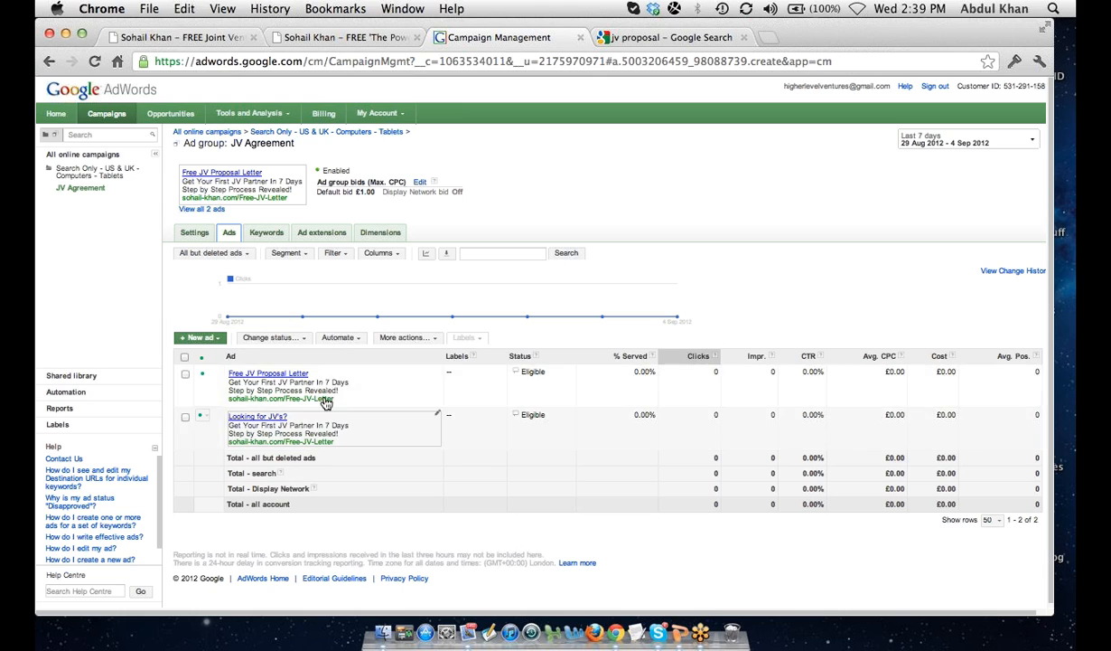
{"action": "left_click", "coordinate": [201, 337]}
{"action": "left_click", "coordinate": [345, 389]}
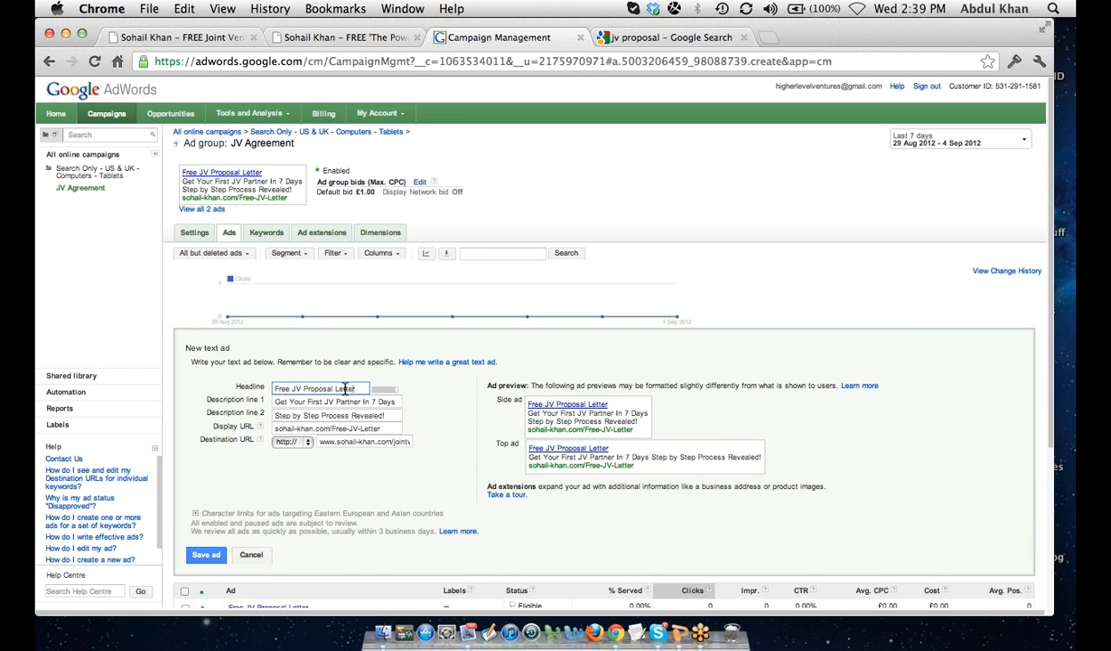
{"action": "left_click", "coordinate": [237, 387]}
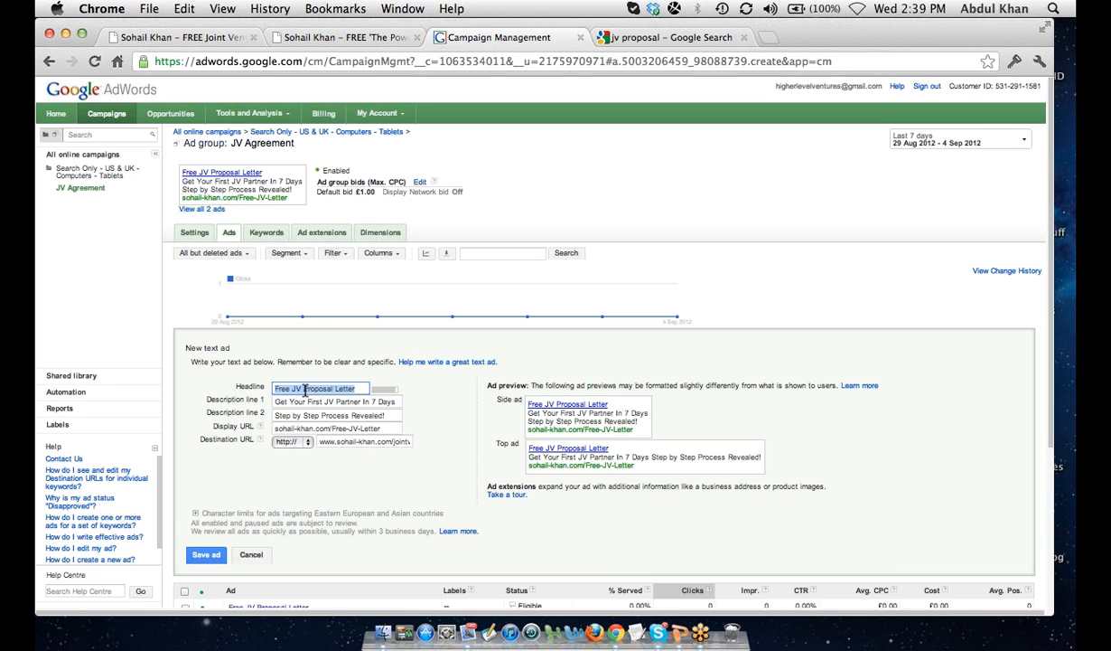
{"action": "type", "text": "Joint Ventir"}
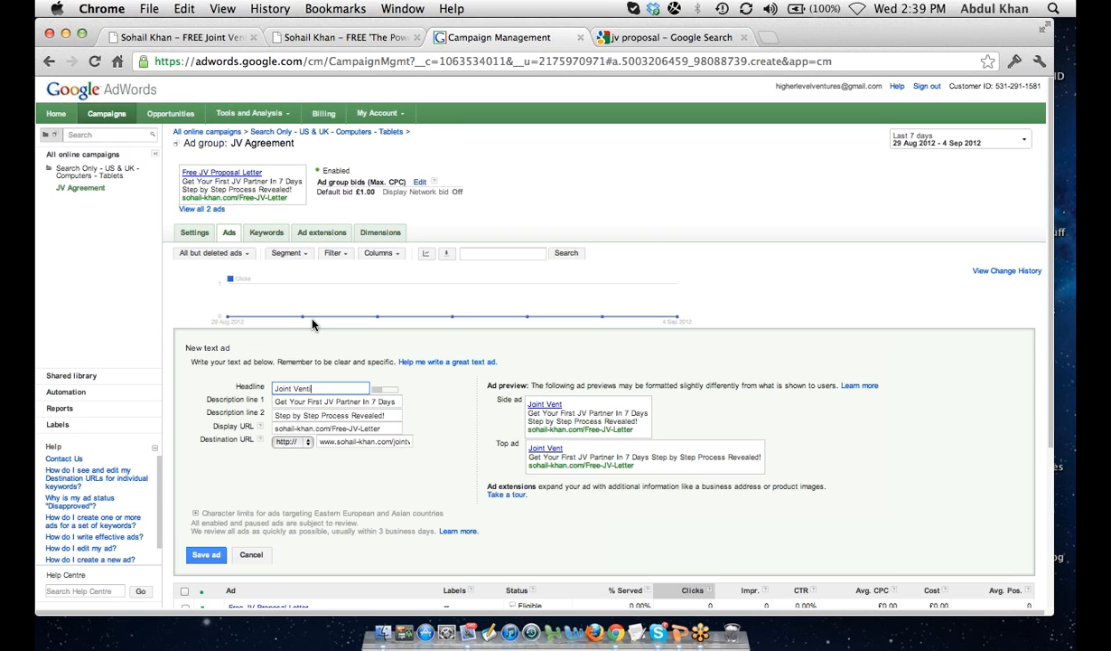
{"action": "key", "text": "BackSpace"}
{"action": "key", "text": "BackSpace"}
{"action": "type", "text": "ure Agreement?"}
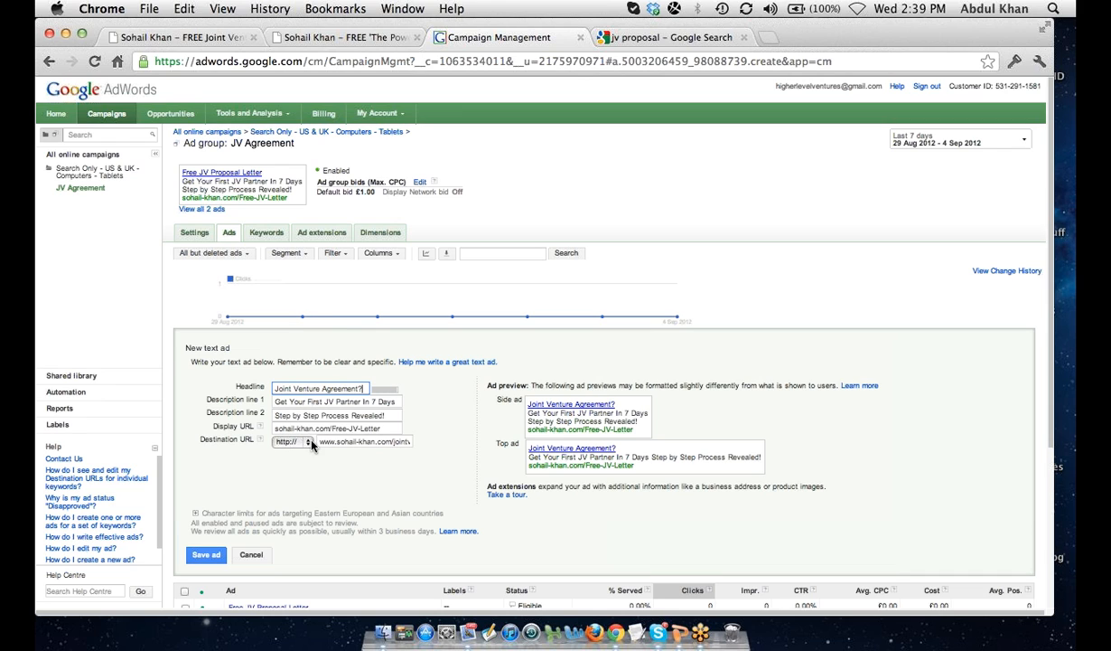
{"action": "left_click", "coordinate": [221, 547]}
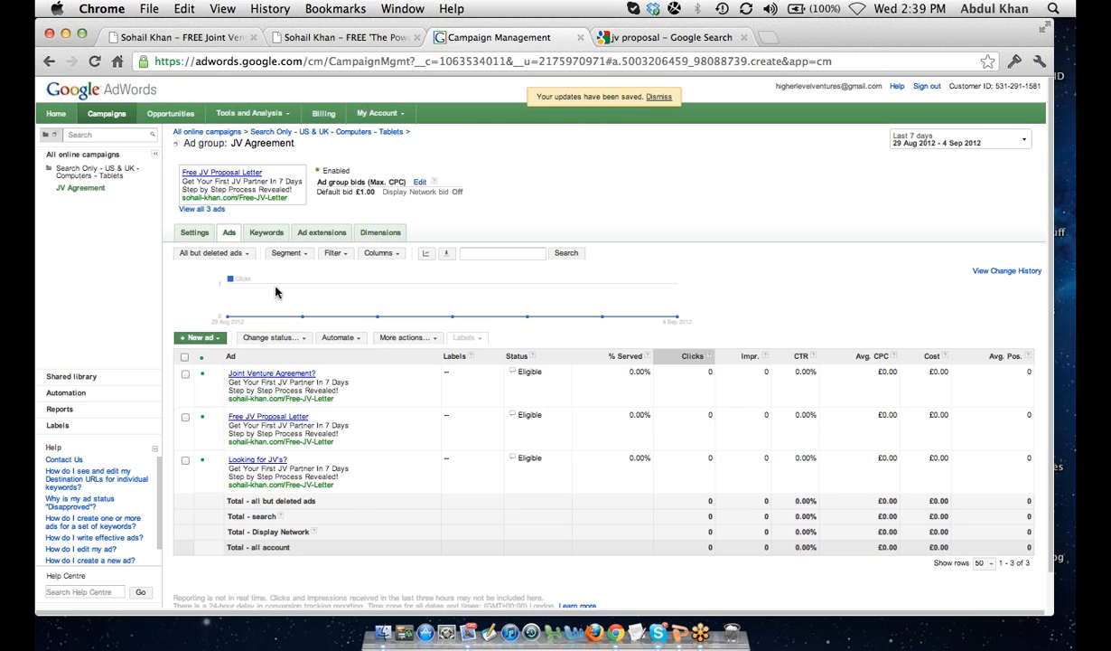
- Check the landing page once more and open the account's conversion tracking page
{"action": "left_click", "coordinate": [202, 39]}
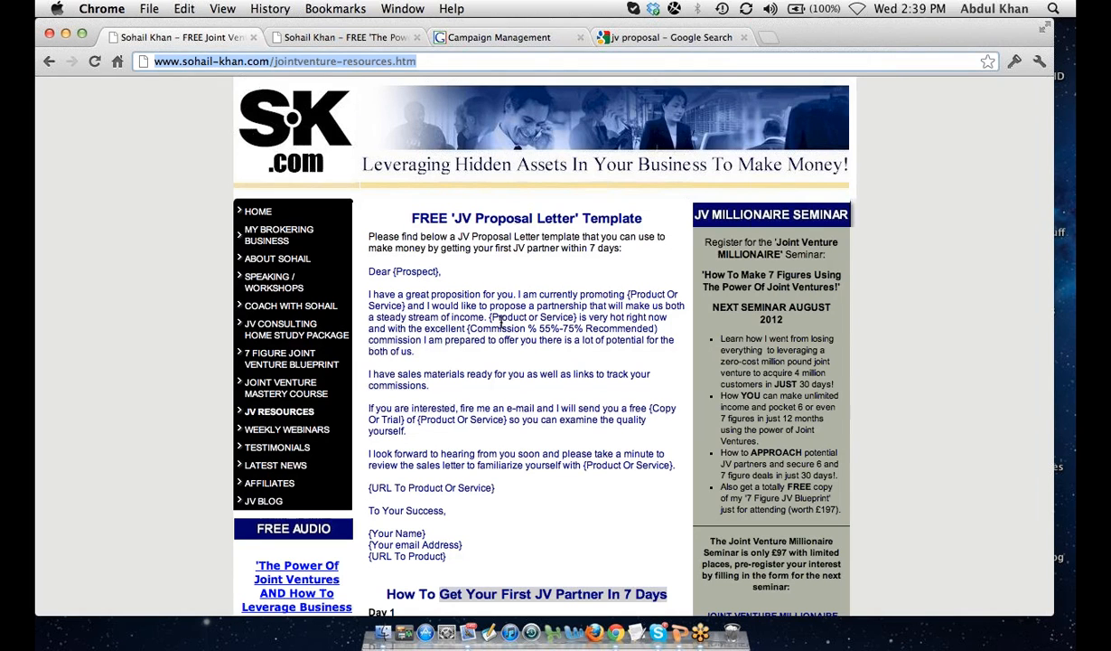
{"action": "left_click", "coordinate": [488, 40]}
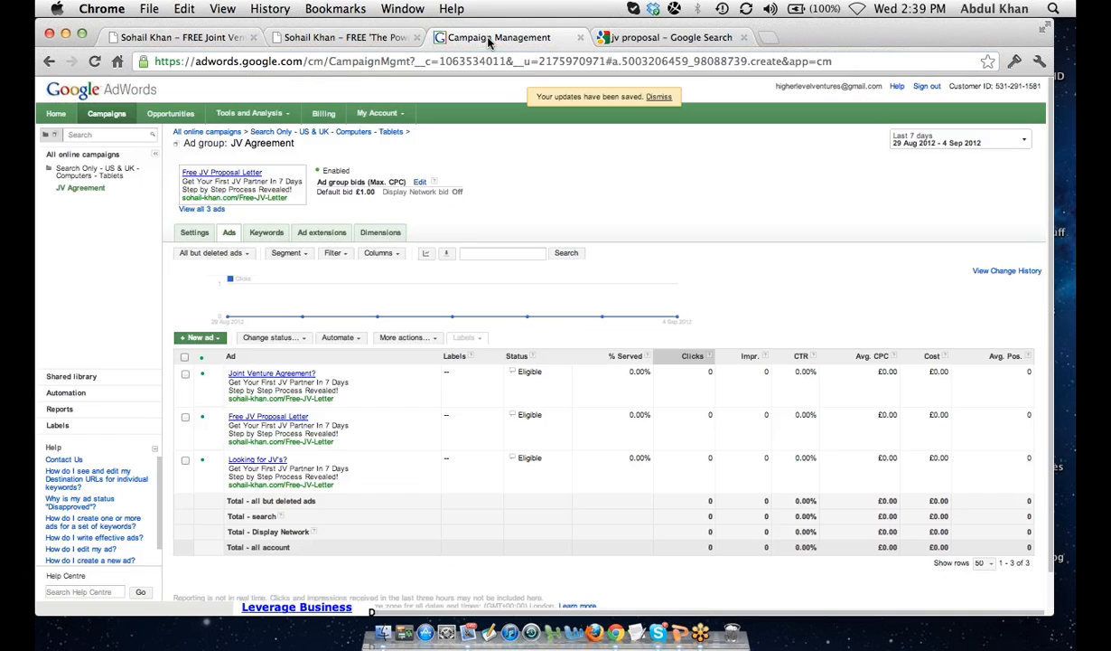
{"action": "left_click", "coordinate": [279, 117]}
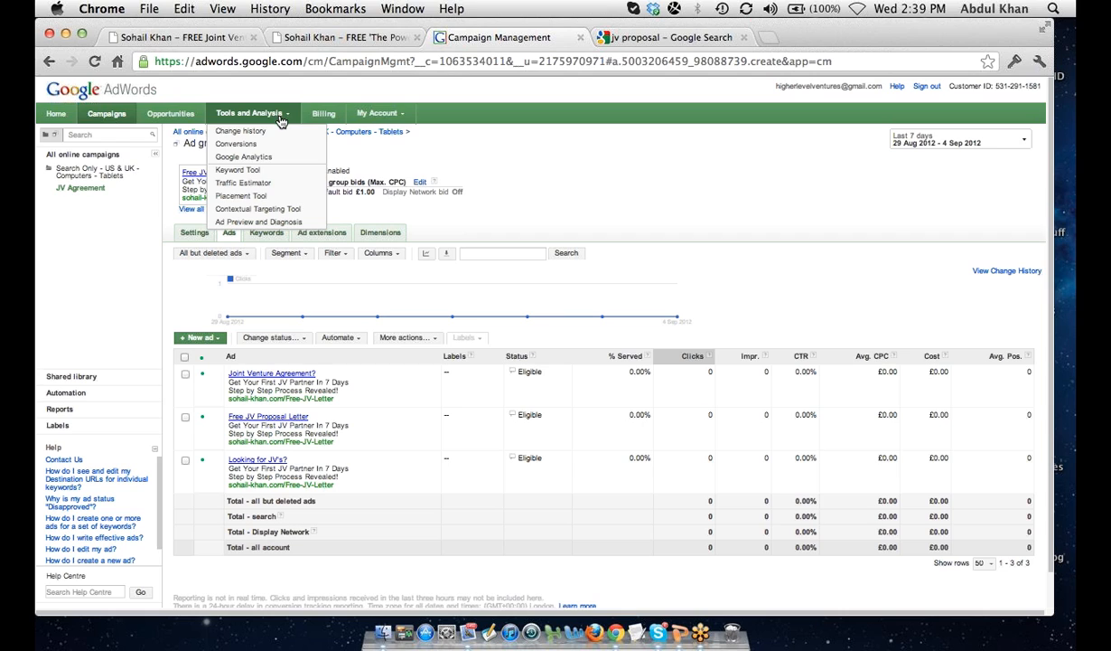
{"action": "left_click", "coordinate": [235, 147]}
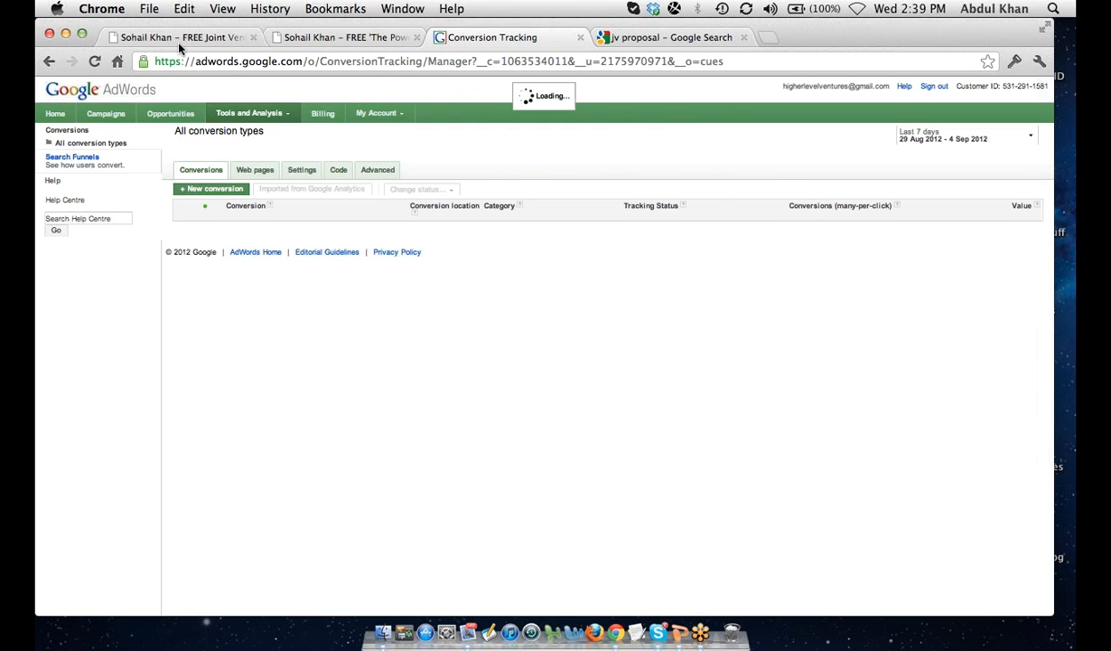
- Examine the full JV proposal letter landing page, including its offers, contact options and sign-up form, for visitor actions to track as conversions
{"action": "left_click", "coordinate": [180, 41]}
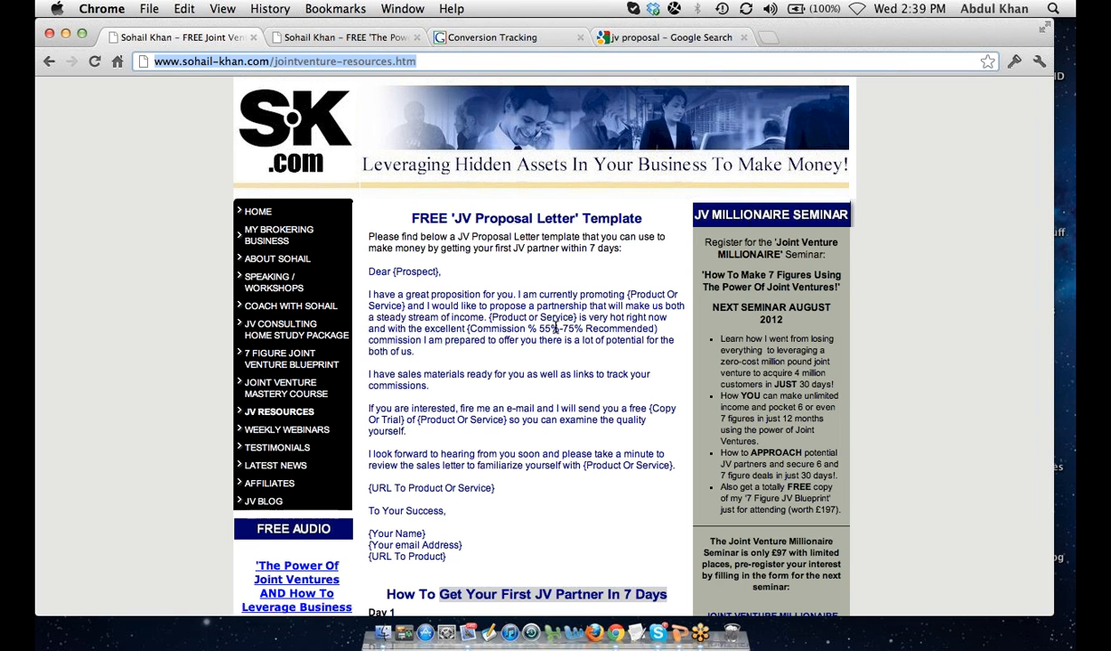
{"action": "scroll", "coordinate": [556, 327], "scroll_direction": "down", "scroll_amount": 10}
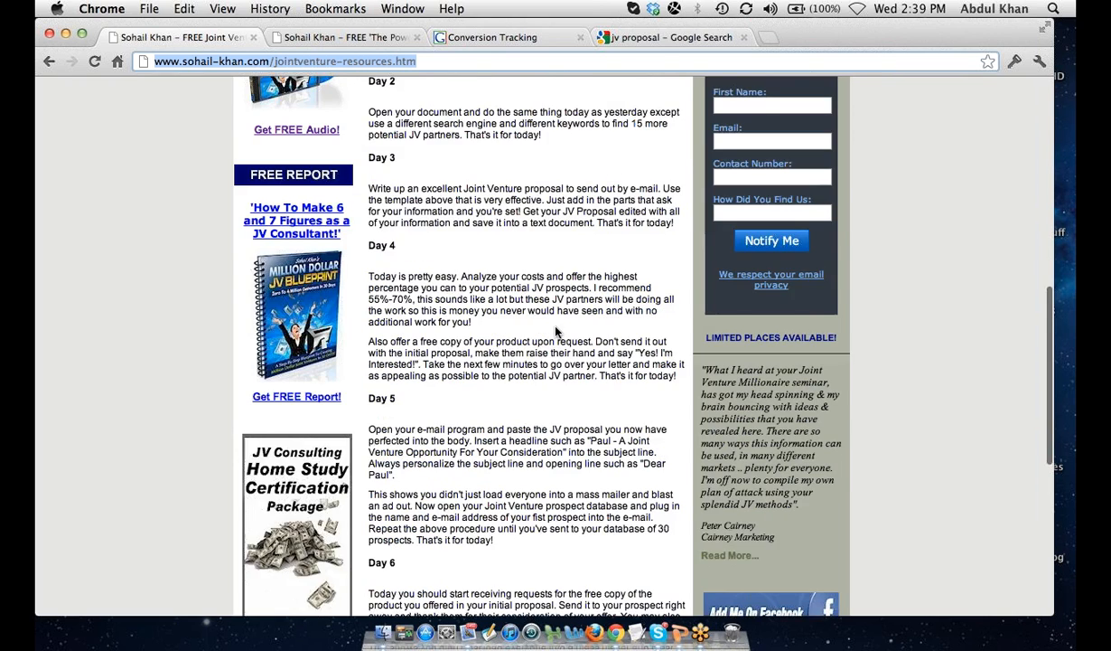
{"action": "scroll", "coordinate": [558, 327], "scroll_direction": "down", "scroll_amount": 8}
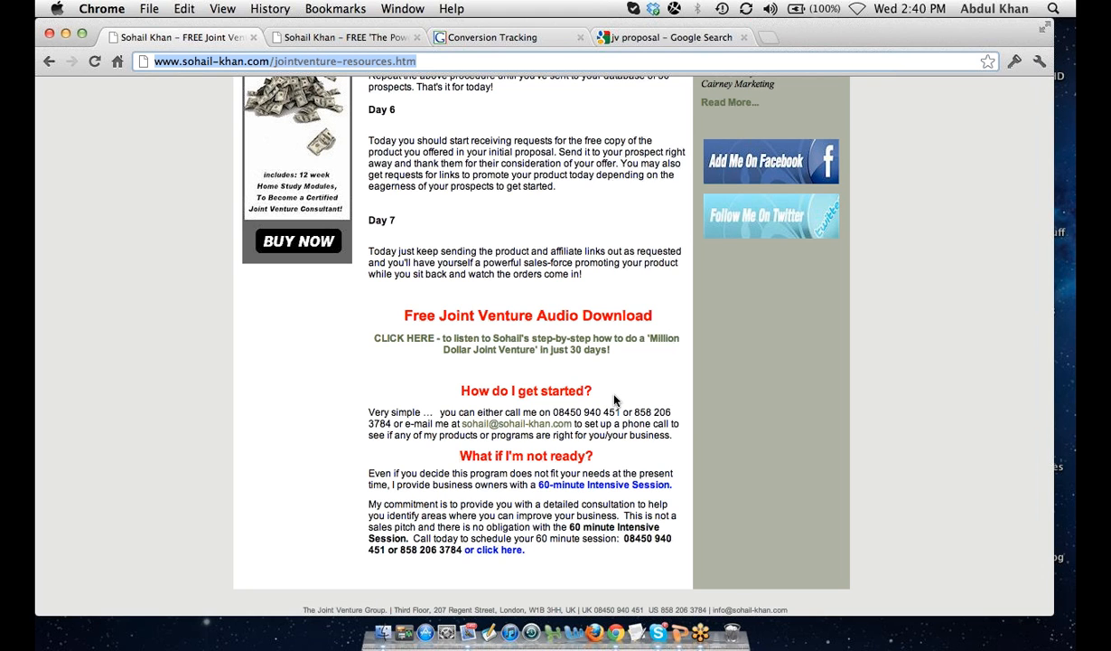
{"action": "scroll", "coordinate": [614, 400], "scroll_direction": "up", "scroll_amount": 5}
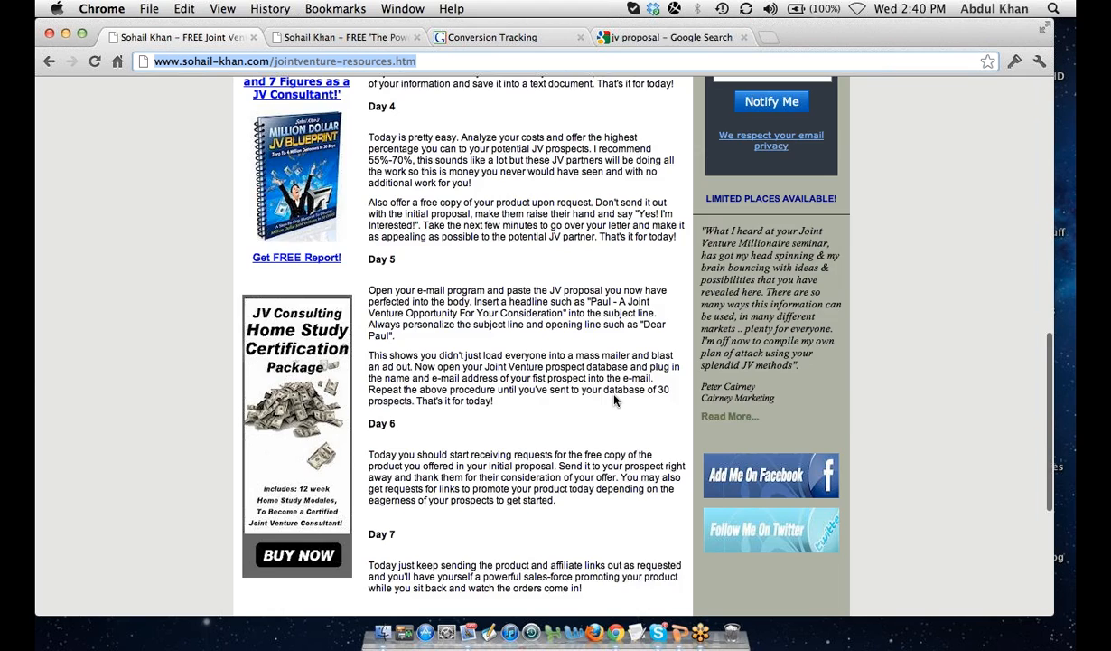
{"action": "scroll", "coordinate": [614, 401], "scroll_direction": "up", "scroll_amount": 3}
{"action": "scroll", "coordinate": [755, 97], "scroll_direction": "up", "scroll_amount": 1}
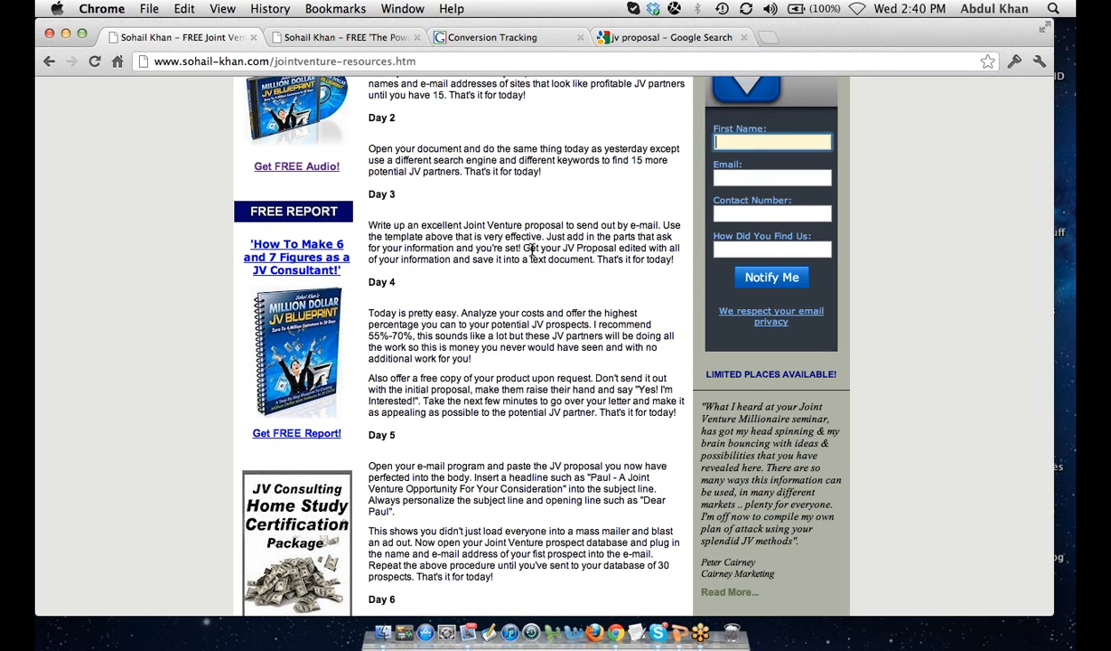
- Review the JV proposal letter landing page's Joint Venture Millionaire seminar offer and its registration form as a conversion to track
{"action": "scroll", "coordinate": [534, 250], "scroll_direction": "up", "scroll_amount": 1}
{"action": "scroll", "coordinate": [533, 253], "scroll_direction": "up", "scroll_amount": 5}
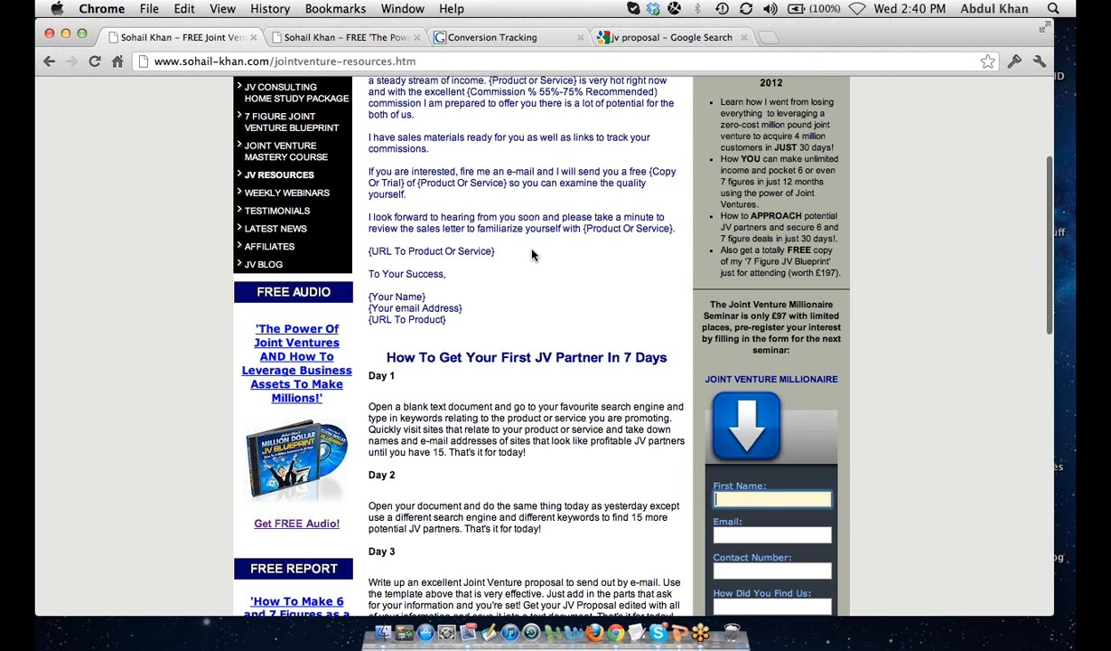
{"action": "scroll", "coordinate": [533, 255], "scroll_direction": "up", "scroll_amount": 1}
{"action": "scroll", "coordinate": [782, 380], "scroll_direction": "down", "scroll_amount": 1}
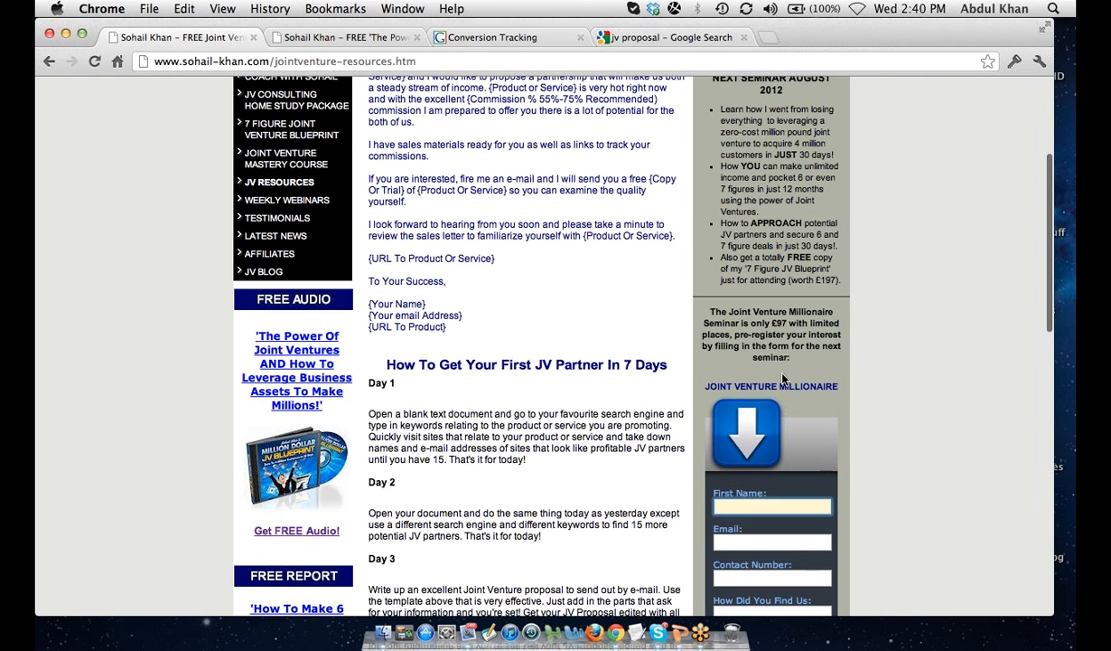
{"action": "scroll", "coordinate": [783, 380], "scroll_direction": "down", "scroll_amount": 10}
{"action": "scroll", "coordinate": [783, 379], "scroll_direction": "up", "scroll_amount": 10}
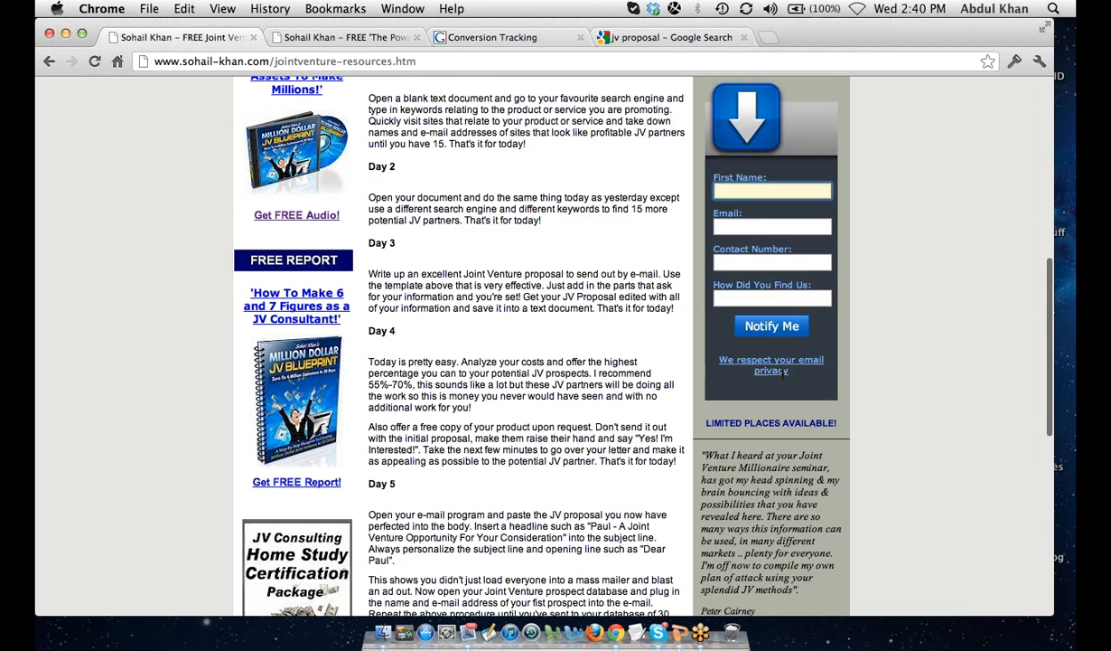
{"action": "scroll", "coordinate": [782, 375], "scroll_direction": "up", "scroll_amount": 2}
{"action": "scroll", "coordinate": [779, 195], "scroll_direction": "up", "scroll_amount": 5}
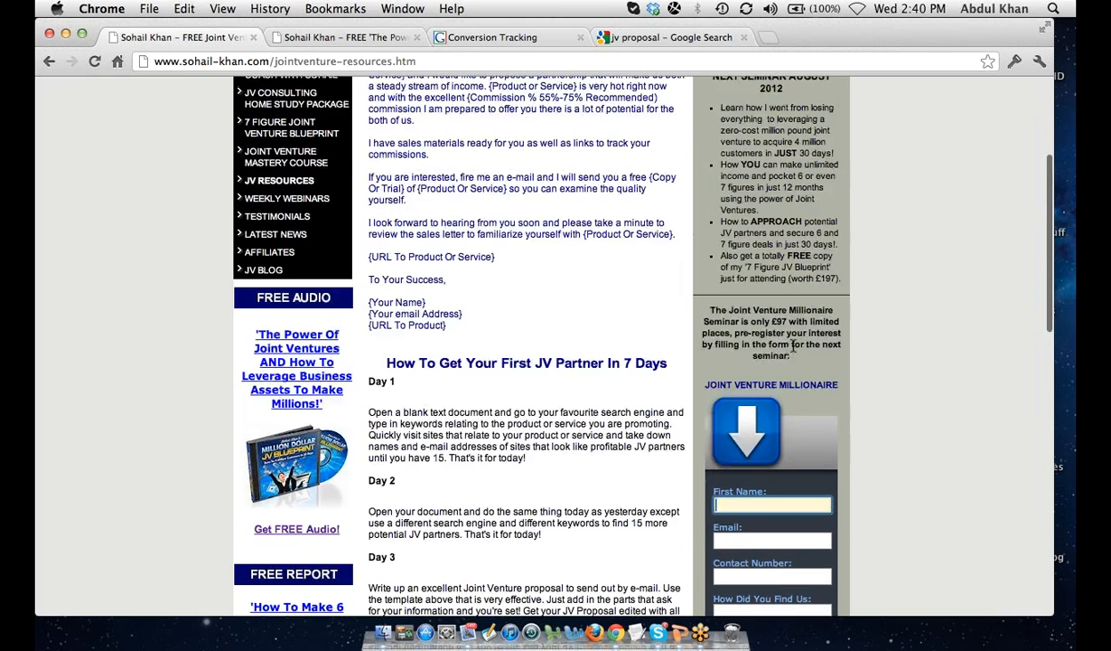
{"action": "scroll", "coordinate": [789, 348], "scroll_direction": "up", "scroll_amount": 4}
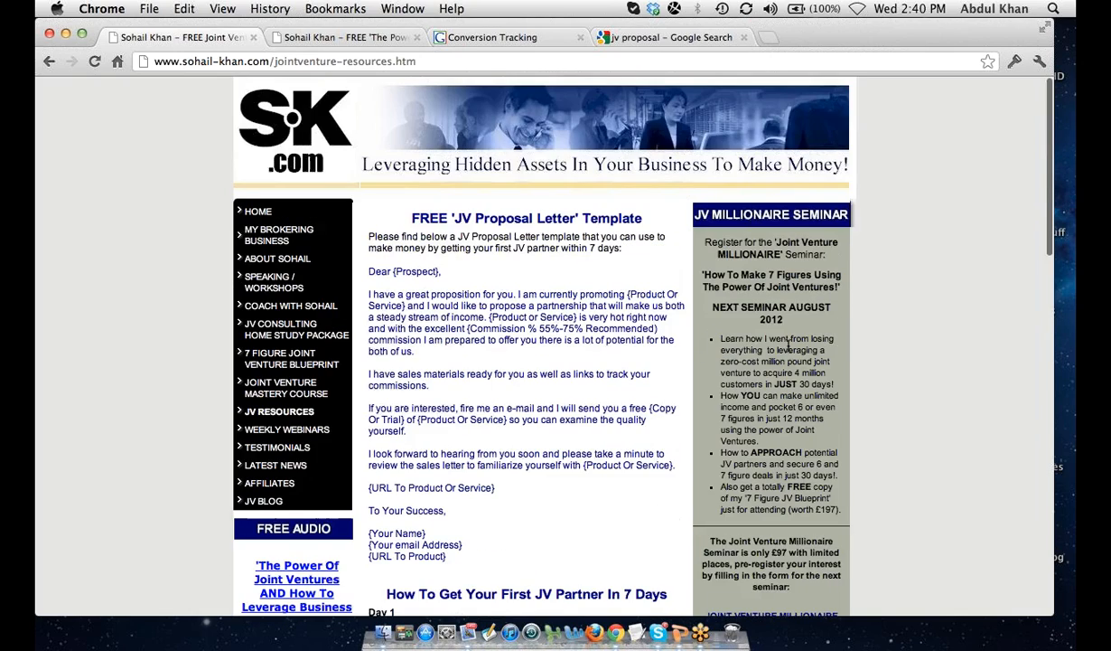
{"action": "scroll", "coordinate": [788, 348], "scroll_direction": "down", "scroll_amount": 6}
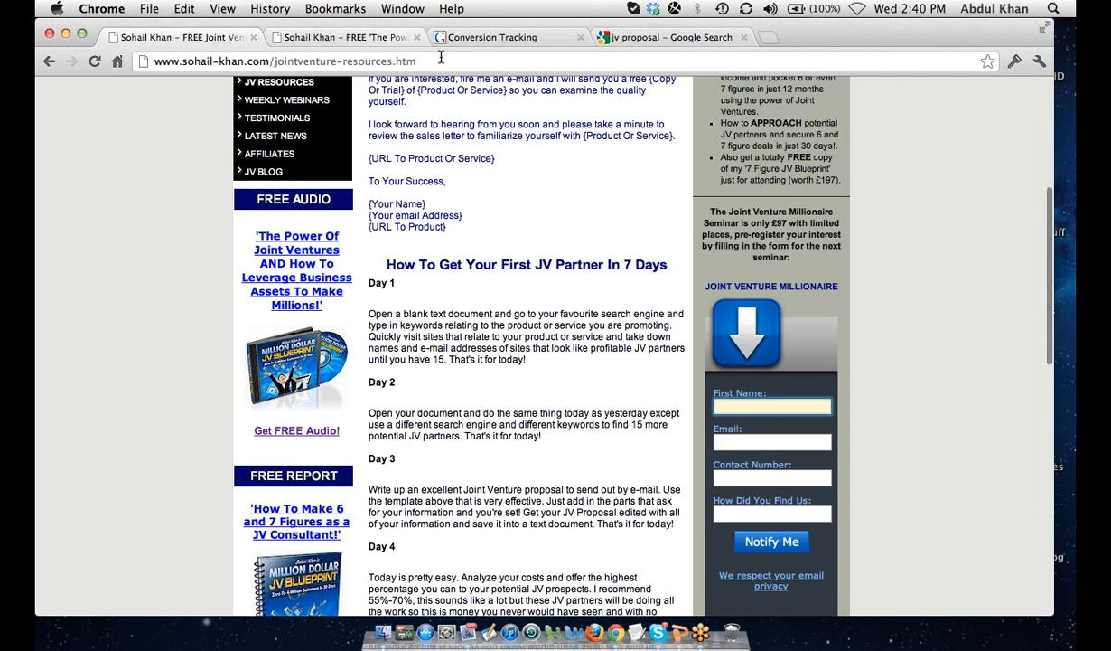
- In AdWords conversion tracking, create a web page conversion named "Joint Venture Millionaire Seminar Signup" and continue to its settings
{"action": "left_click", "coordinate": [485, 47]}
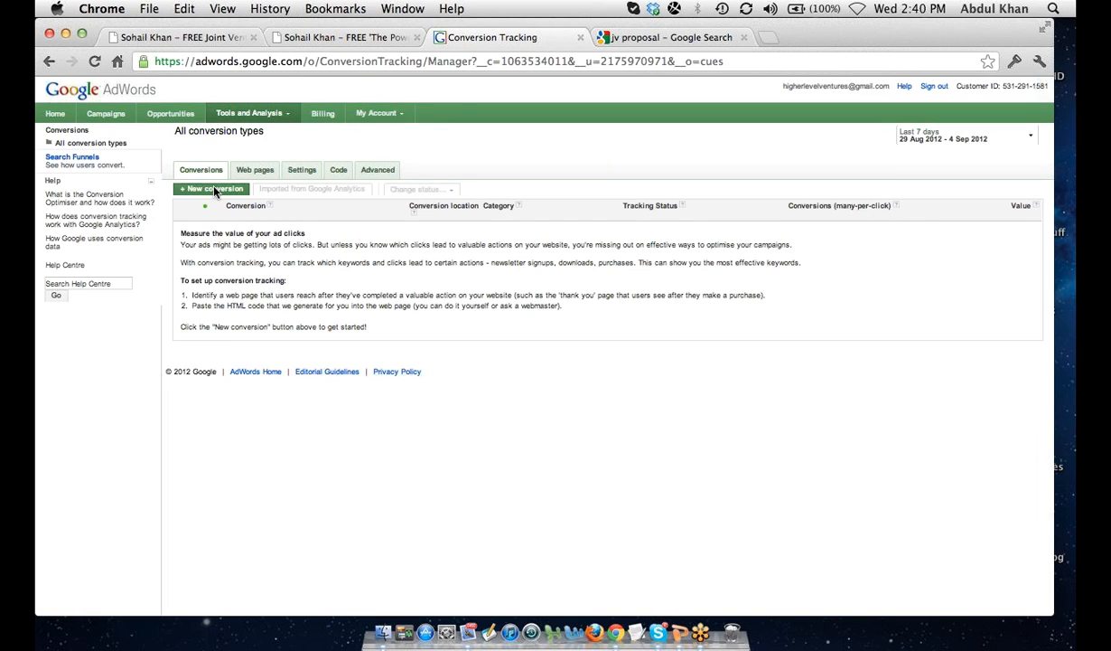
{"action": "left_click", "coordinate": [206, 181]}
{"action": "left_click", "coordinate": [293, 162]}
{"action": "type", "text": "Joint Venture"}
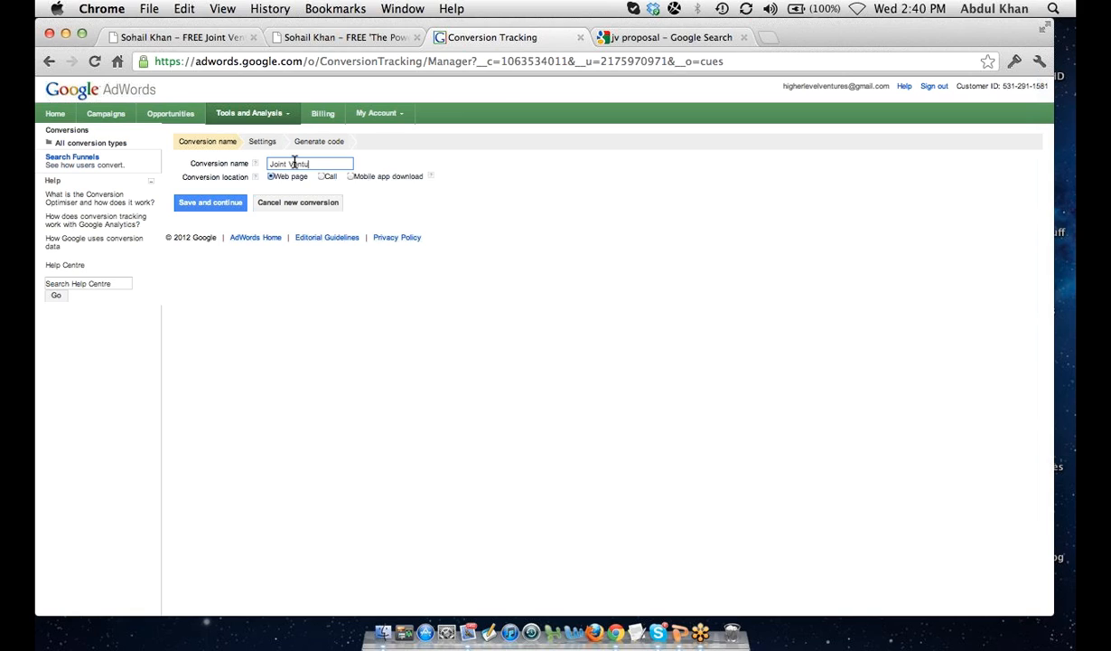
{"action": "type", "text": " Million"}
{"action": "type", "text": "naire Seminar"}
{"action": "type", "text": " S"}
{"action": "type", "text": "ignup"}
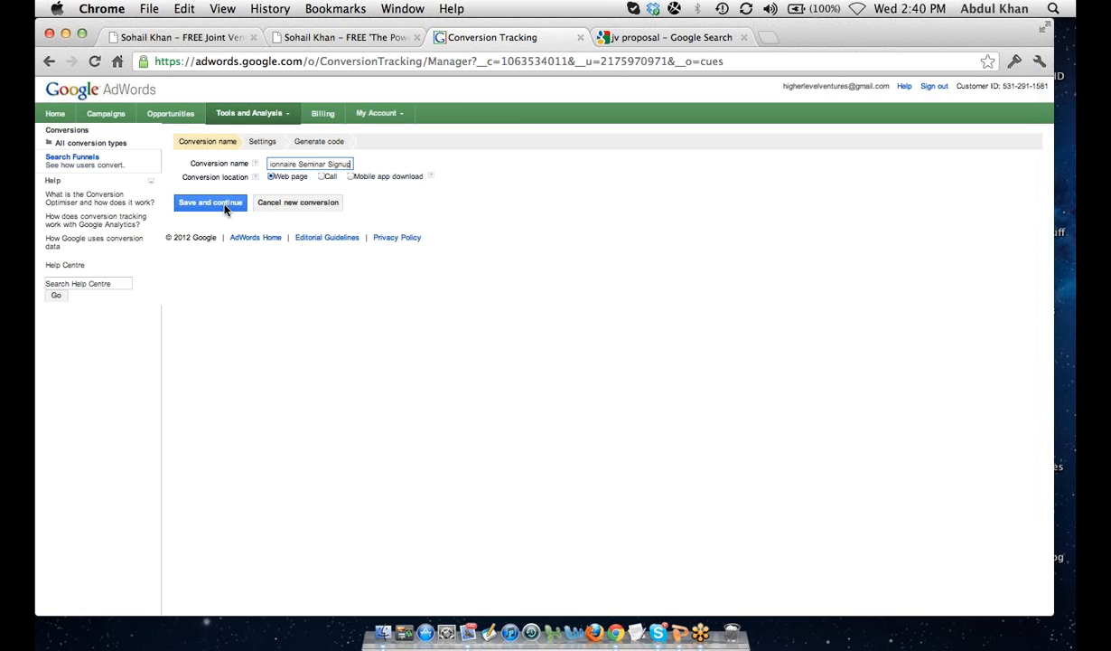
{"action": "left_click", "coordinate": [210, 200]}
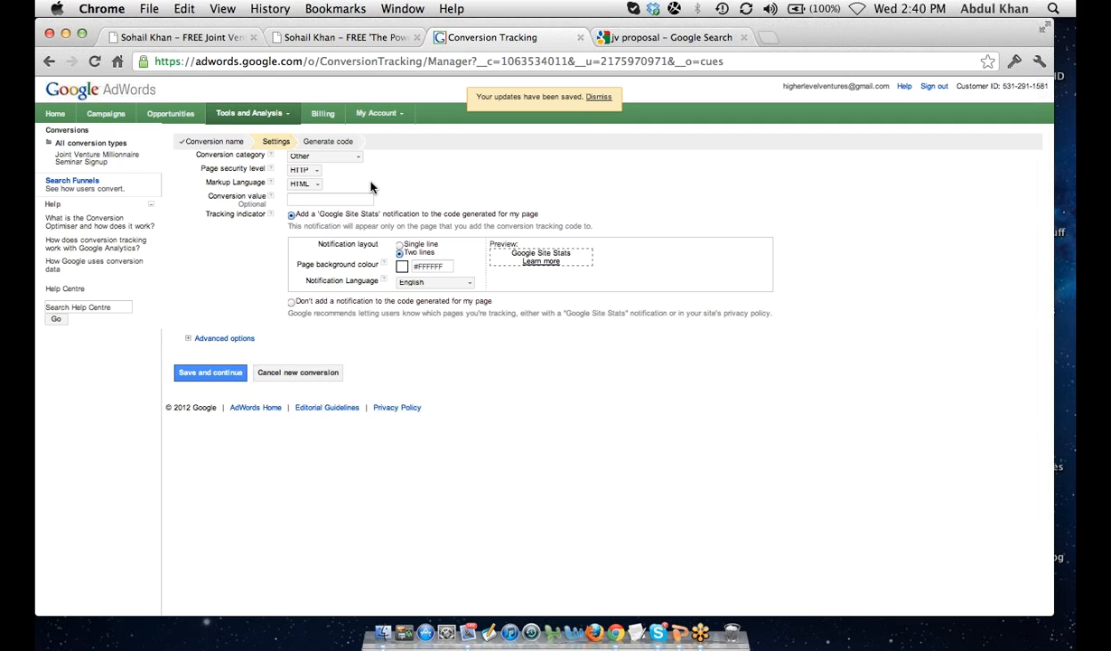
- Set the seminar conversion's category to Lead with HTTP as the page security level, and save the settings
{"action": "left_click", "coordinate": [344, 157]}
{"action": "left_click", "coordinate": [311, 183]}
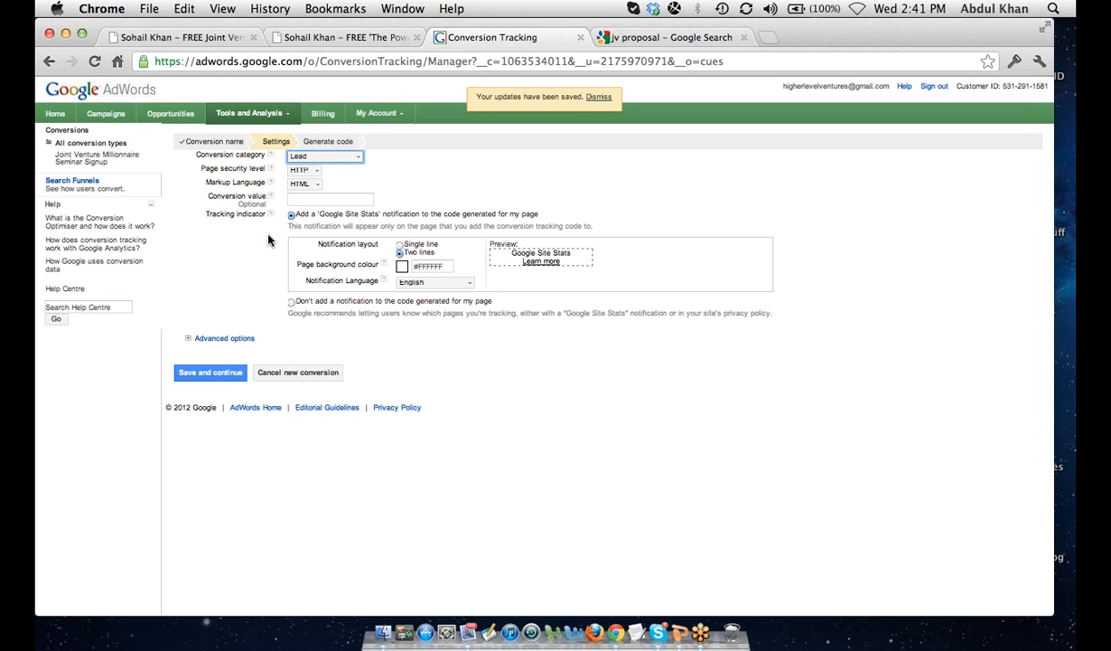
{"action": "left_click", "coordinate": [303, 169]}
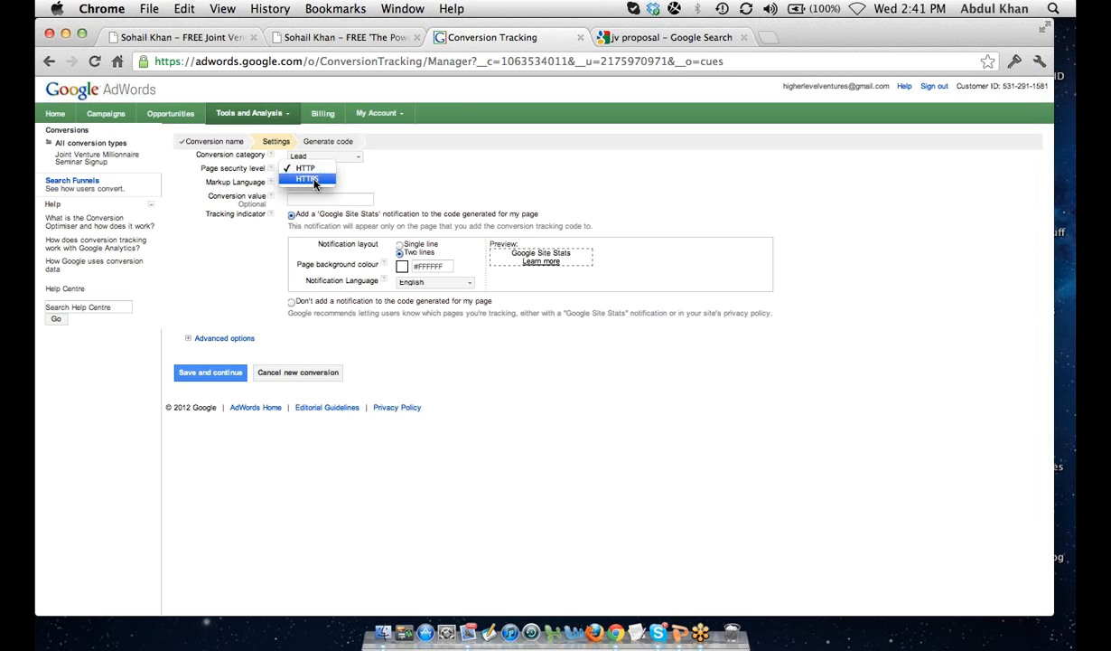
{"action": "left_click", "coordinate": [312, 180]}
{"action": "left_click", "coordinate": [306, 168]}
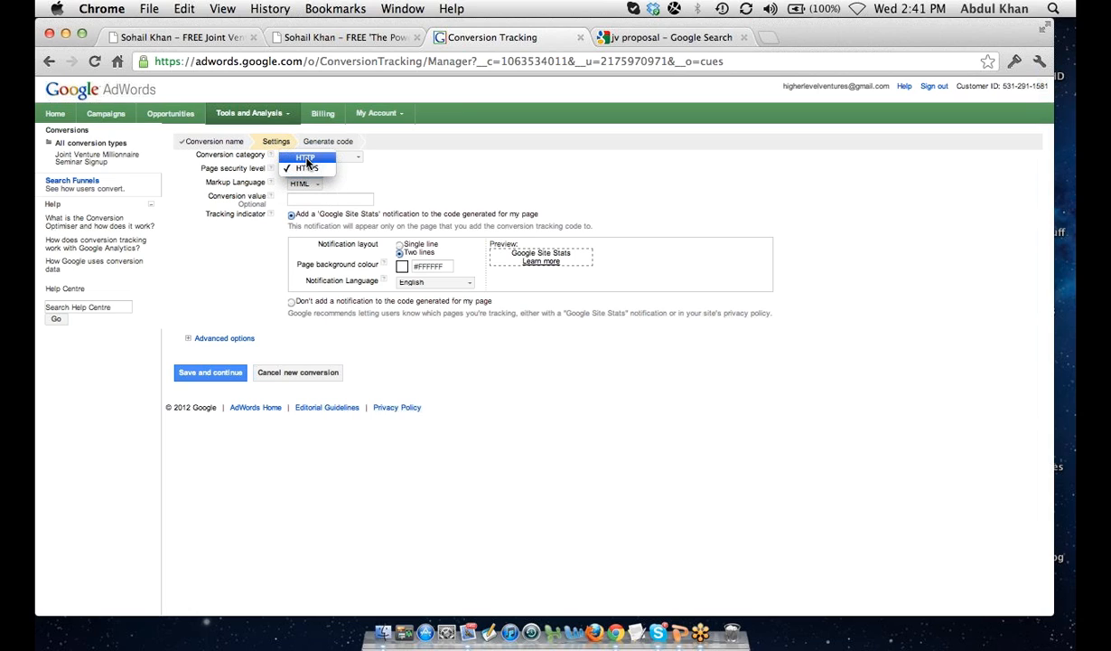
{"action": "left_click", "coordinate": [305, 157]}
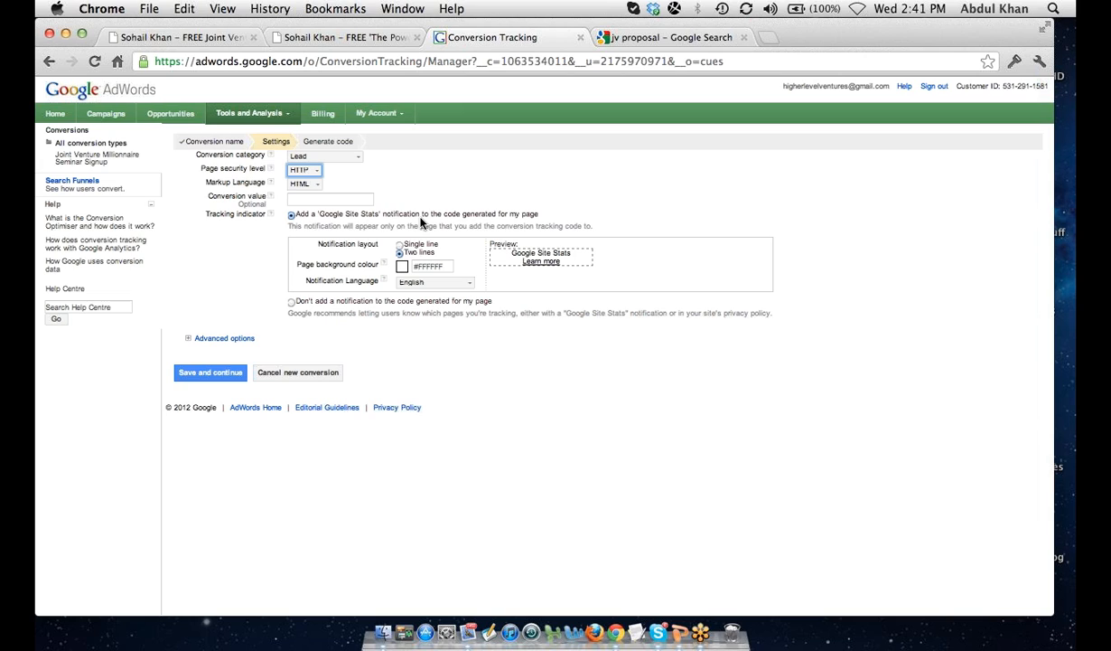
{"action": "left_click", "coordinate": [220, 375]}
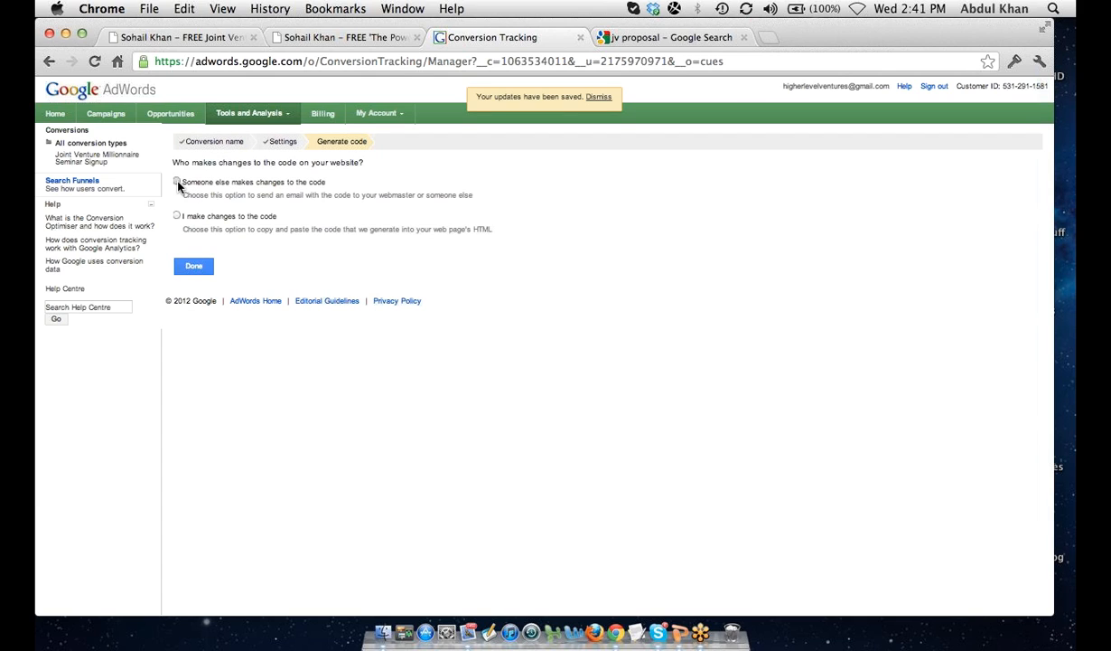
- Review the webmaster e-mail option, generate the seminar conversion's code for making the website changes oneself, and finish the conversion
{"action": "left_click", "coordinate": [177, 182]}
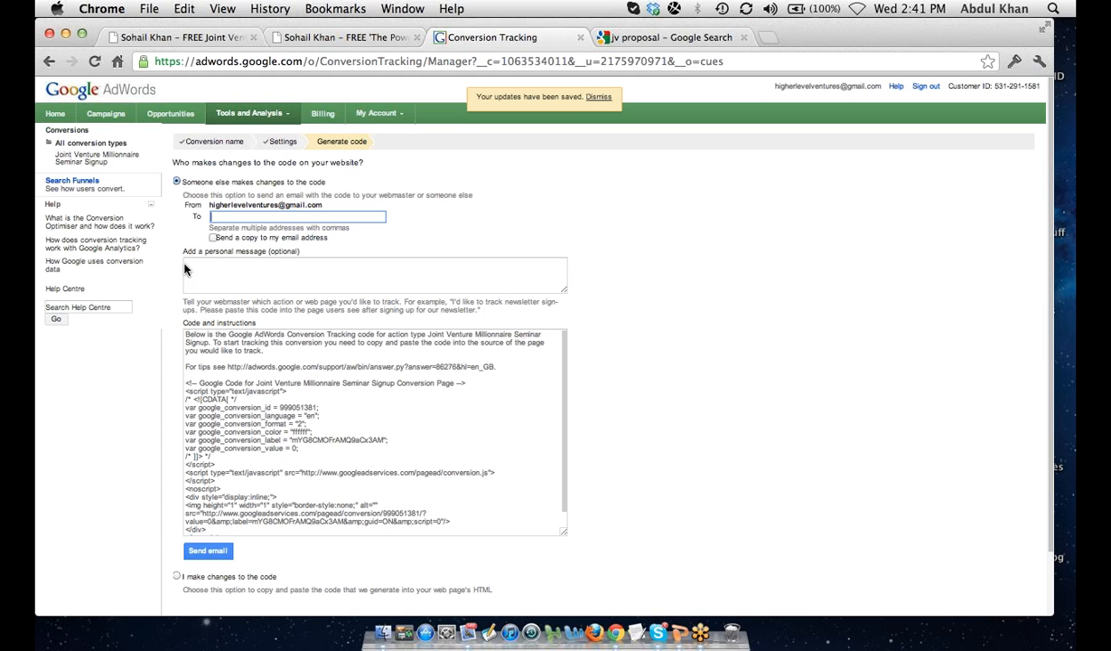
{"action": "scroll", "coordinate": [186, 284], "scroll_direction": "down", "scroll_amount": 1}
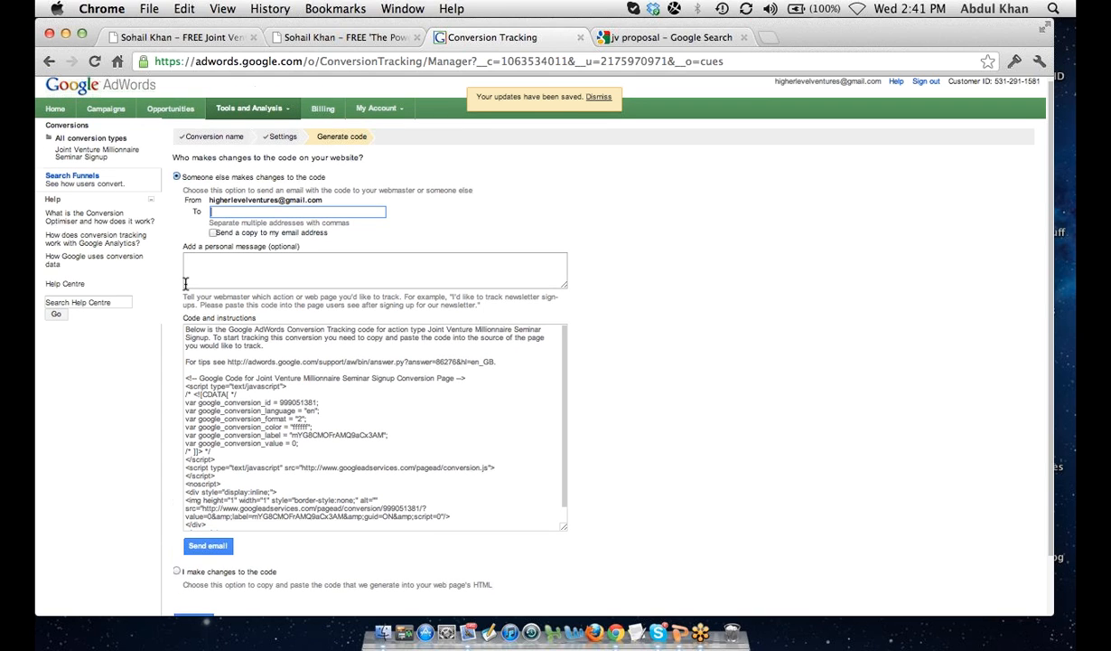
{"action": "scroll", "coordinate": [185, 283], "scroll_direction": "down", "scroll_amount": 3}
{"action": "left_click", "coordinate": [173, 503]}
{"action": "left_click", "coordinate": [234, 423]}
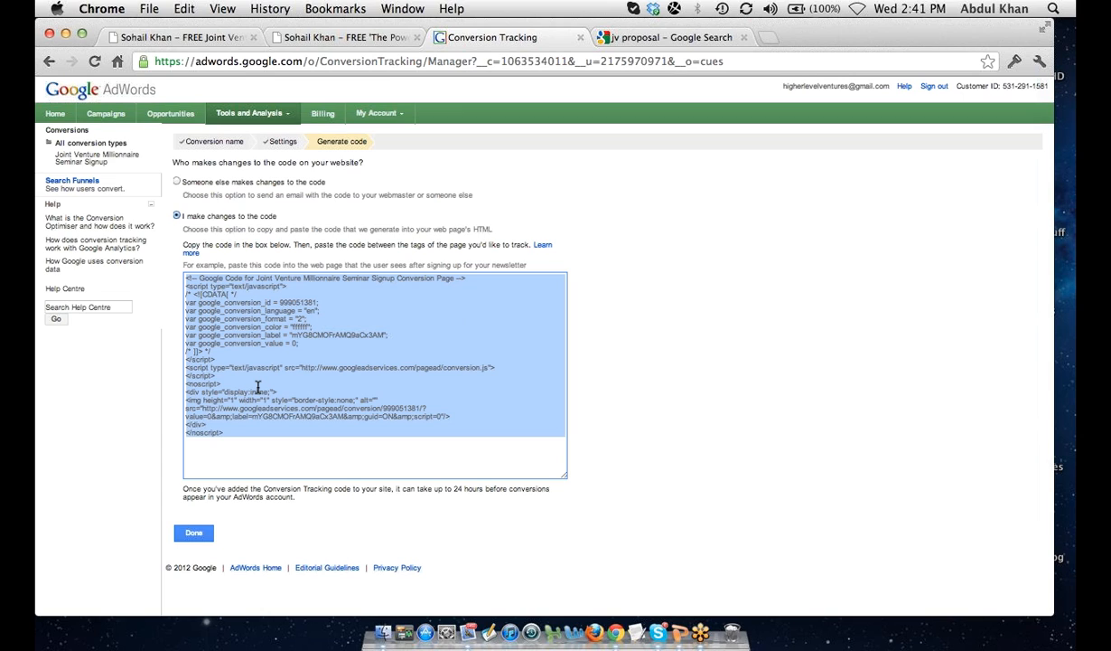
{"action": "left_click", "coordinate": [262, 143]}
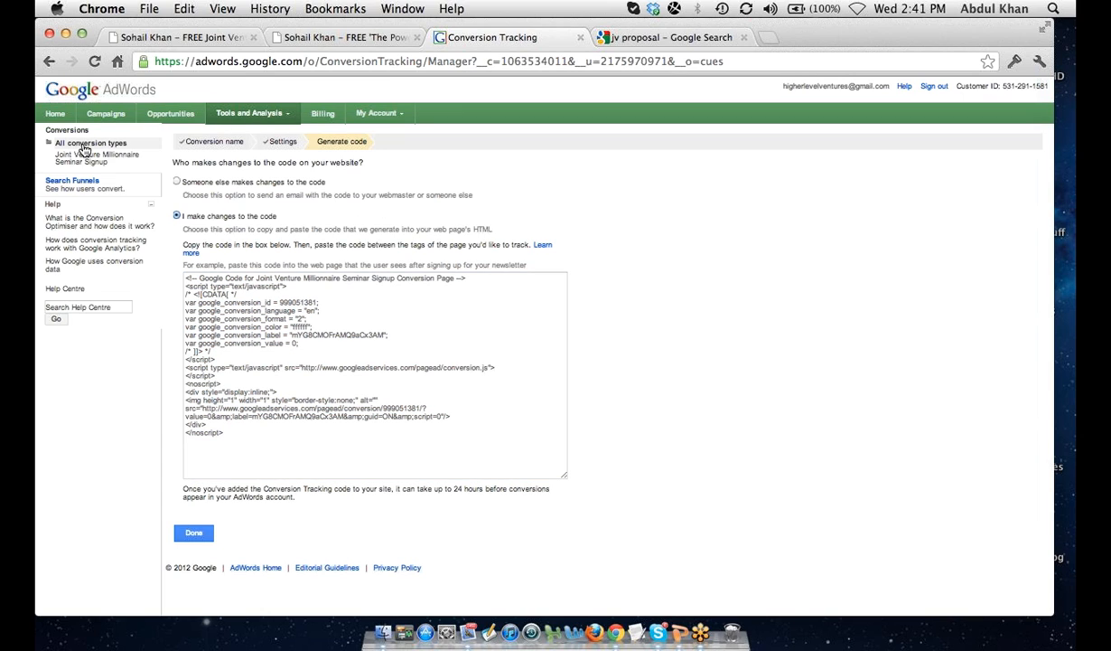
{"action": "left_click", "coordinate": [282, 116]}
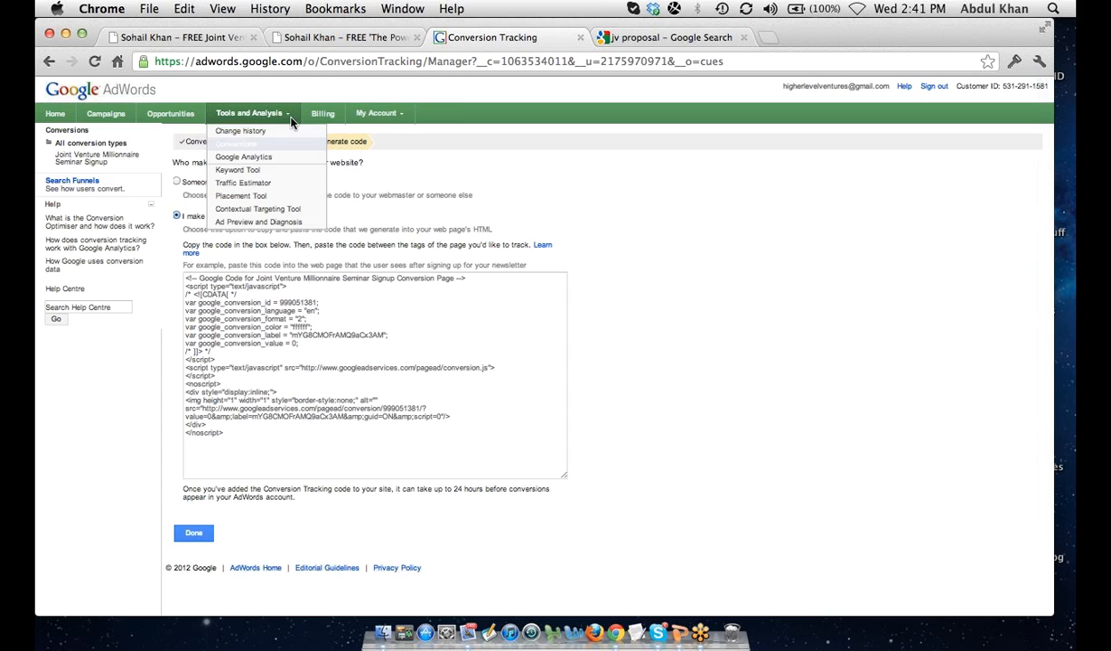
{"action": "left_click", "coordinate": [254, 145]}
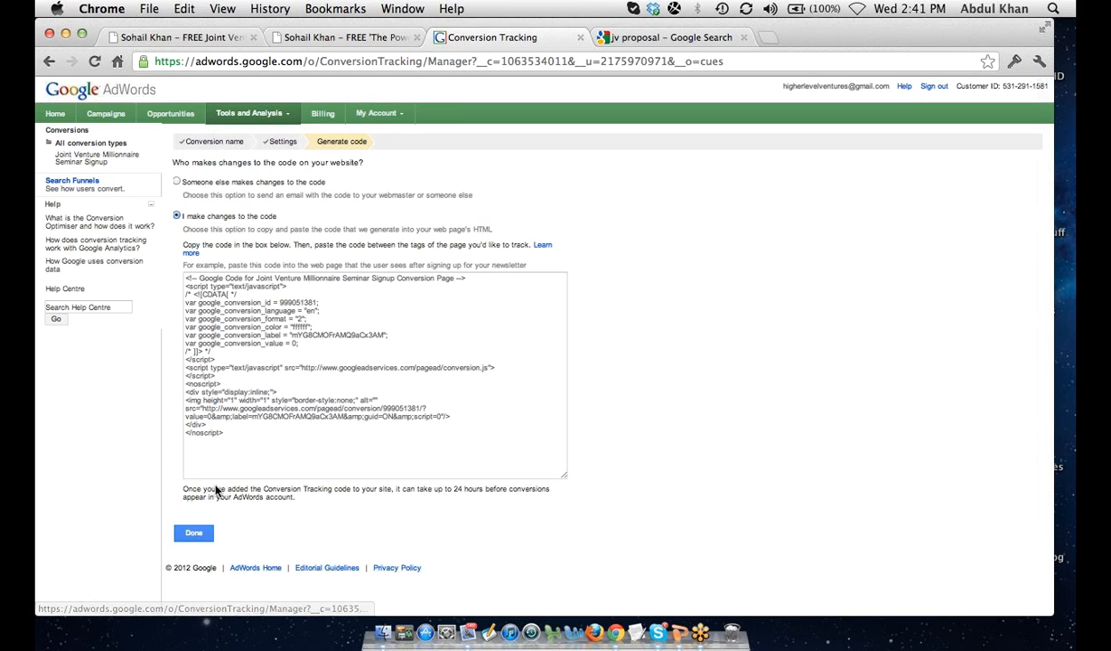
{"action": "left_click", "coordinate": [193, 532]}
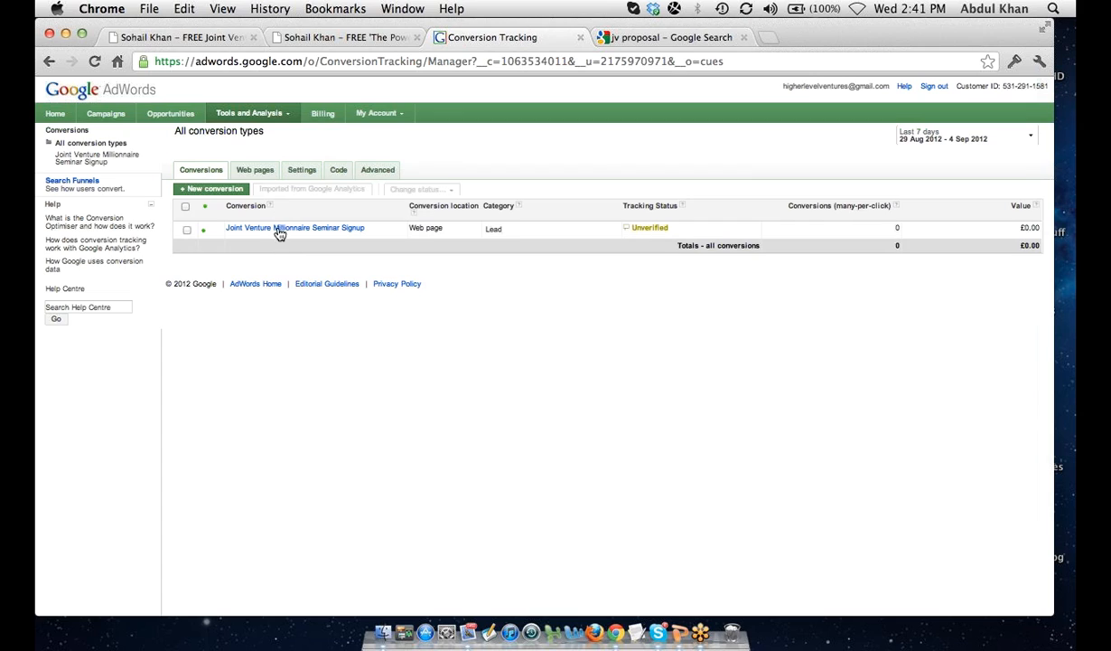
- Create a second web page conversion named "60 min intensive signup" with the Signup category and save its settings
{"action": "left_click", "coordinate": [209, 190]}
{"action": "left_click", "coordinate": [311, 164]}
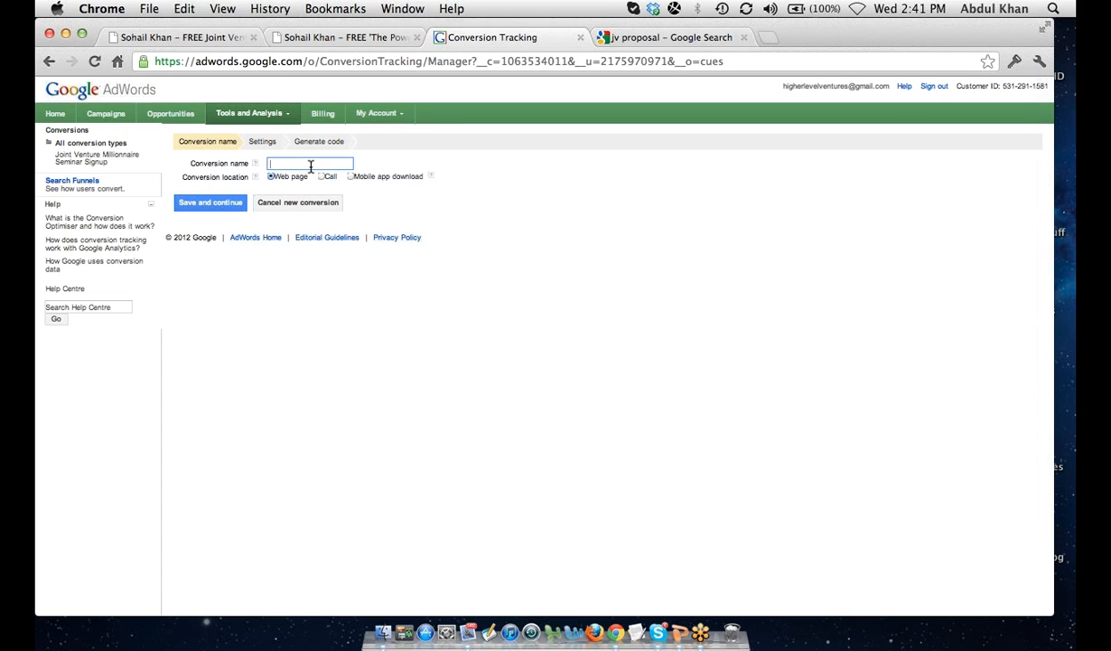
{"action": "type", "text": "60 min intensive signup"}
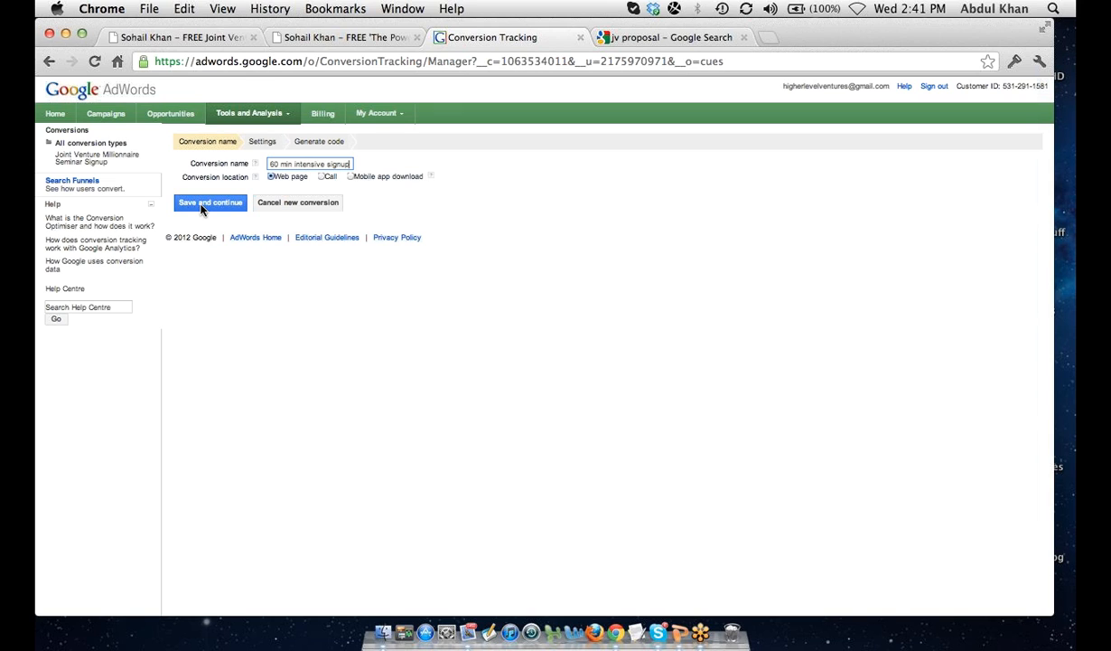
{"action": "left_click", "coordinate": [208, 202]}
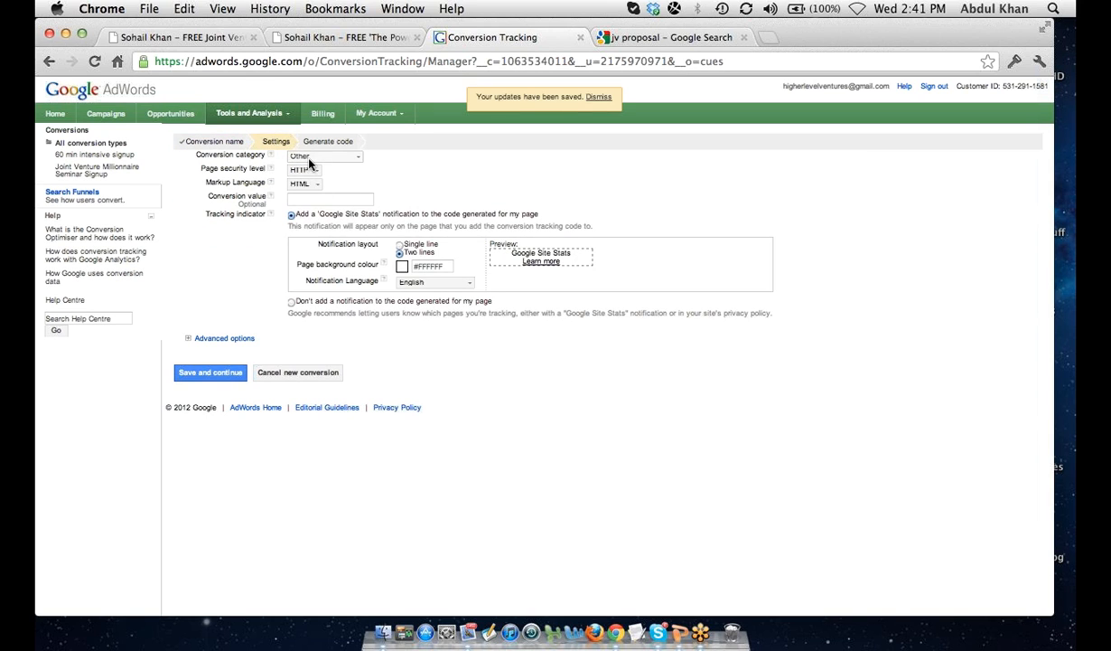
{"action": "left_click", "coordinate": [316, 155]}
{"action": "left_click", "coordinate": [307, 177]}
{"action": "left_click", "coordinate": [211, 374]}
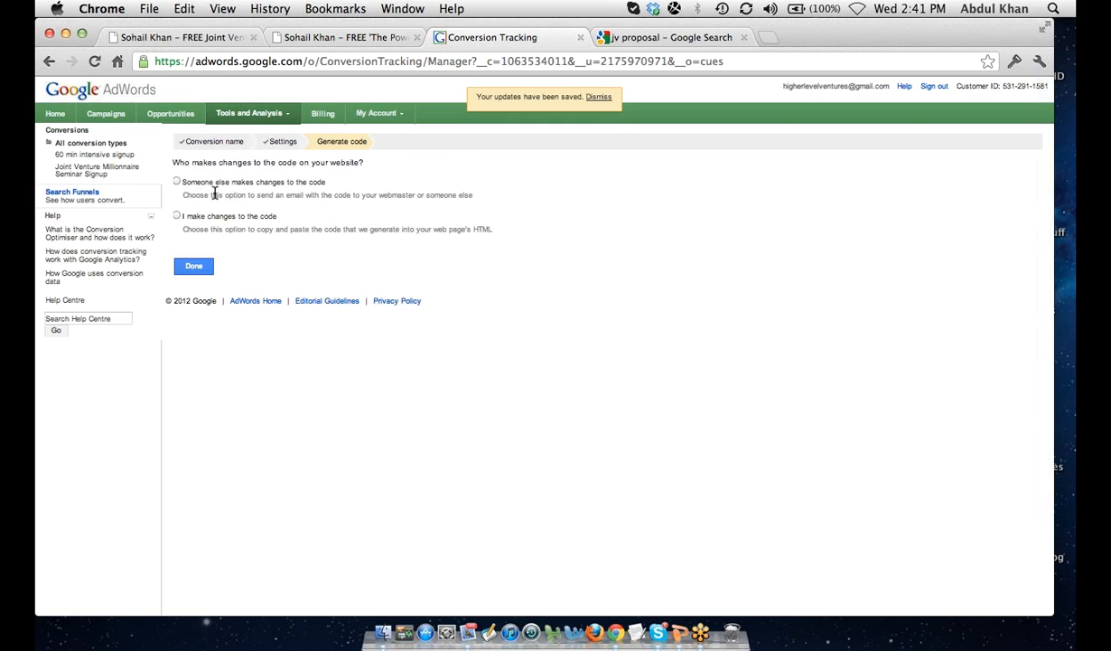
- Generate the 60 min intensive signup code for making the website changes oneself, select the whole snippet, and finish the conversion
{"action": "left_click", "coordinate": [177, 216]}
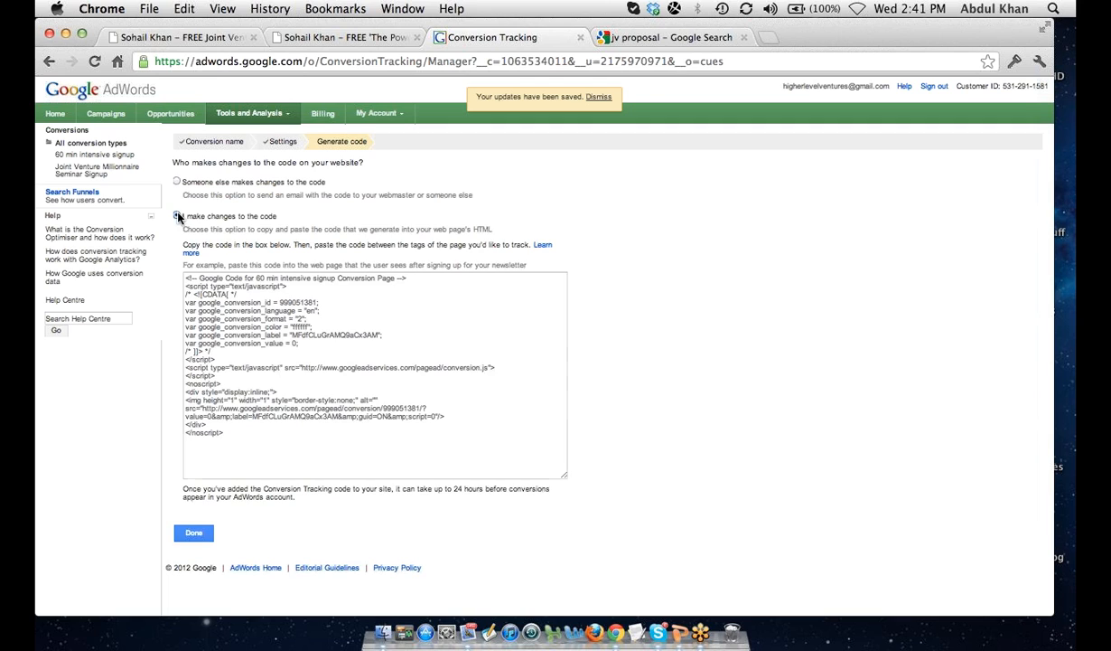
{"action": "left_click_drag", "start_coordinate": [240, 438], "coordinate": [159, 265]}
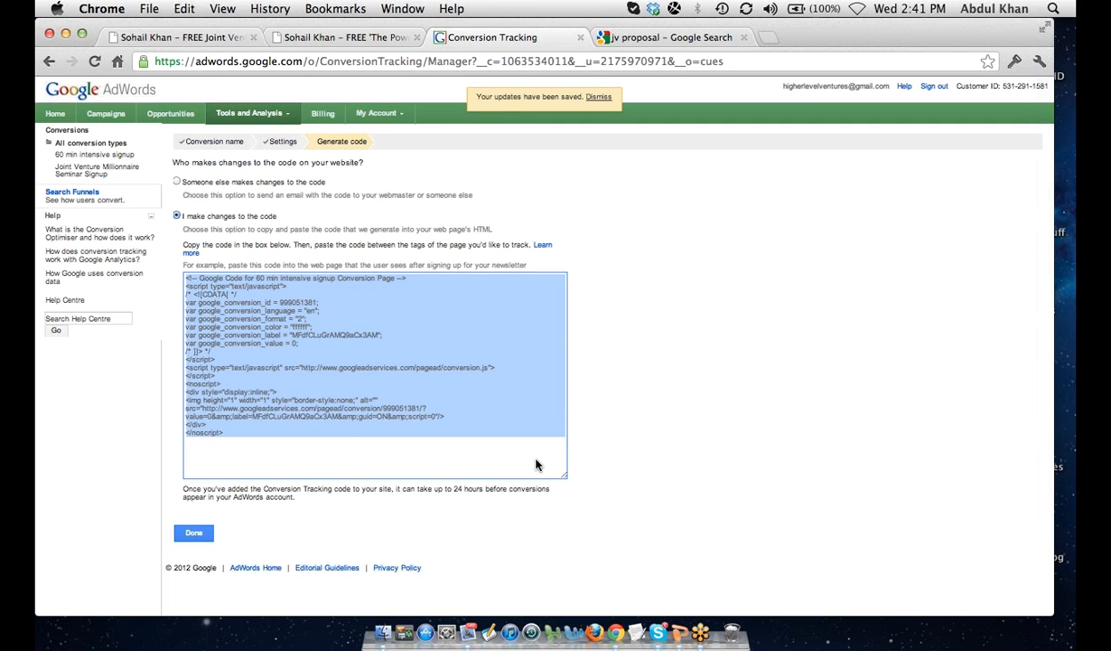
{"action": "left_click", "coordinate": [661, 385]}
{"action": "left_click", "coordinate": [193, 532]}
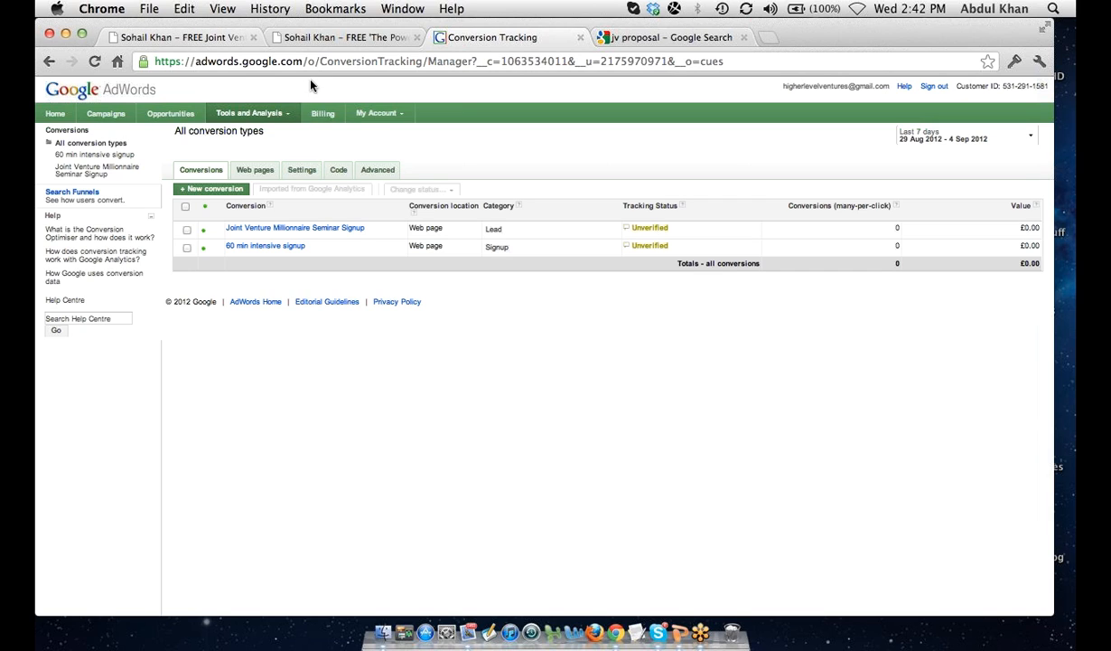
- Open the Search Only - US & UK campaign's ad groups, and examine the free "Power Of Joint Ventures" audio download page
{"action": "left_click", "coordinate": [106, 113]}
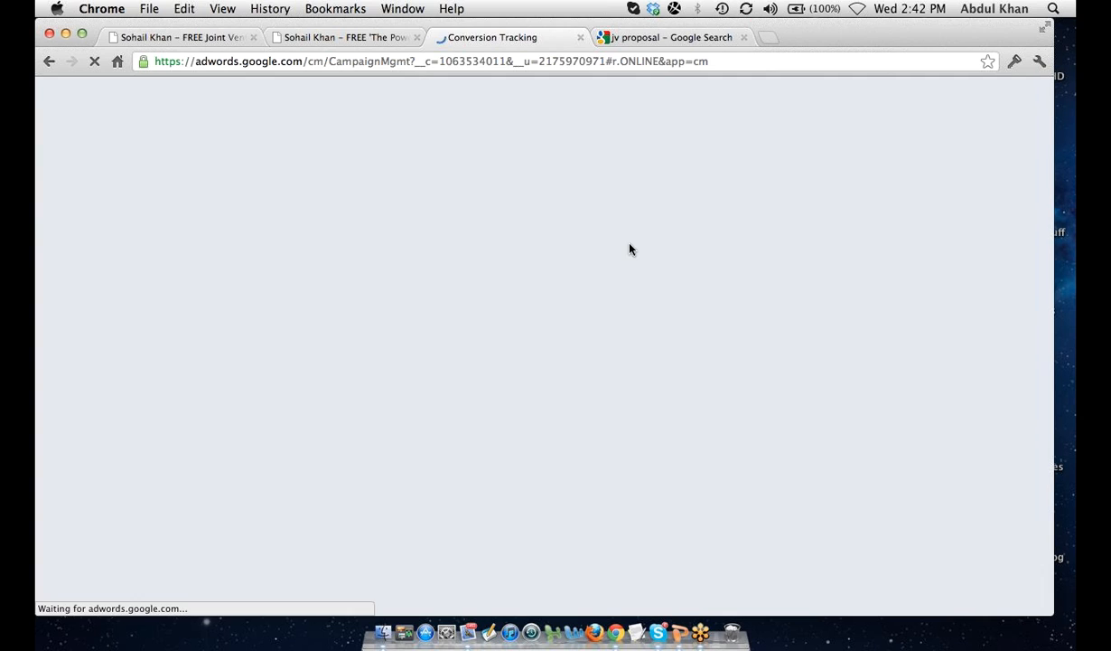
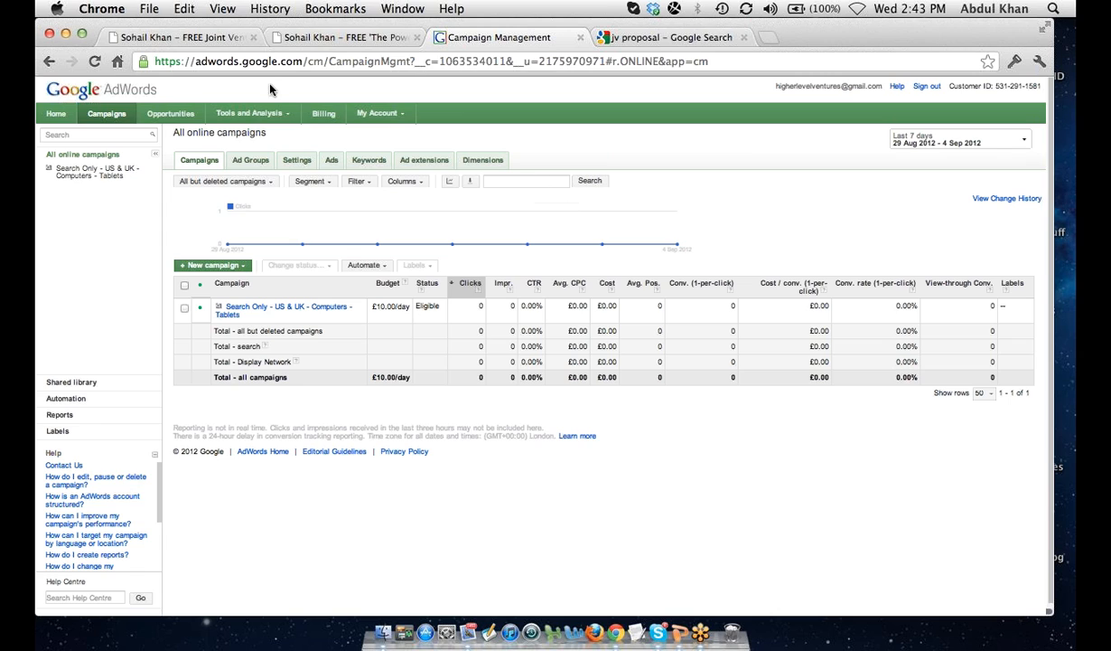
{"action": "left_click", "coordinate": [248, 313]}
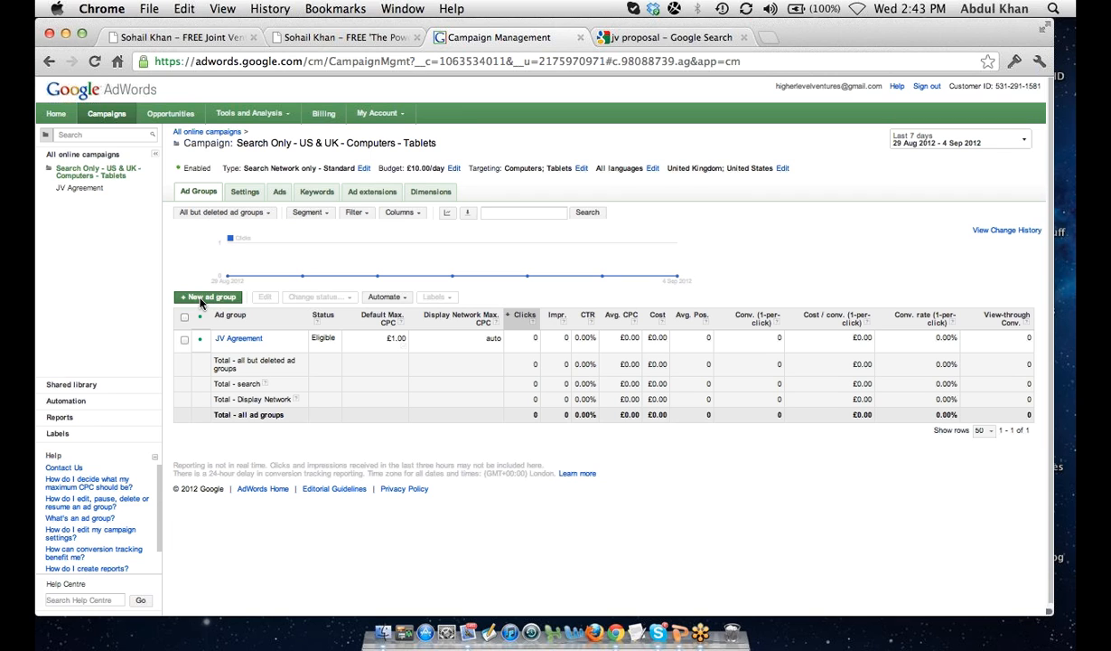
{"action": "left_click", "coordinate": [305, 36]}
{"action": "left_click_drag", "start_coordinate": [411, 218], "coordinate": [572, 217]}
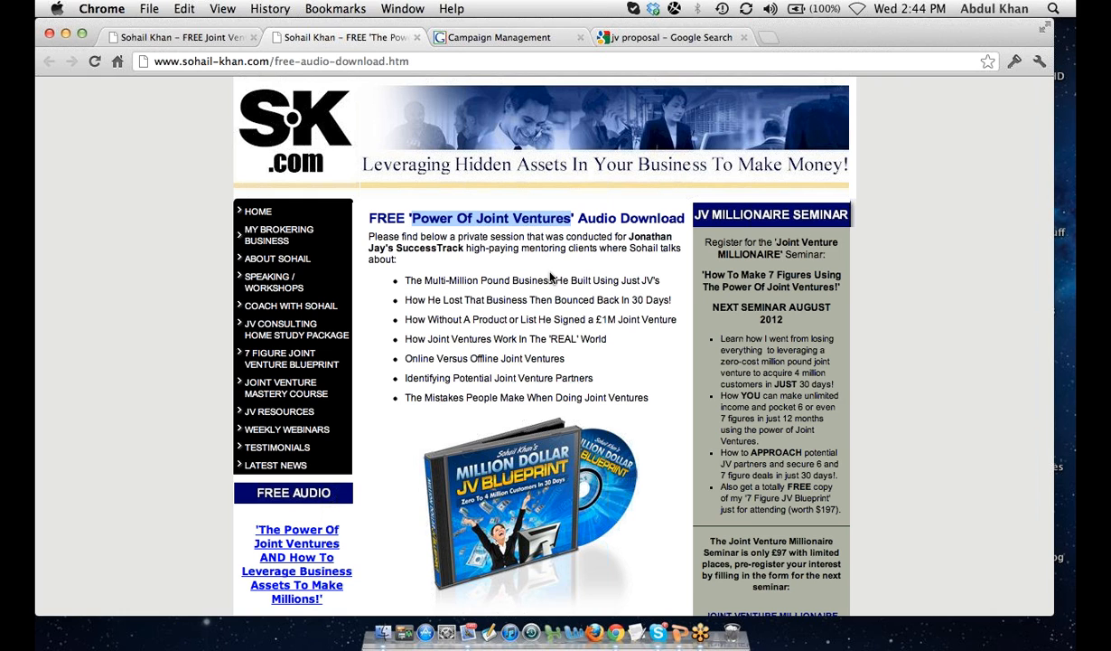
{"action": "scroll", "coordinate": [551, 276], "scroll_direction": "down", "scroll_amount": 1}
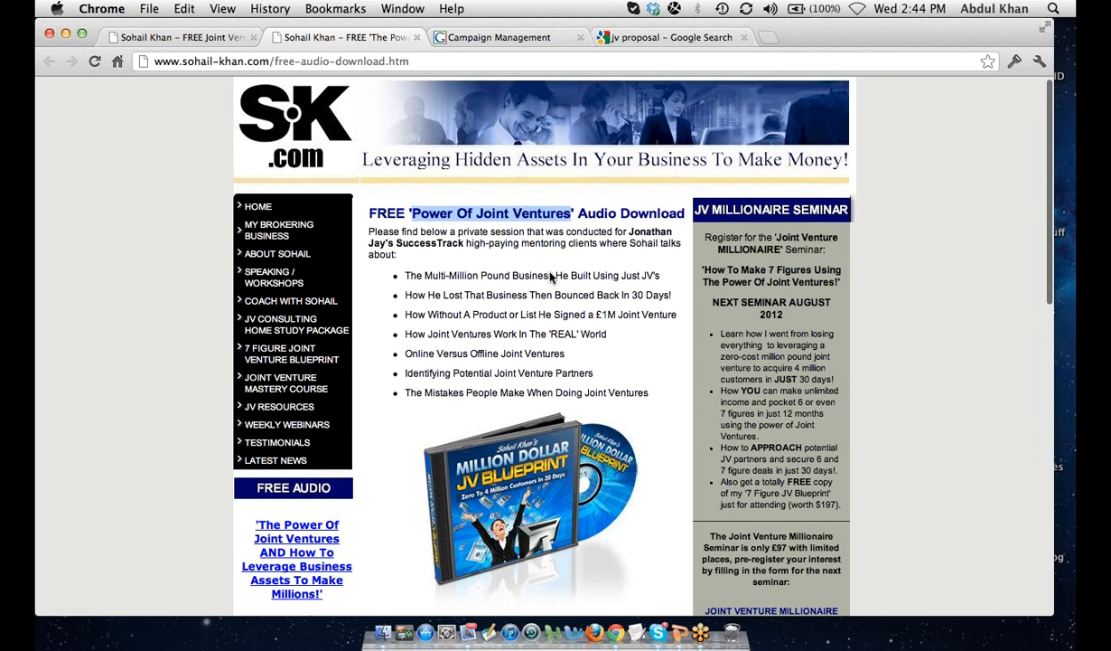
{"action": "scroll", "coordinate": [551, 277], "scroll_direction": "down", "scroll_amount": 10}
{"action": "scroll", "coordinate": [551, 271], "scroll_direction": "down", "scroll_amount": 4}
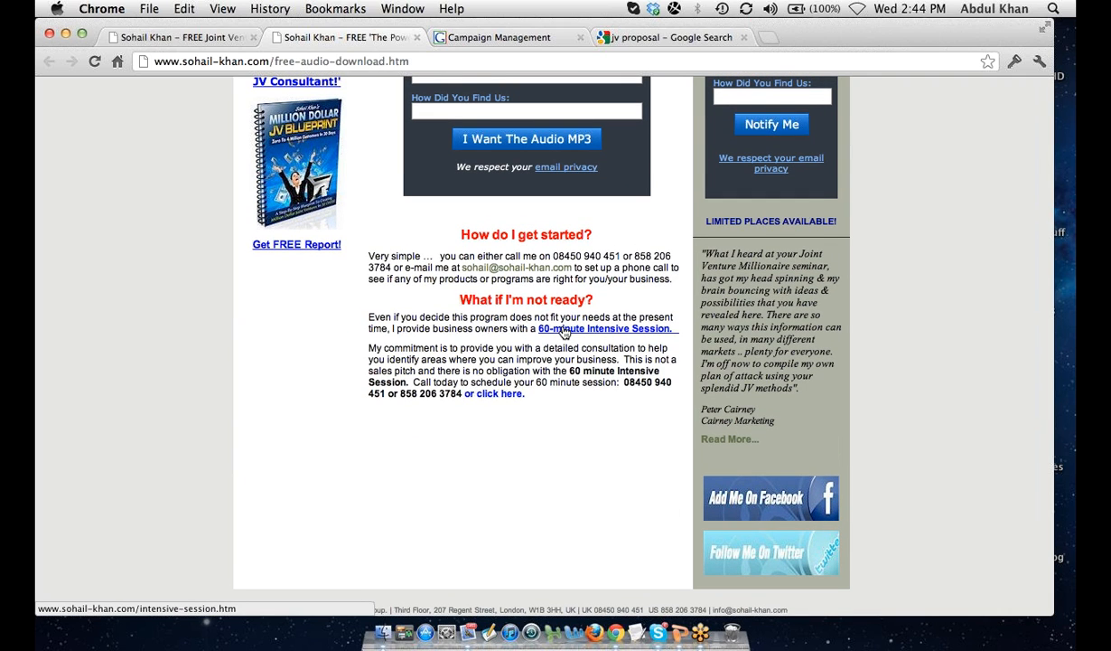
- Return from the free audio download page to AdWords and open the list of all conversion types
{"action": "scroll", "coordinate": [564, 327], "scroll_direction": "up", "scroll_amount": 5}
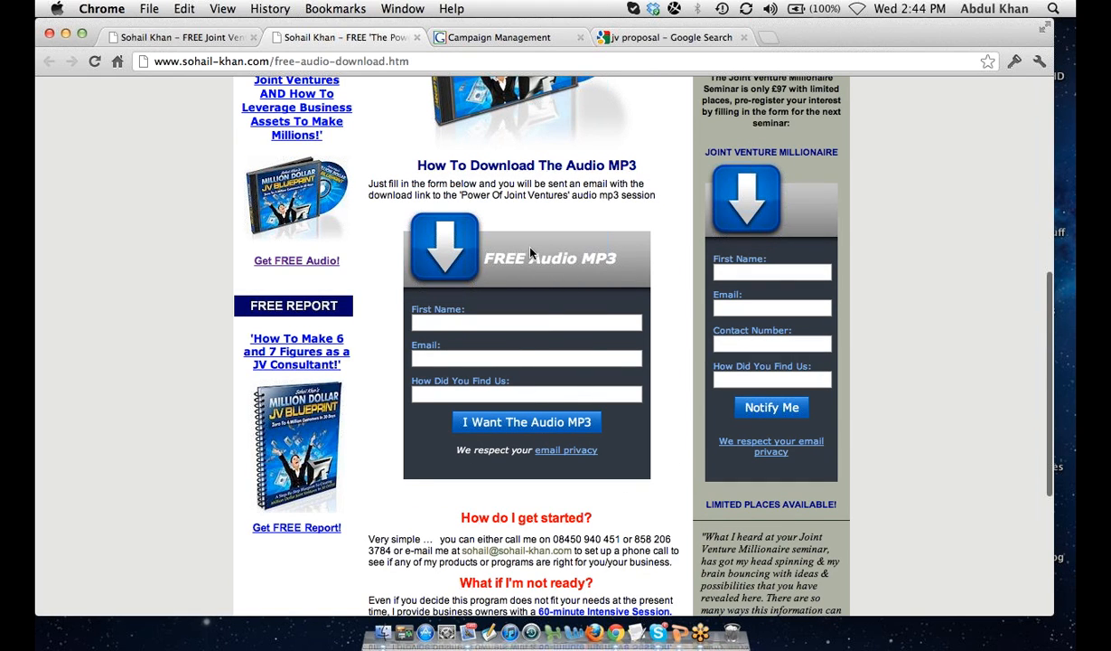
{"action": "left_click", "coordinate": [503, 39]}
{"action": "left_click", "coordinate": [248, 113]}
{"action": "left_click", "coordinate": [278, 147]}
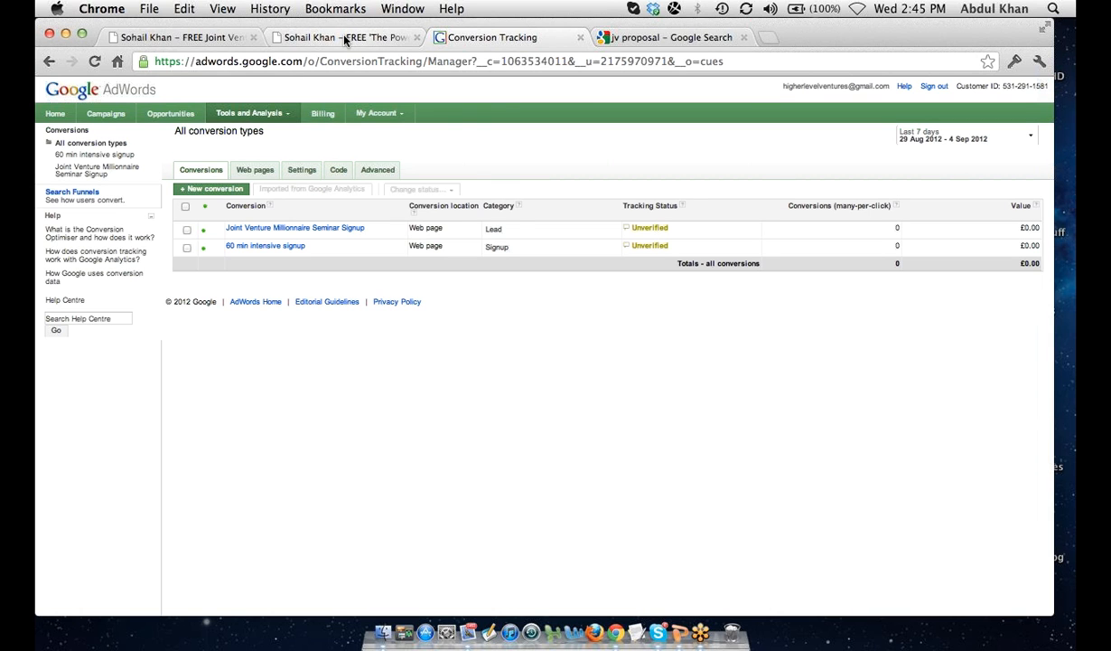
- Check the free audio download page's signup forms again, and return to AdWords to open the overview of all online campaigns
{"action": "left_click", "coordinate": [282, 36]}
{"action": "left_click", "coordinate": [212, 37]}
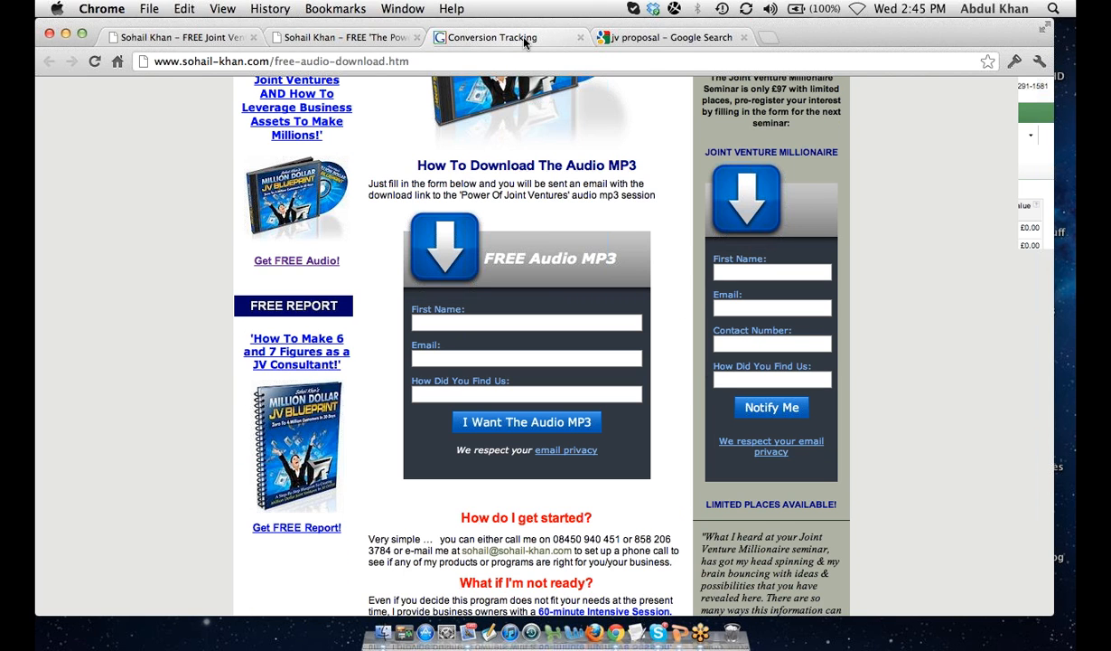
{"action": "left_click", "coordinate": [520, 38]}
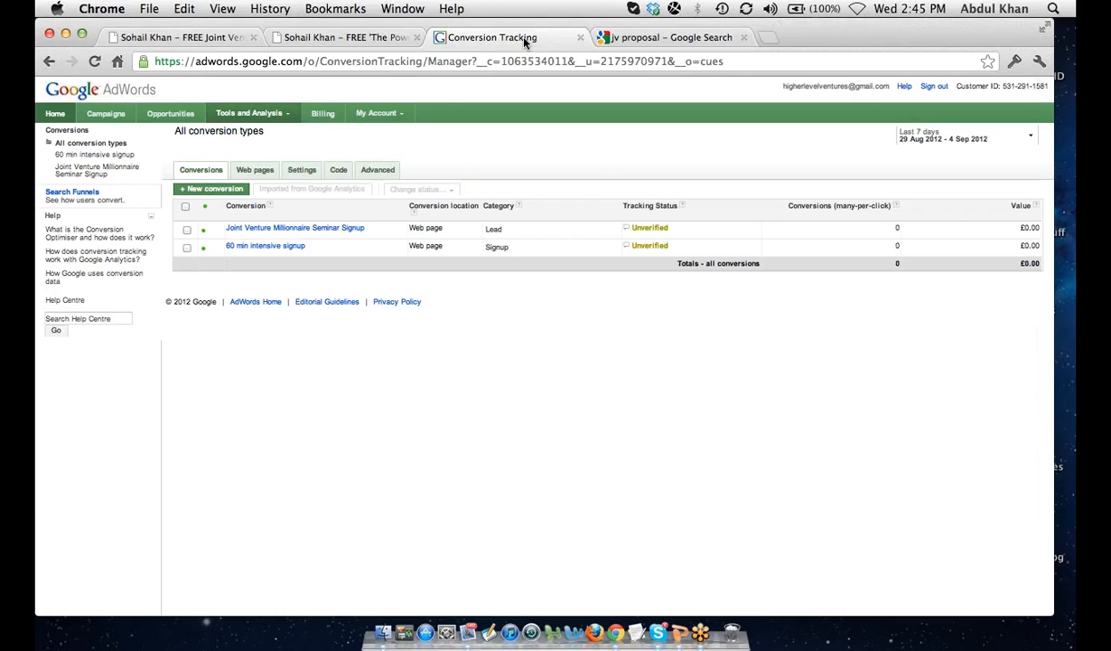
{"action": "left_click", "coordinate": [105, 115]}
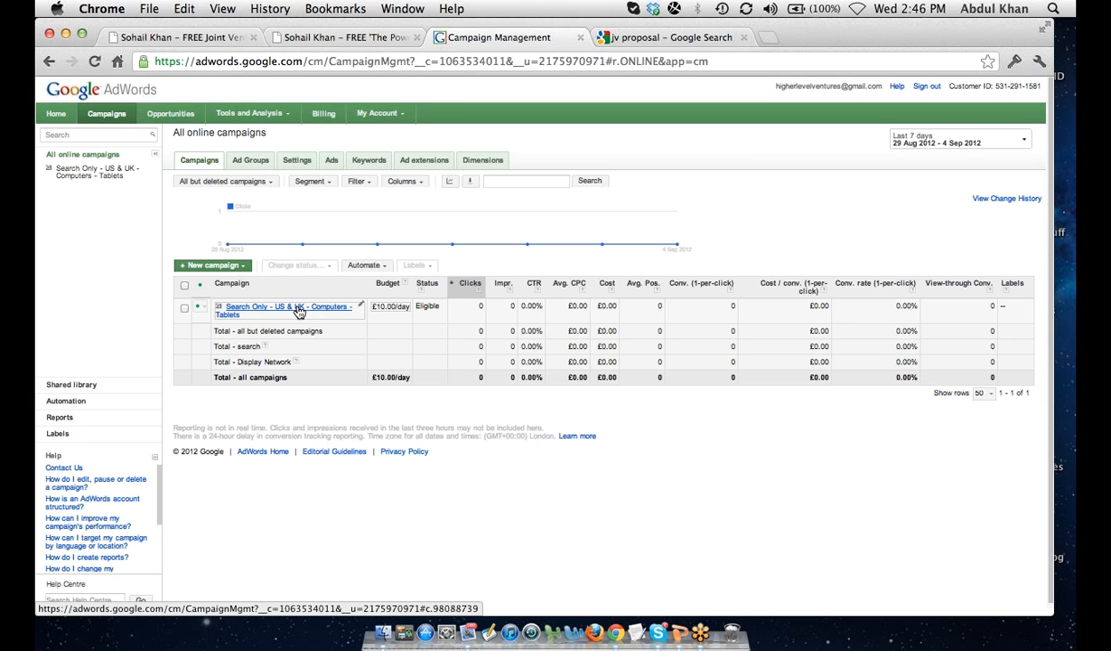
- Switch to the PowerPoint presentation on Desktop 2 and start its slide show
{"action": "key", "text": "ctrl+Up"}
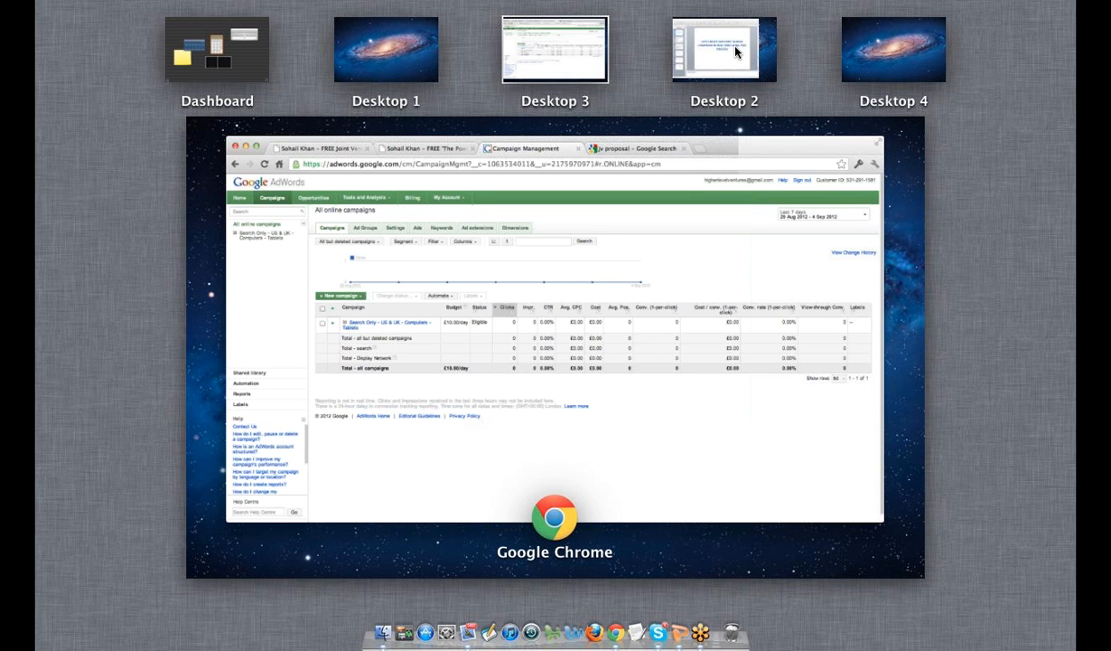
{"action": "left_click", "coordinate": [737, 52]}
{"action": "left_click", "coordinate": [446, 9]}
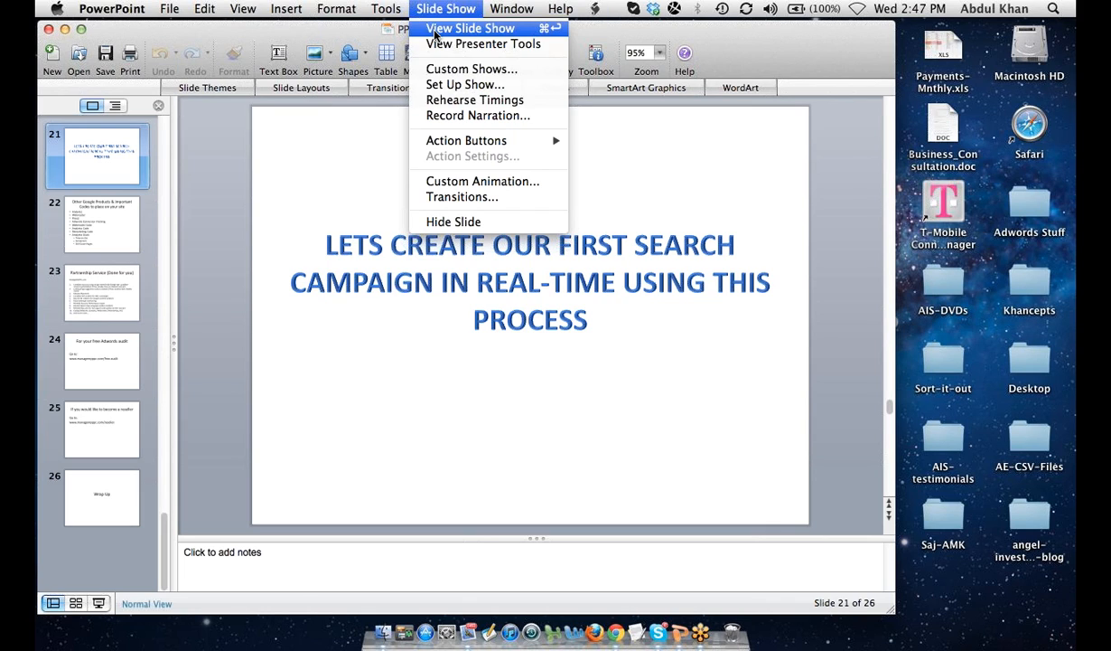
{"action": "left_click", "coordinate": [434, 31]}
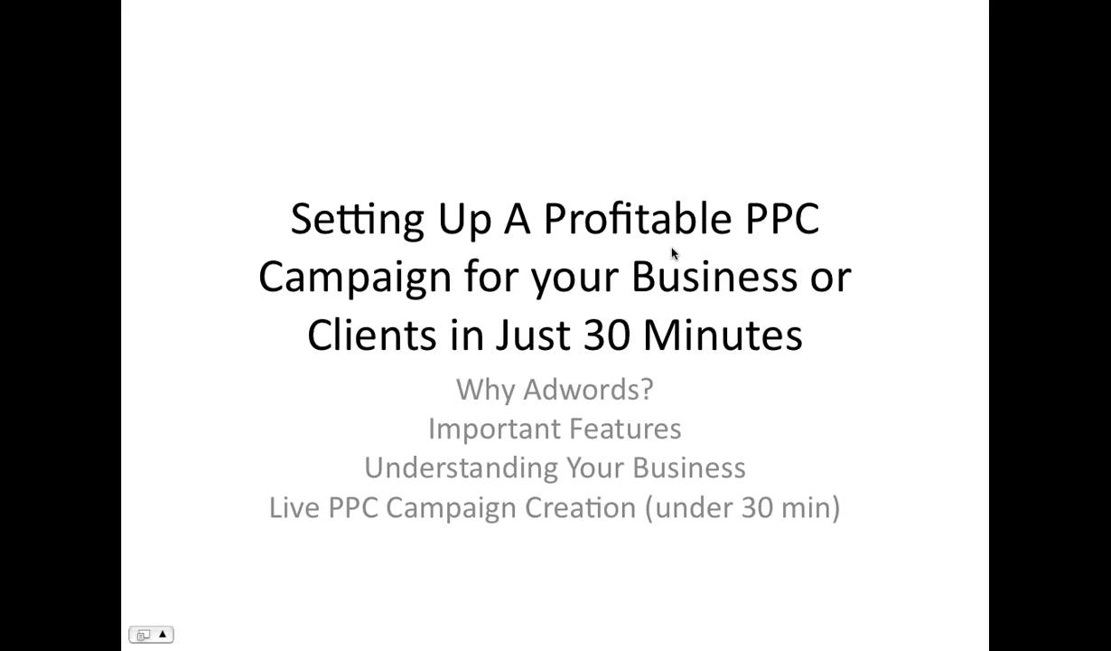
- Advance the slide show past the business goals slide to the slide about reviewing online competitors through Google searches
{"action": "key", "text": "Right"}
{"action": "key", "text": "Right"}
{"action": "key", "text": "Right"}
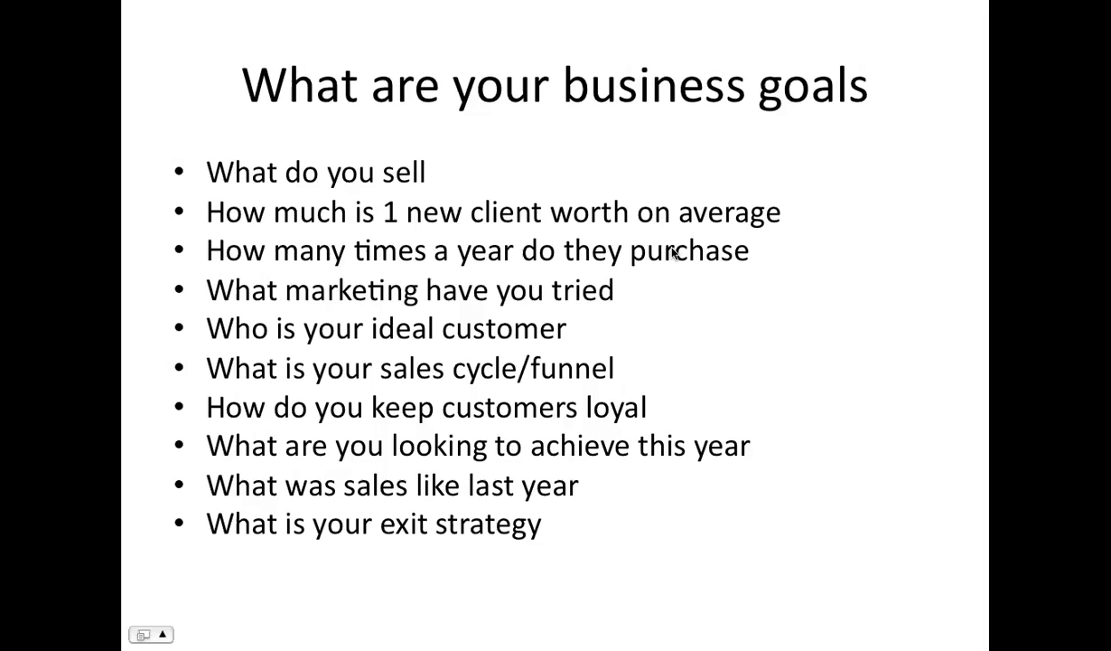
{"action": "key", "text": "Right"}
{"action": "key", "text": "Right"}
{"action": "key", "text": "Right"}
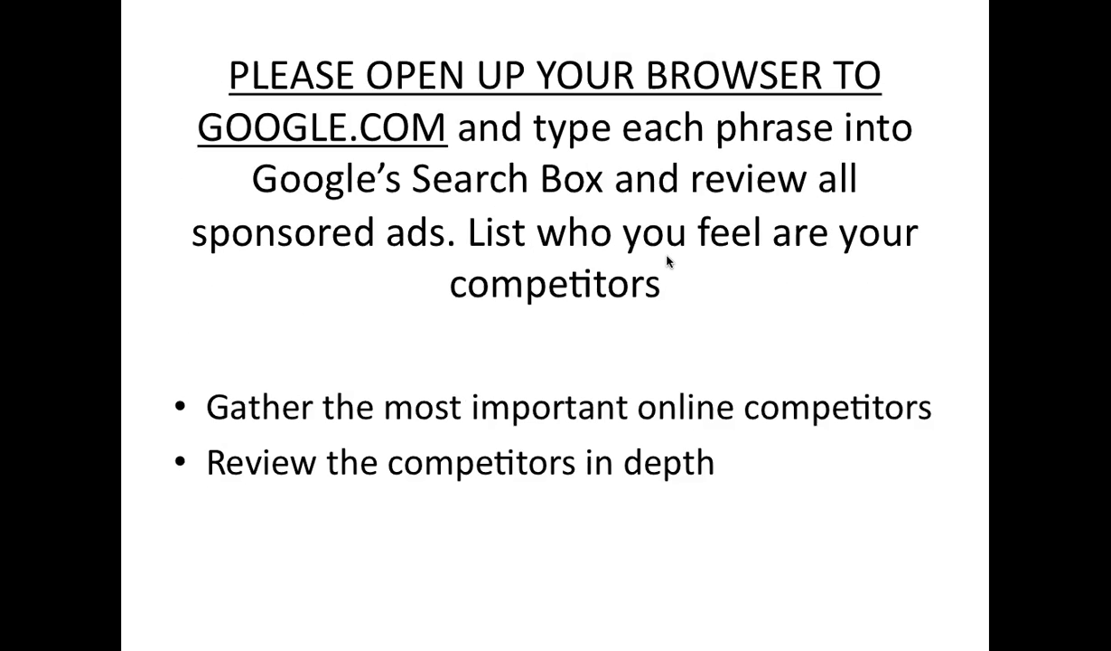